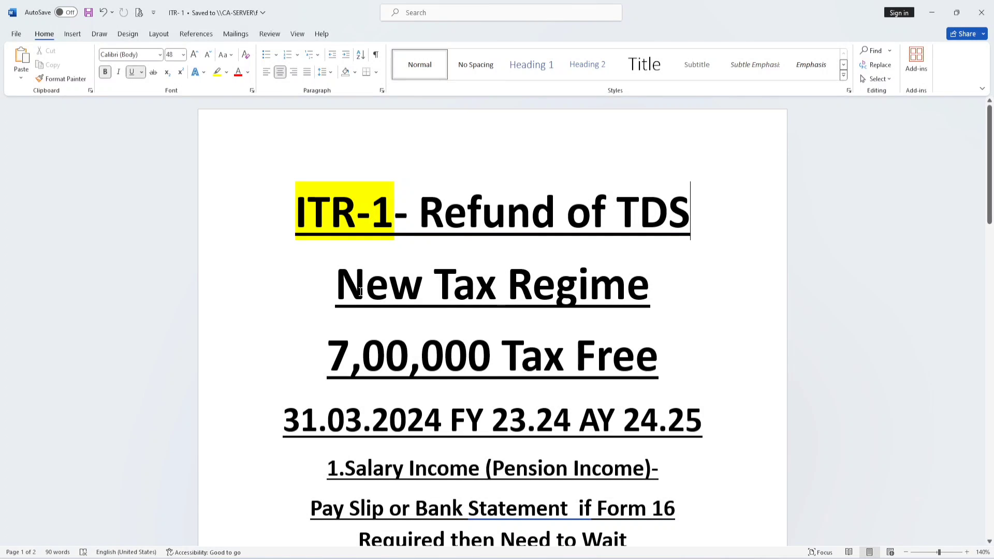
Step: Review the ITR-1 notes on the new-regime tax-free limit, the financial and assessment years, and the salary income documents
drag(360, 291, 687, 362)
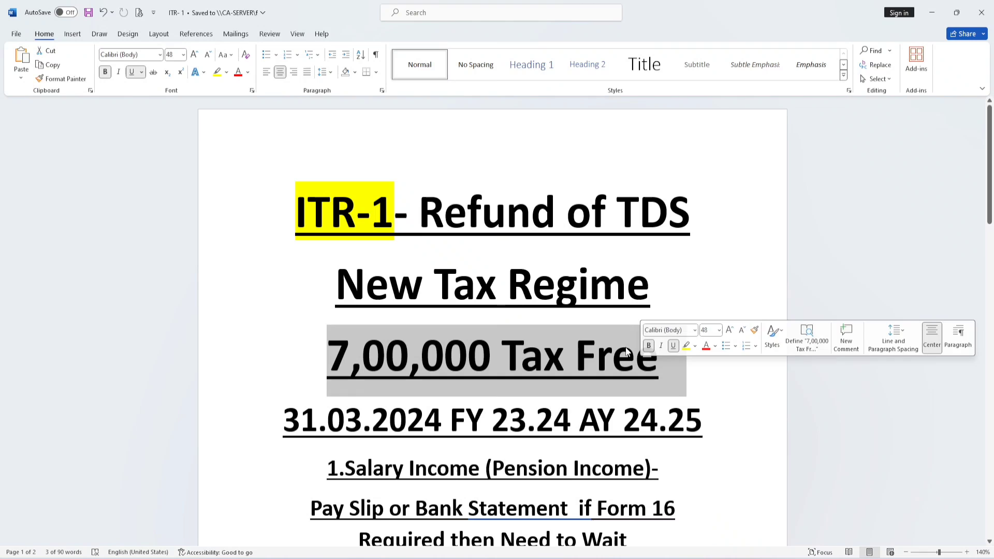
click(688, 264)
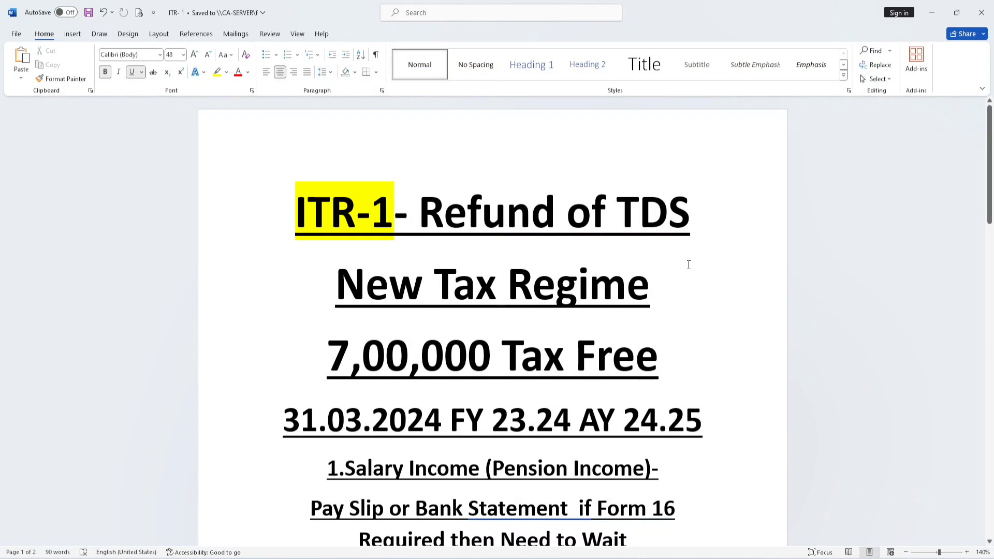
scroll(688, 264, down, 3)
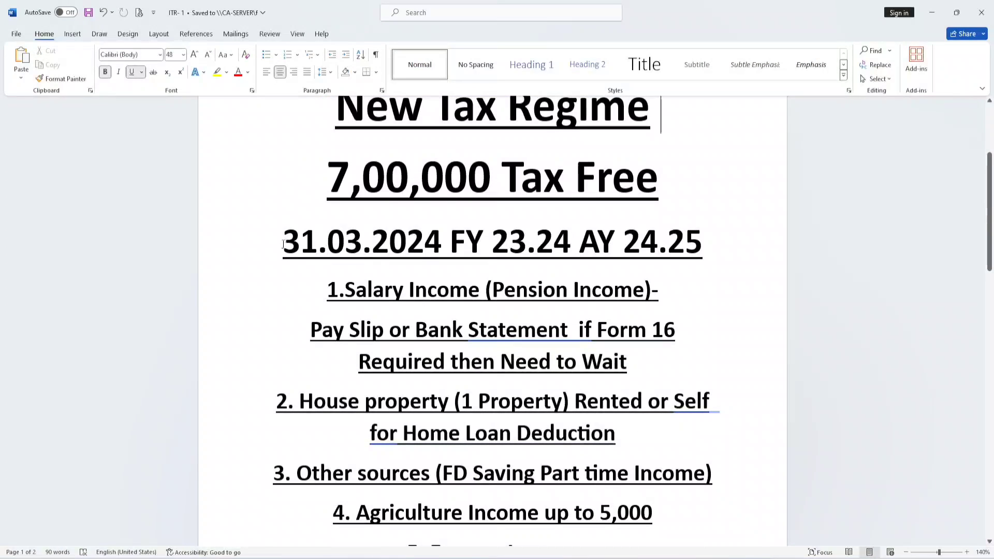
drag(283, 244, 563, 246)
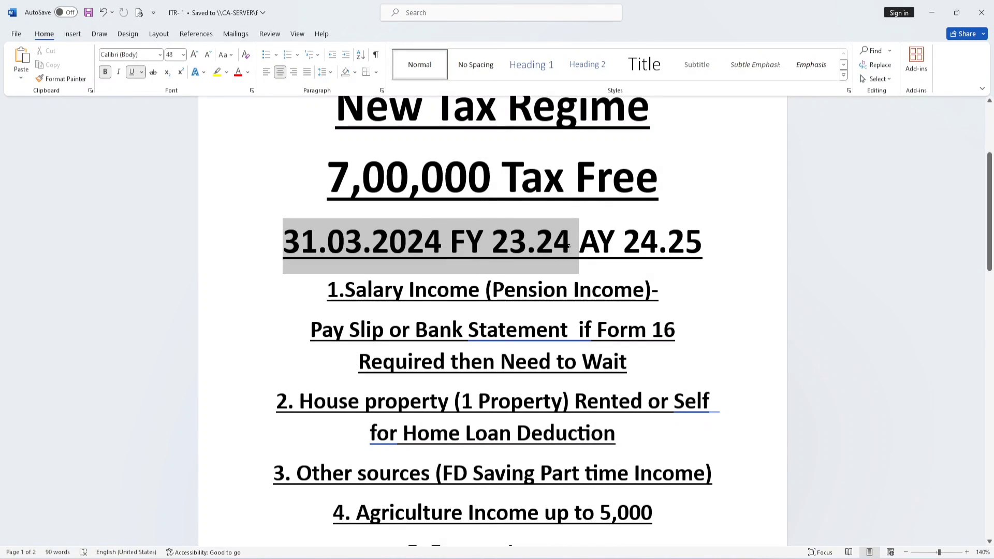
drag(589, 252, 699, 254)
drag(343, 290, 623, 283)
drag(652, 331, 579, 331)
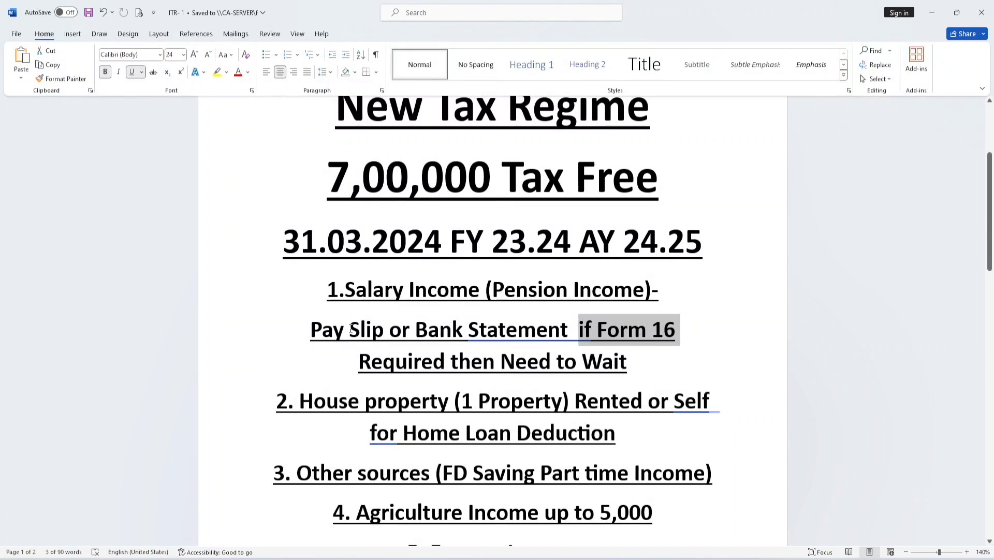
drag(309, 332, 578, 331)
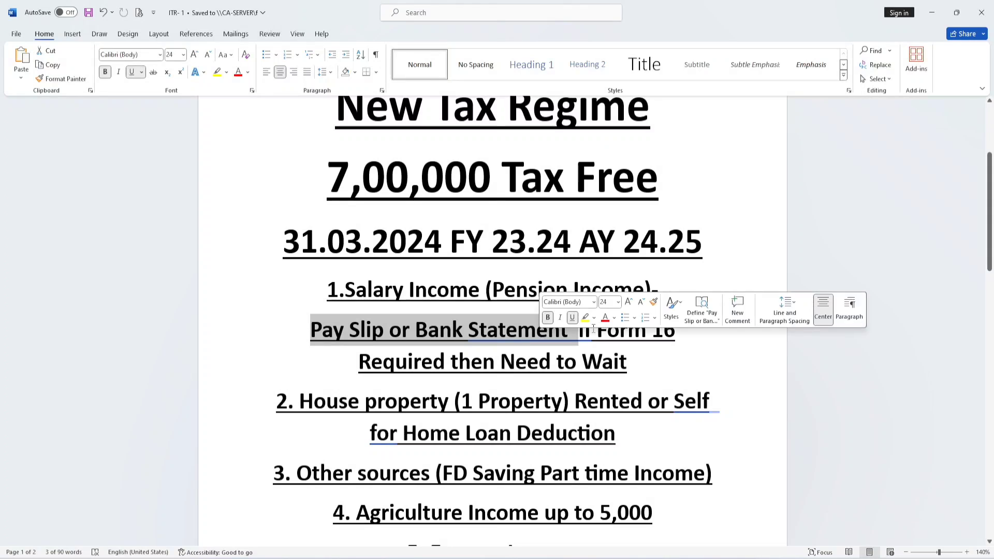
click(732, 261)
Step: Review the notes on house property, other sources, agriculture and exempt income, and on capital gain or PGBP applicability
scroll(731, 264, down, 2)
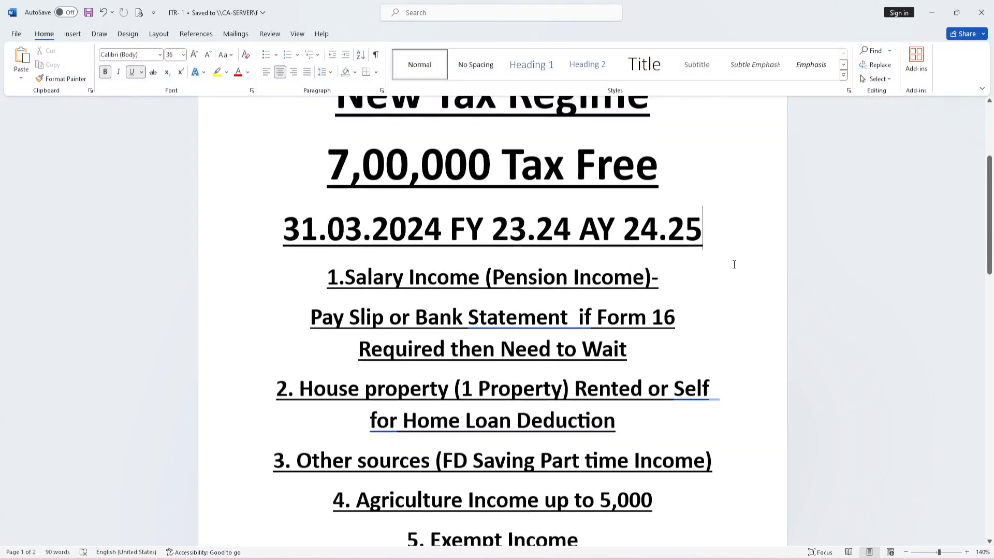
scroll(730, 263, down, 1)
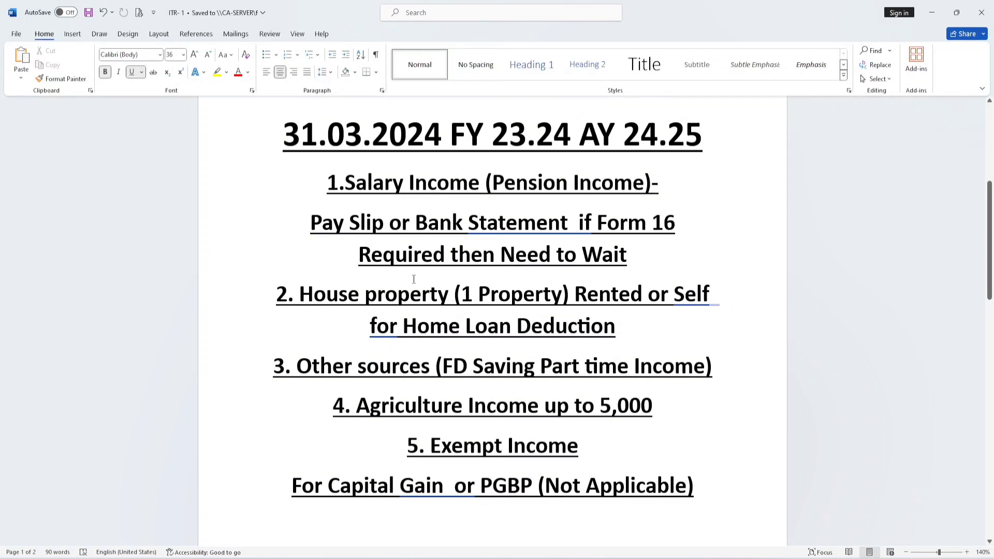
drag(300, 294, 683, 331)
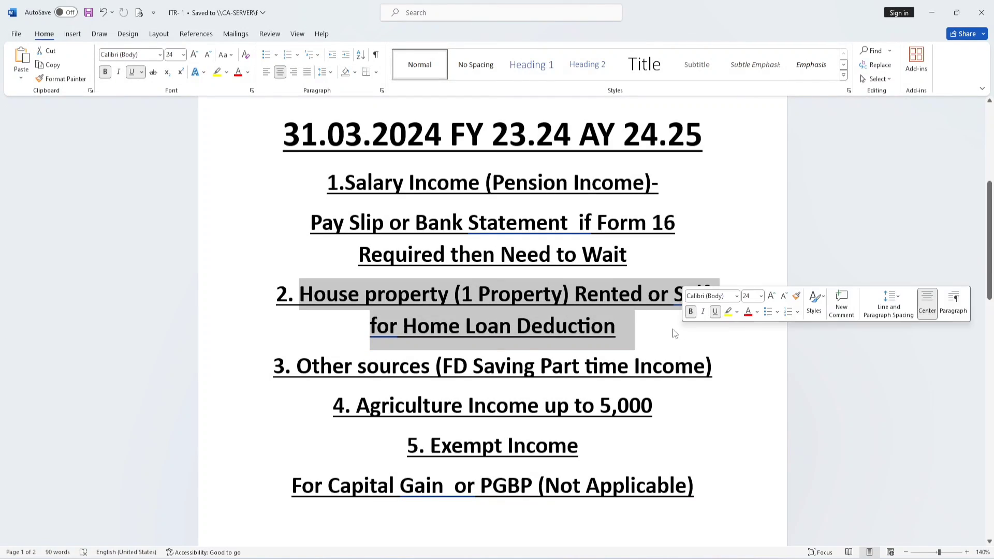
click(660, 329)
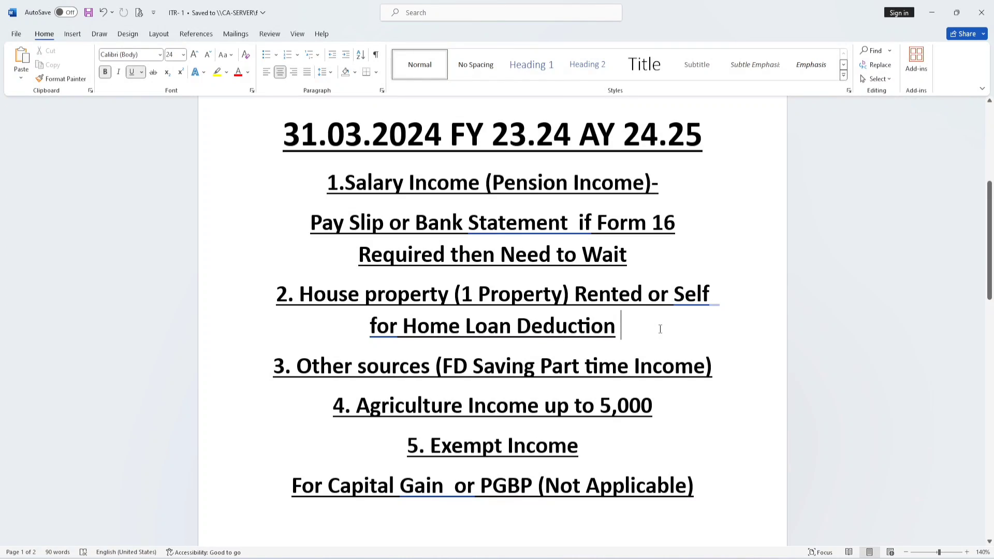
drag(296, 365, 725, 368)
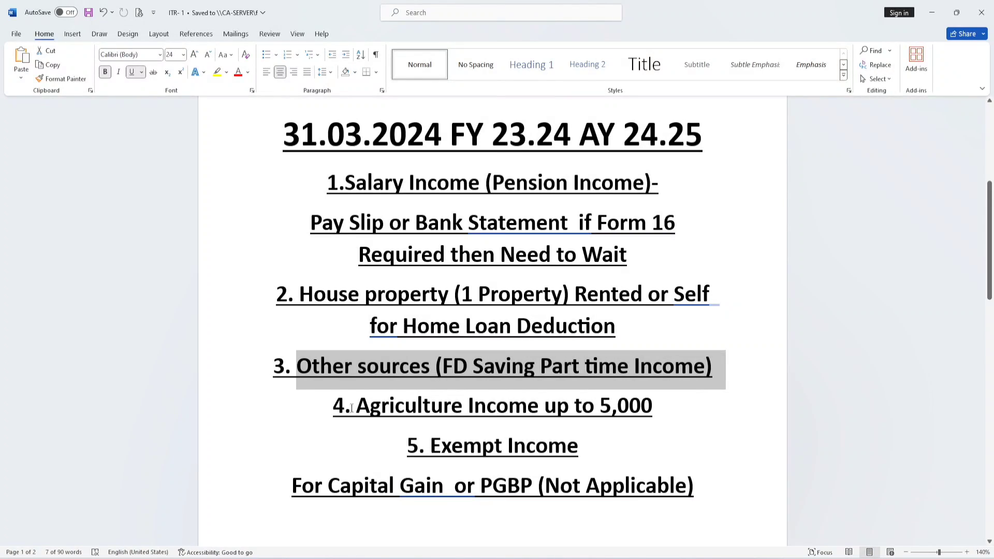
drag(351, 408, 651, 407)
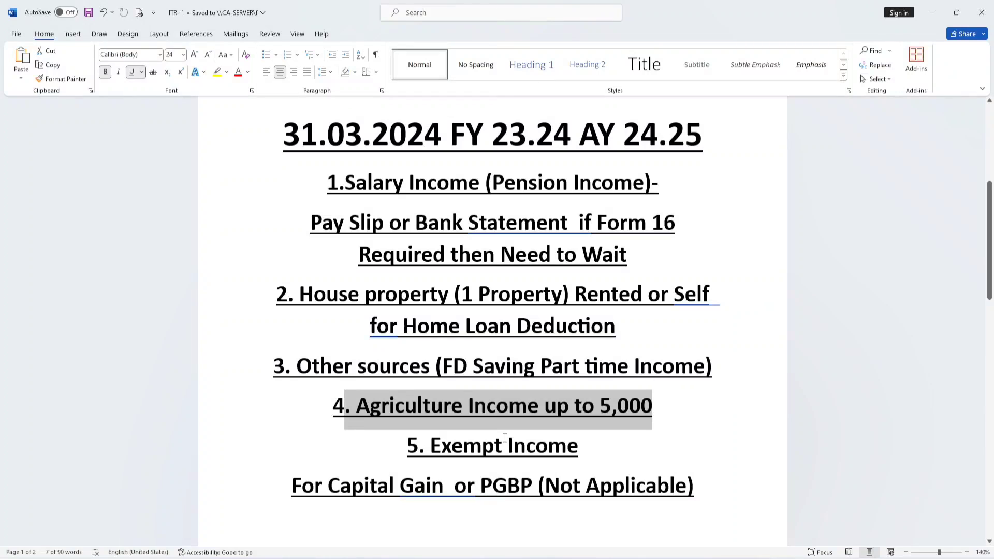
drag(431, 448, 595, 450)
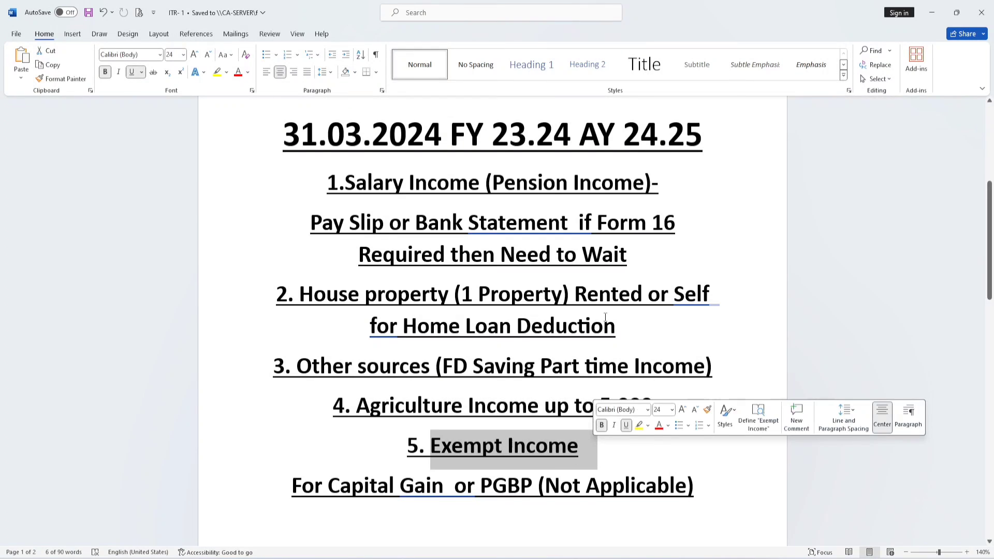
scroll(649, 310, down, 1)
scroll(650, 310, down, 3)
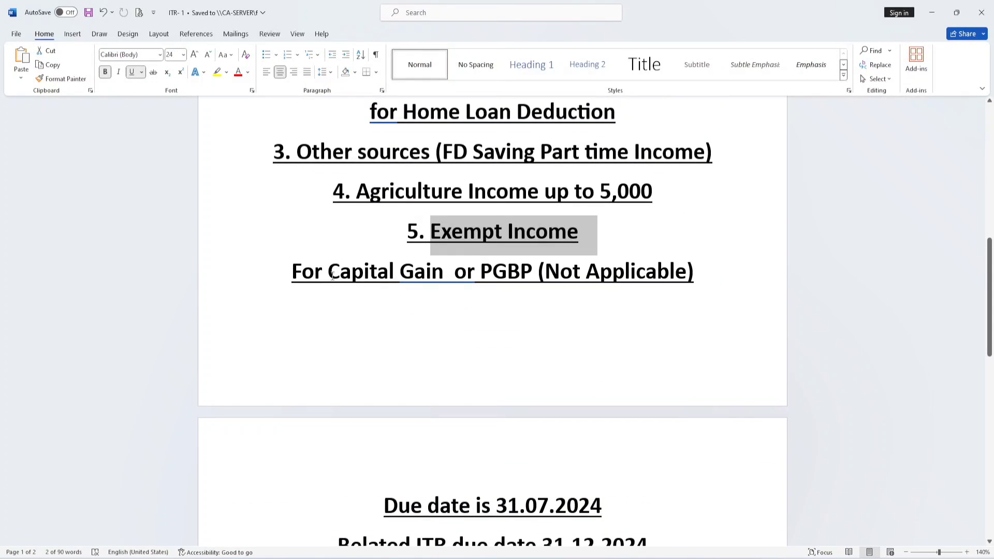
drag(329, 270, 510, 280)
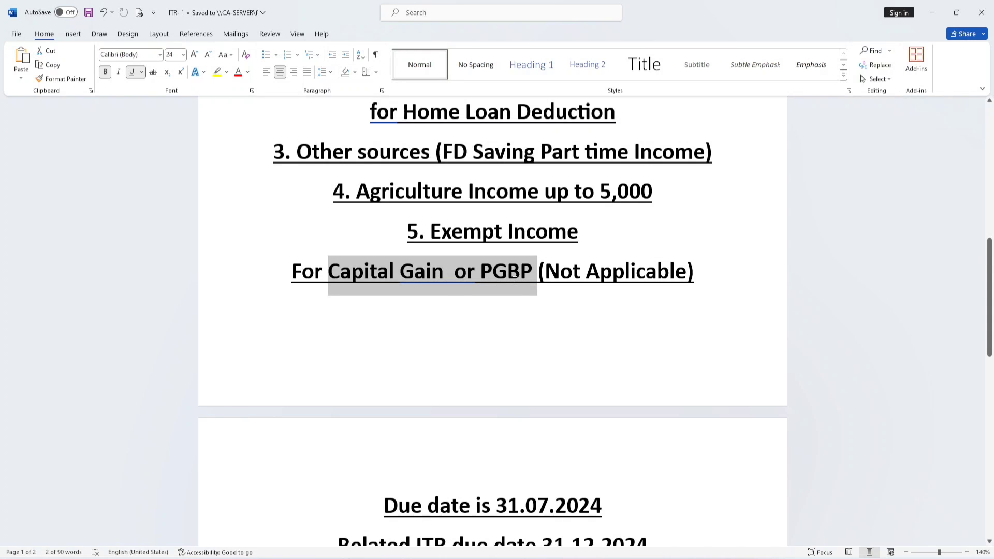
Step: Review the notes on the original and belated ITR due dates and on checking AIS, TIS and 26AS before filing
scroll(515, 313, down, 4)
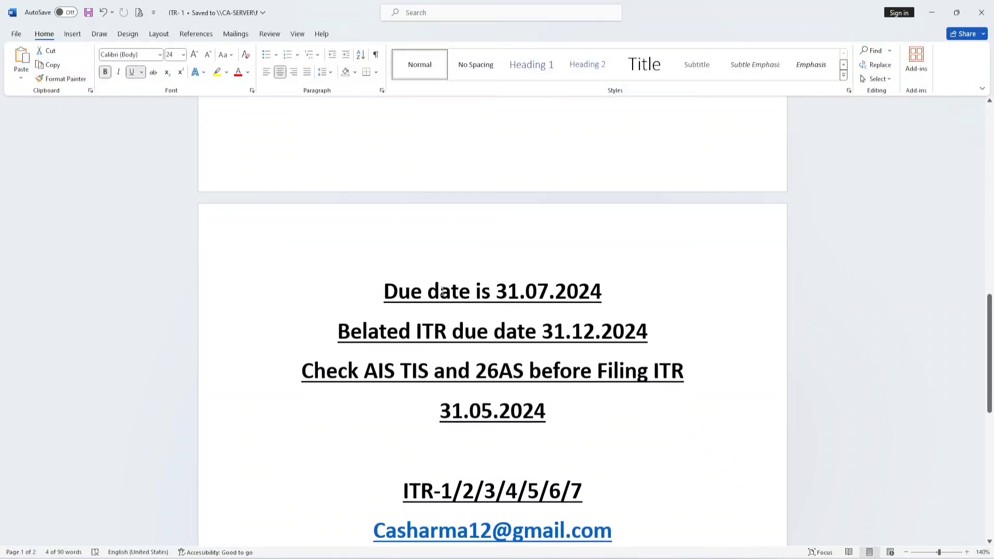
drag(385, 291, 613, 293)
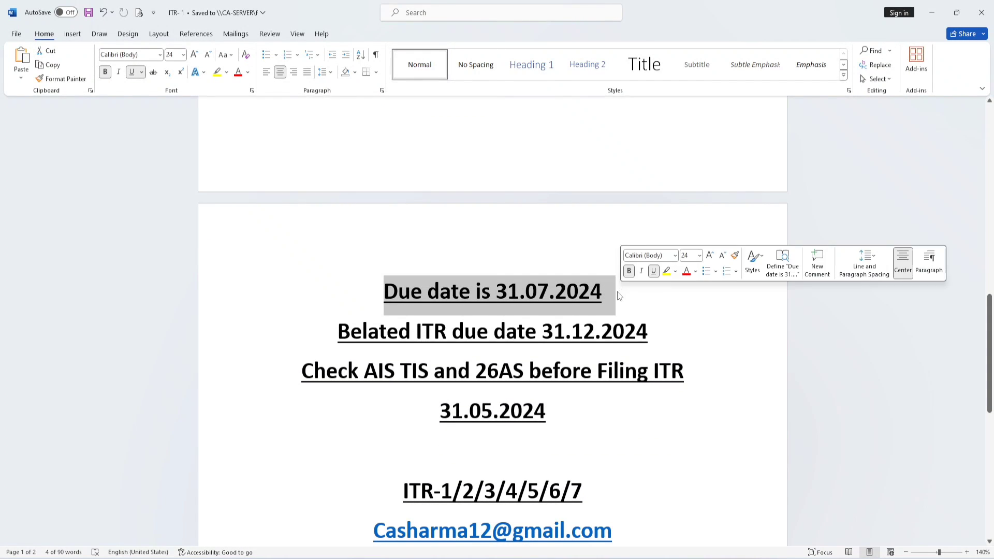
click(653, 295)
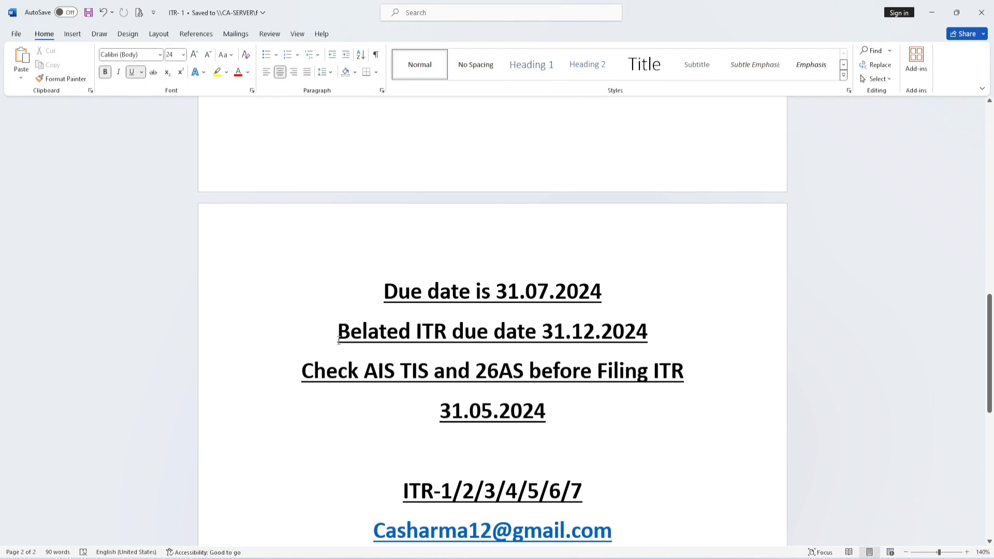
drag(338, 340, 635, 343)
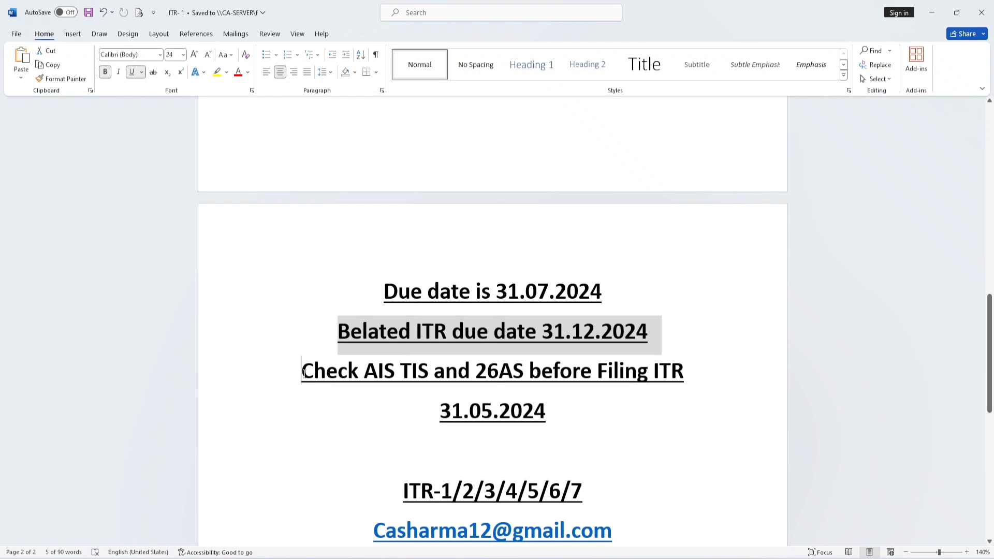
drag(301, 373, 495, 373)
click(641, 299)
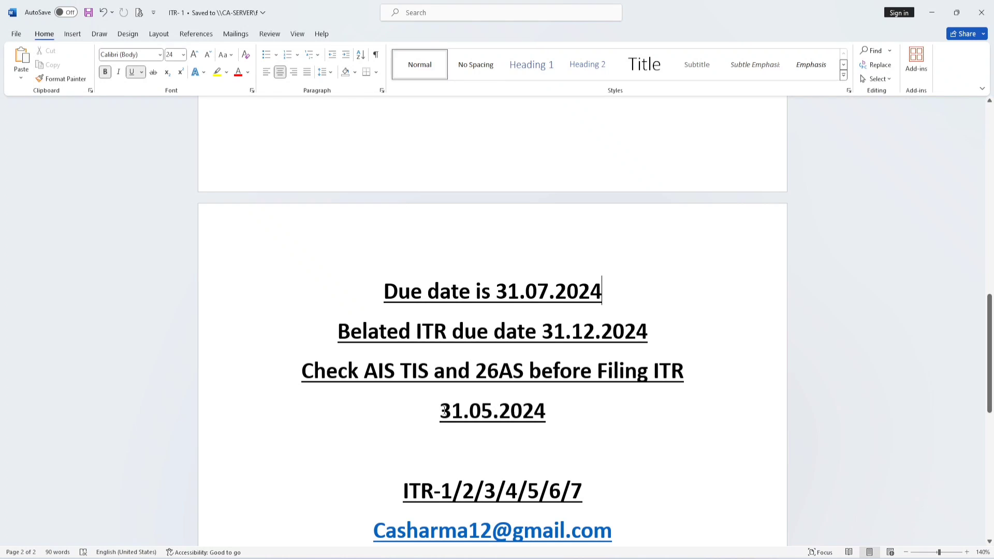
drag(443, 411, 587, 431)
click(584, 433)
scroll(575, 310, down, 4)
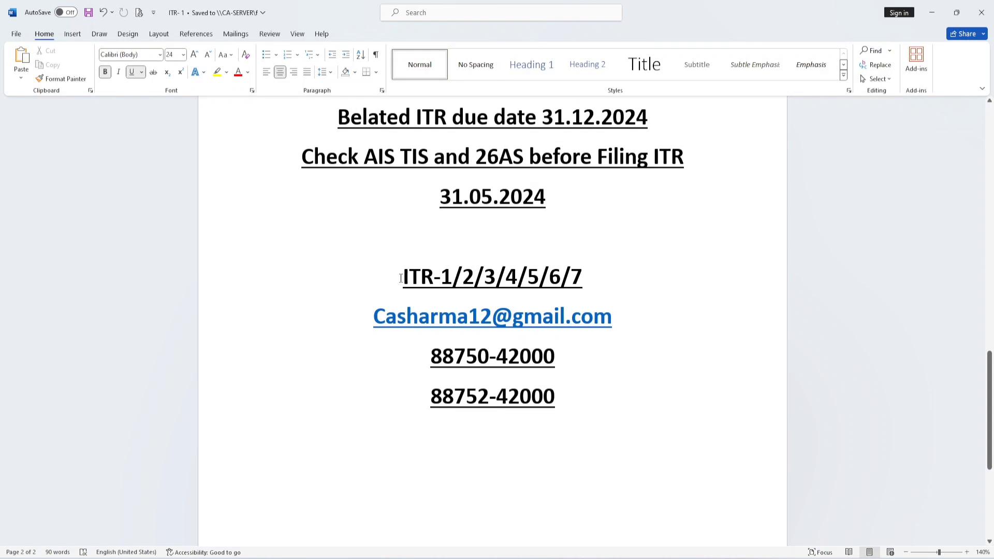
Step: Review the list of ITR forms and the contact details at the end of the notes
drag(400, 278, 612, 275)
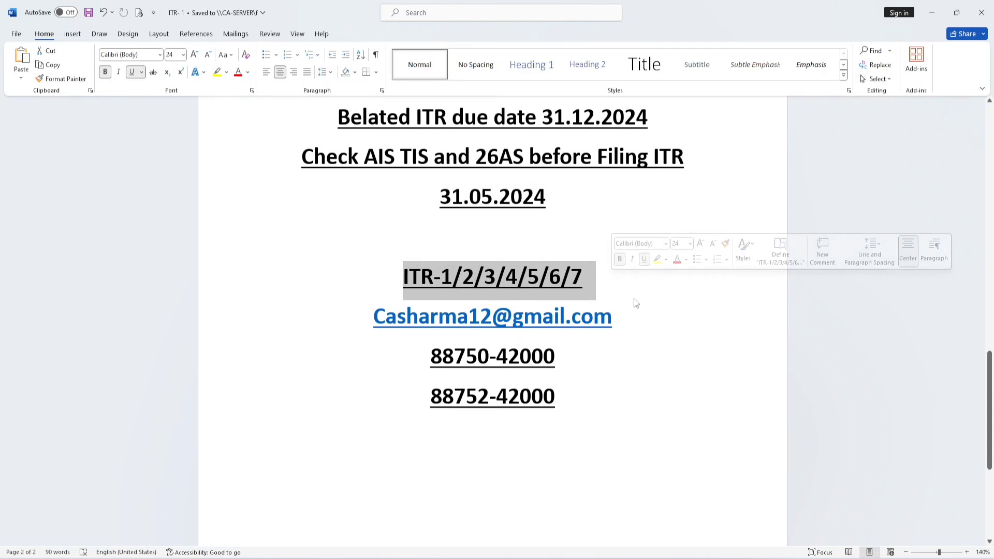
click(631, 298)
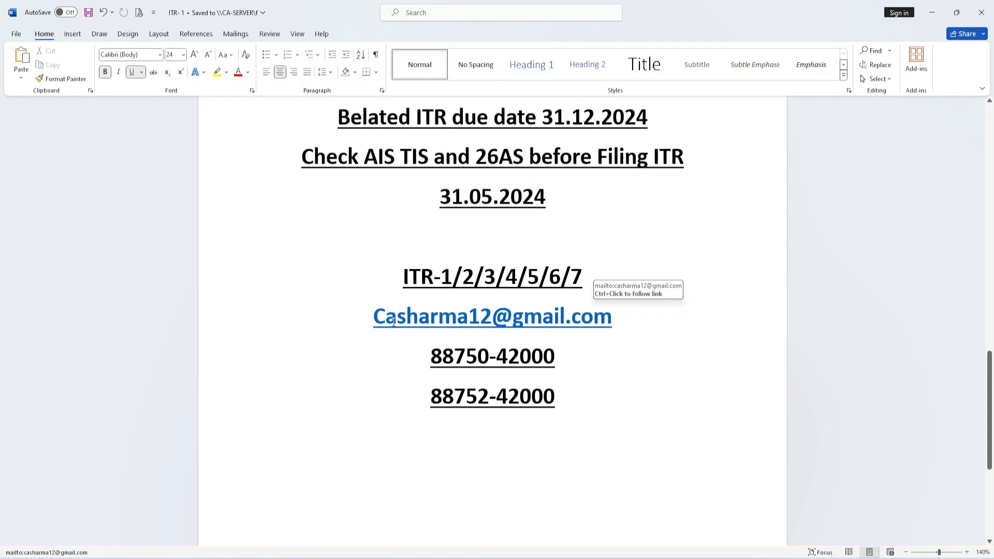
drag(370, 319, 614, 419)
click(702, 332)
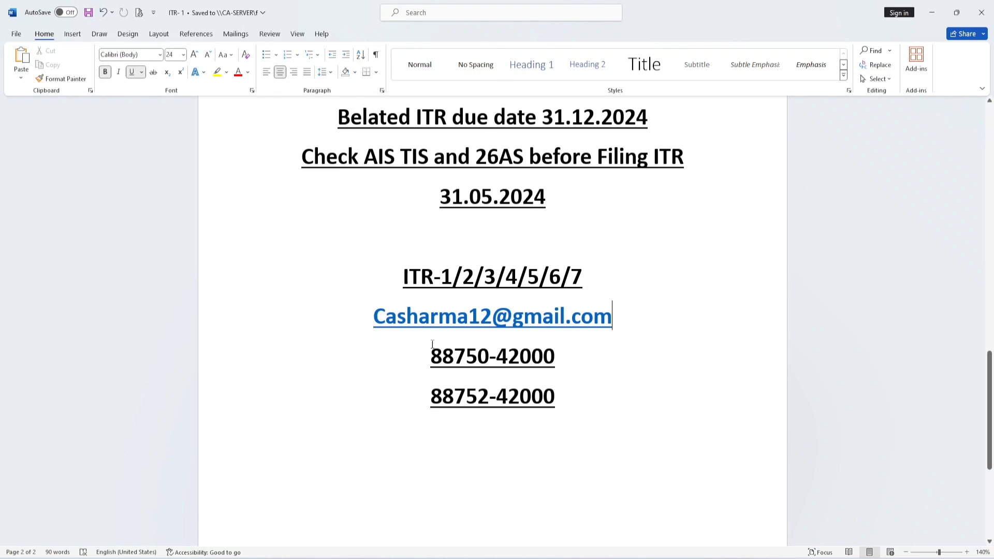
Step: Switch to the Edge browser, load incometax.gov.in/iec/foportal/ and open the e-Filing portal's login page
key(alt+Tab)
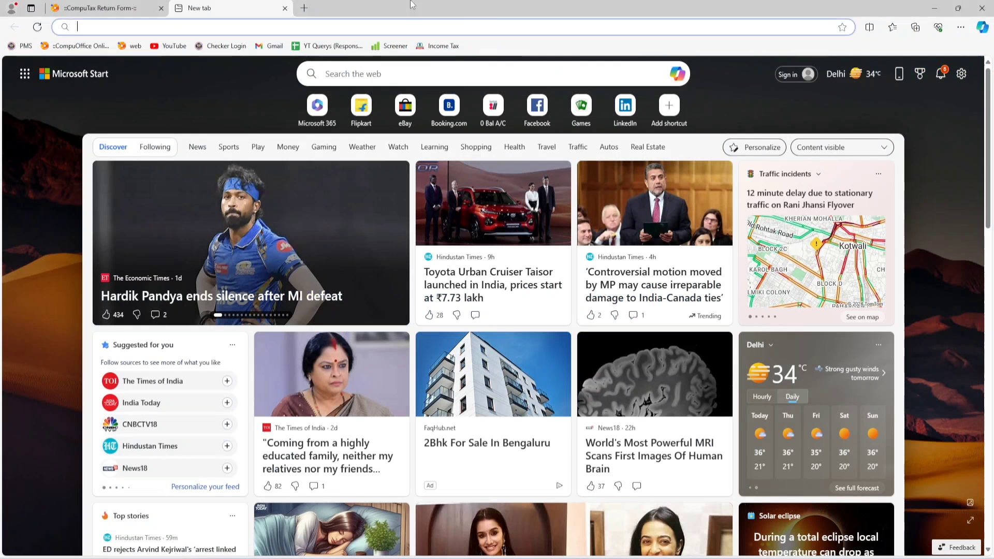
text(INCometax.gov.in/iec/foportal/)
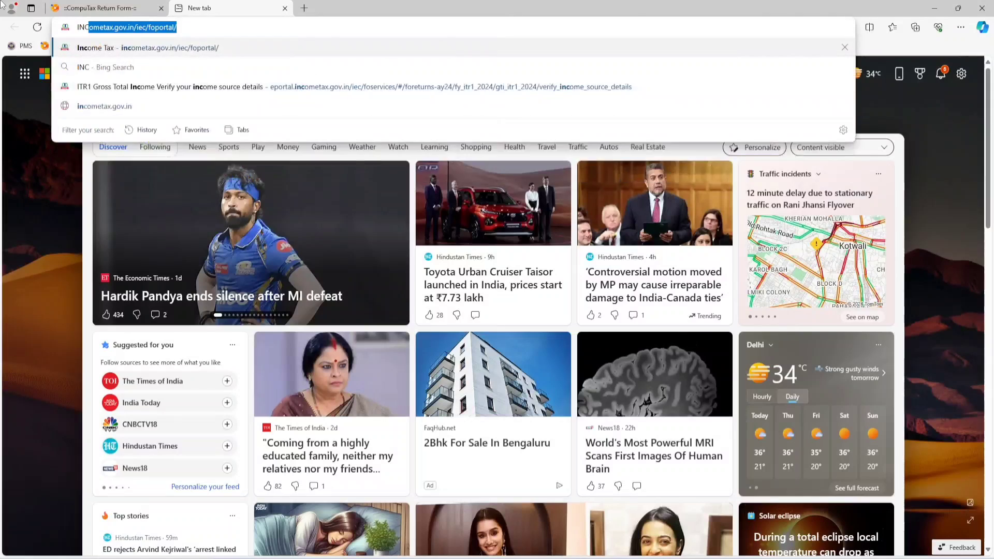
key(Return)
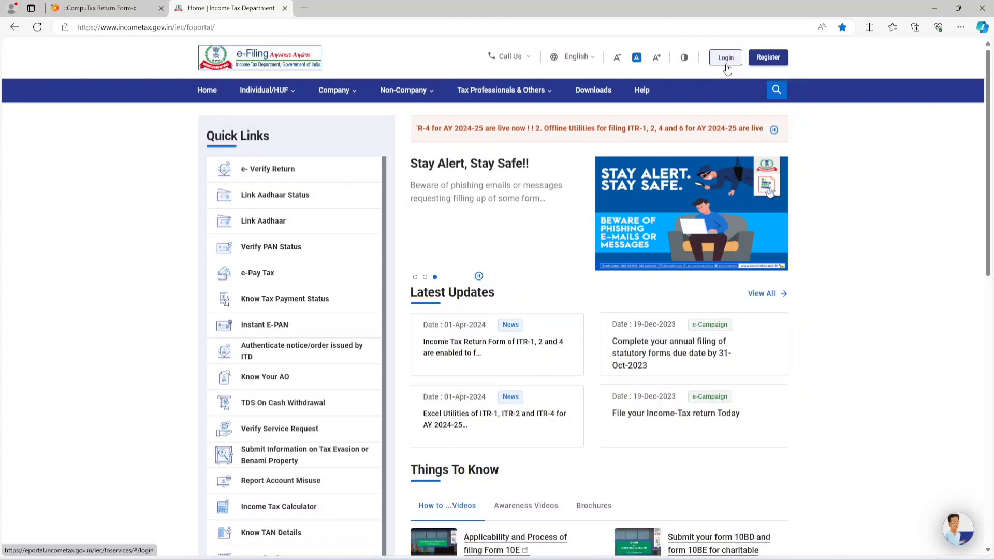
click(727, 65)
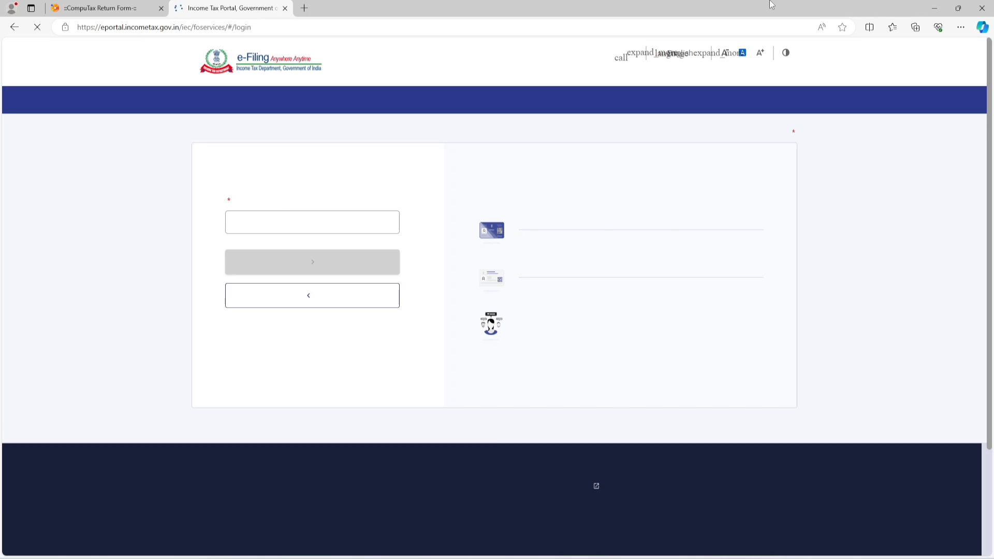
Step: Paste the taxpayer's user ID into the login form and continue to the password page
click(291, 245)
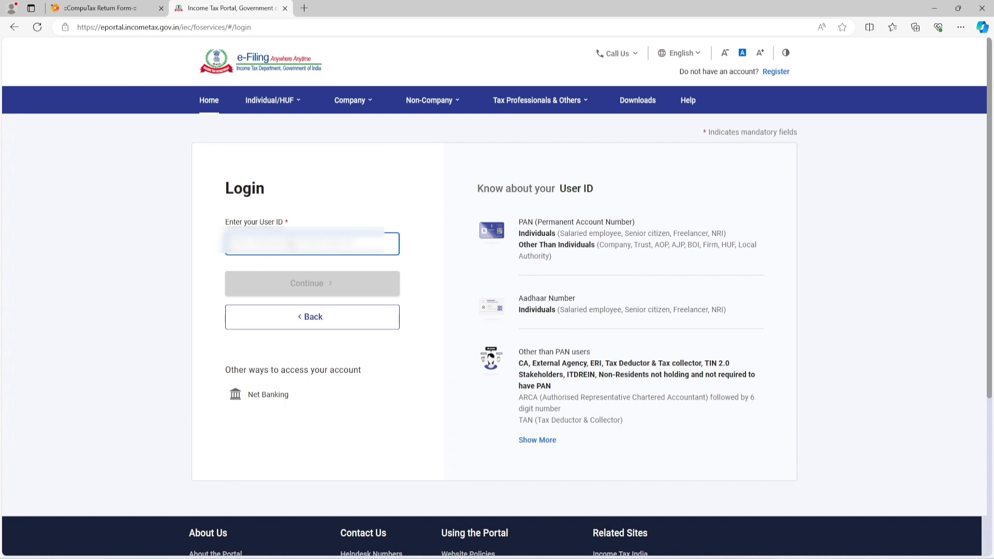
key(ctrl+v)
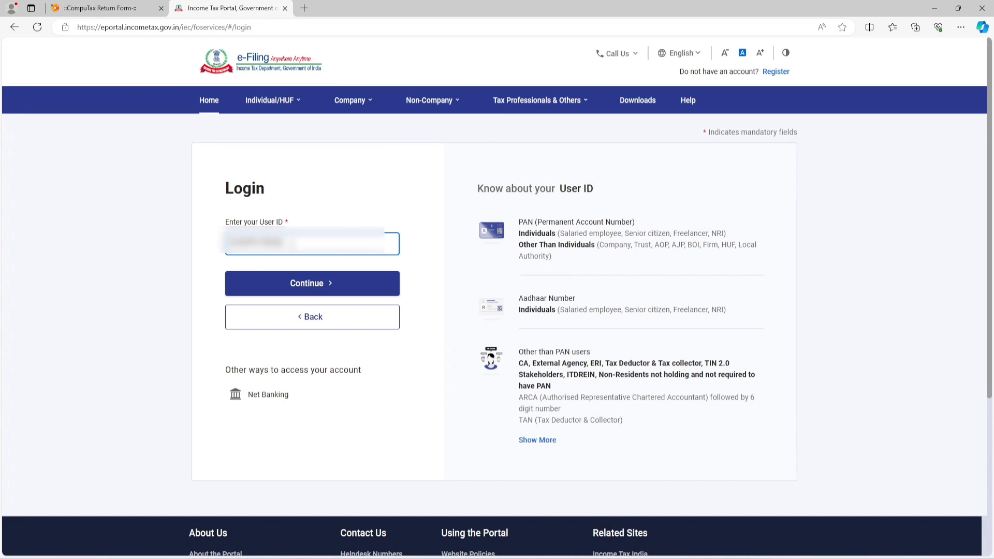
click(306, 289)
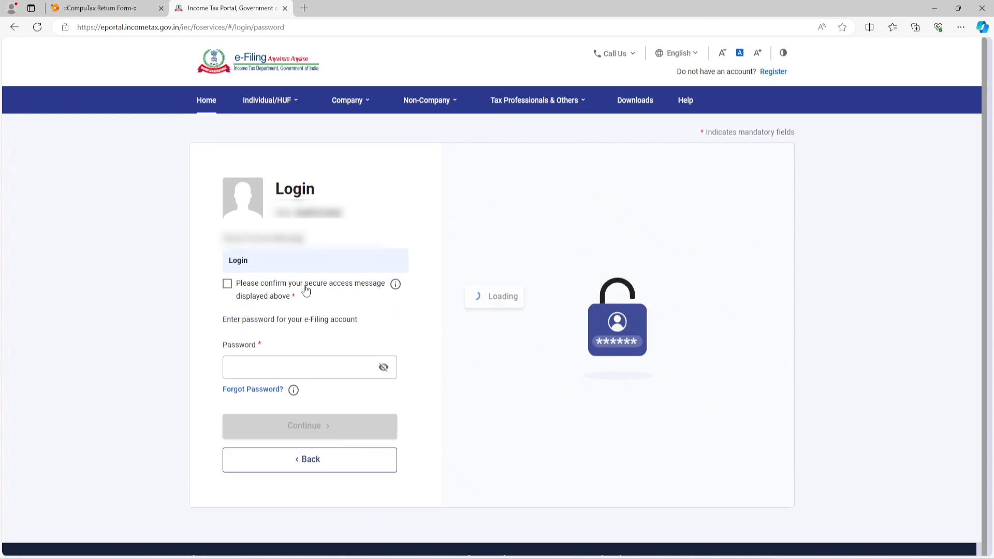
Step: Confirm the secure access message, enter the e-Filing account password and log in
click(230, 288)
click(273, 370)
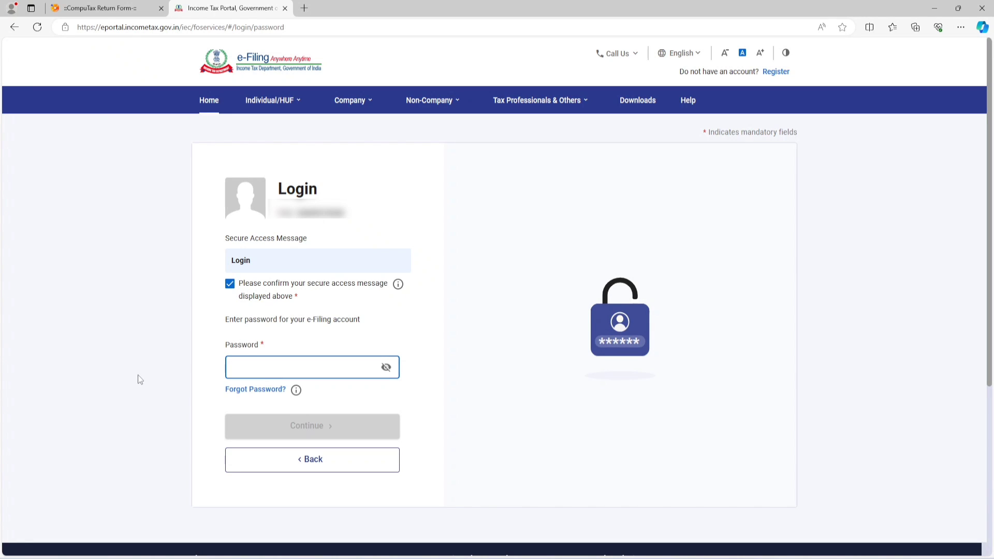
text(***)
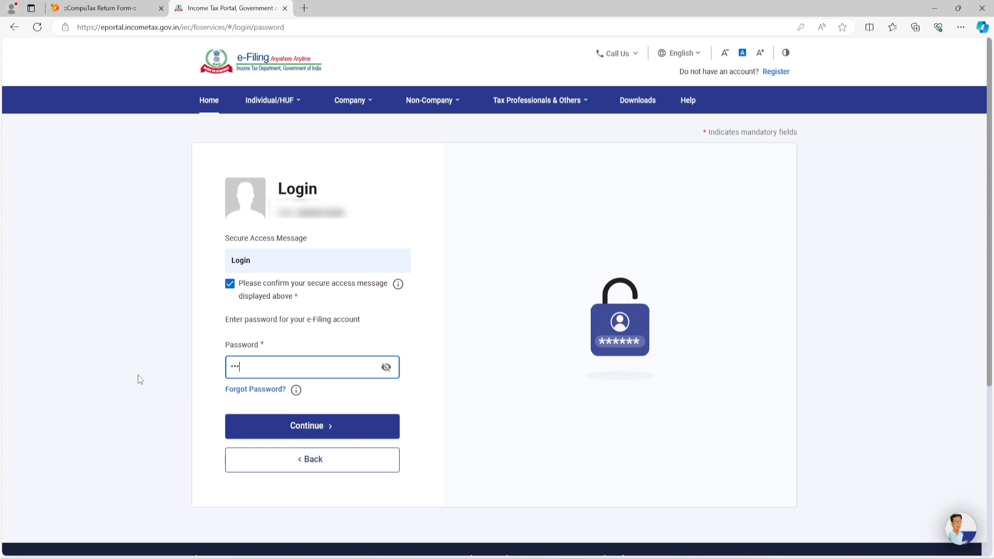
text(**********)
click(313, 433)
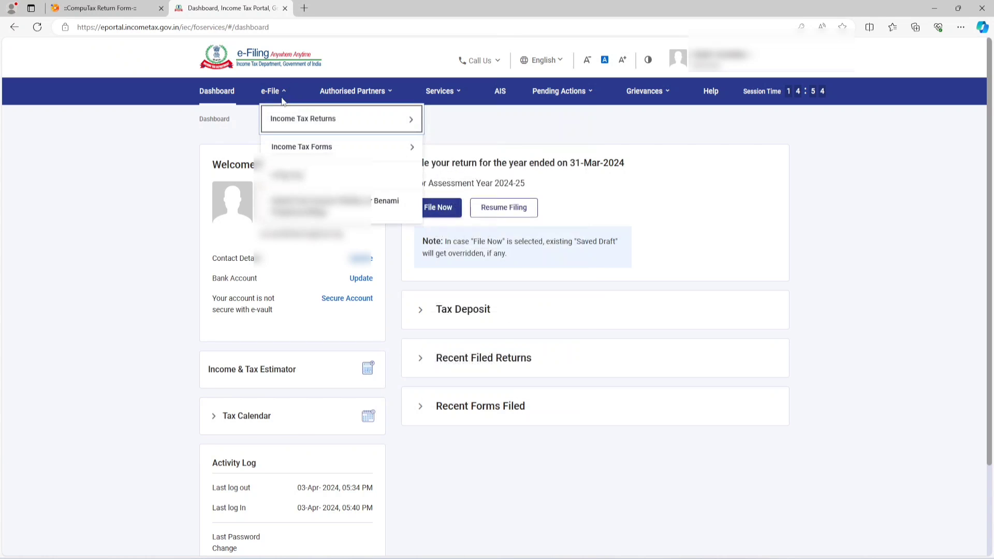
Step: Proceed from the e-Filing portal to the AIS compliance portal and open the Taxpayer Information Summary for F.Y. 2023-24
click(505, 95)
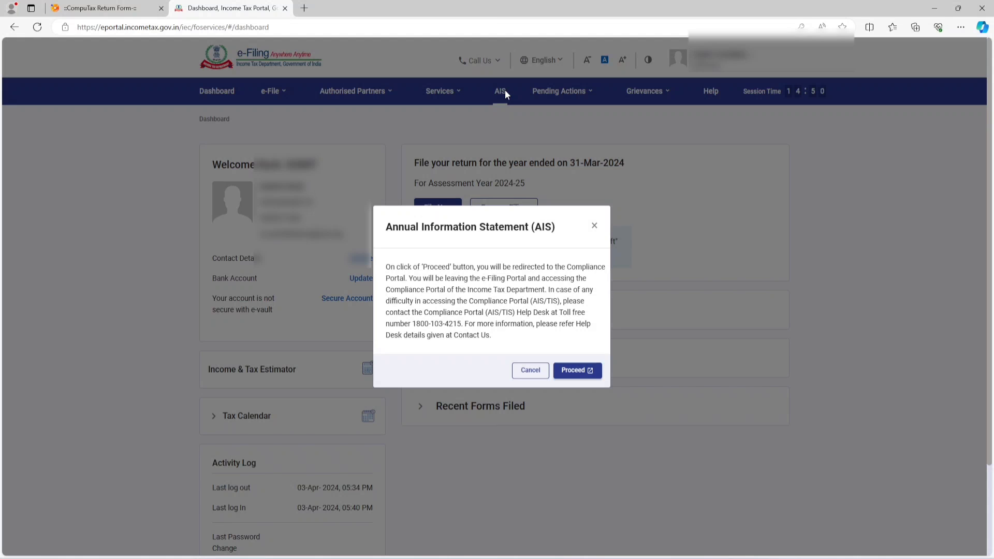
click(570, 371)
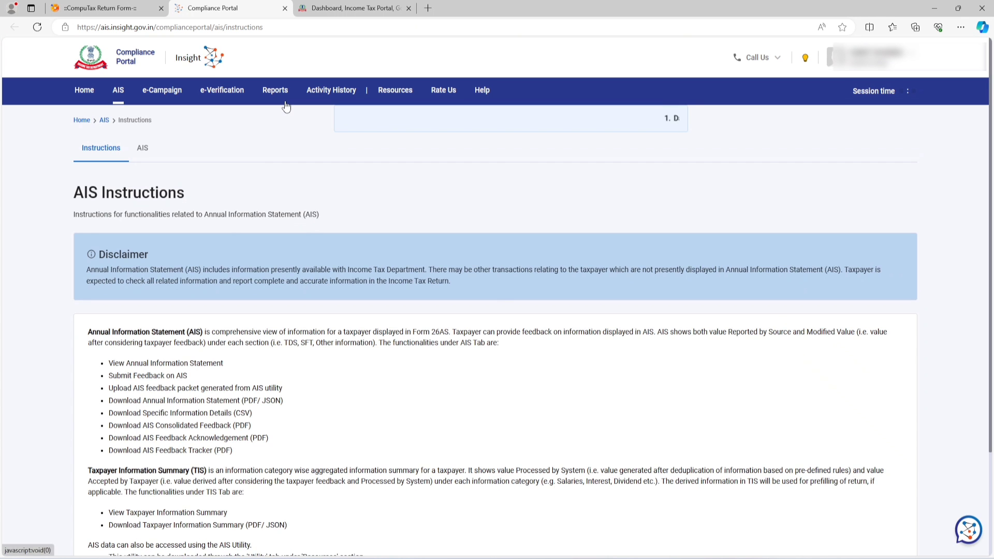
click(144, 148)
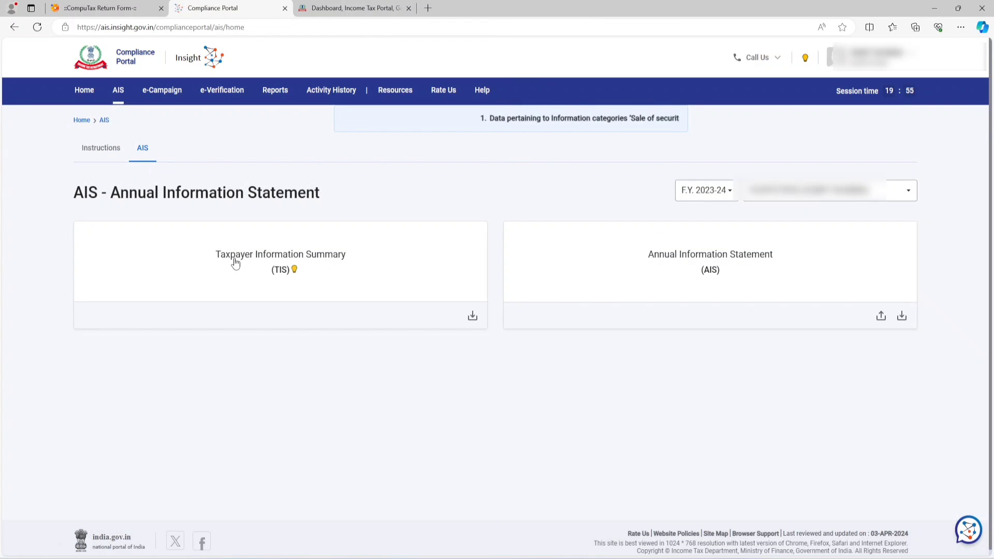
click(282, 261)
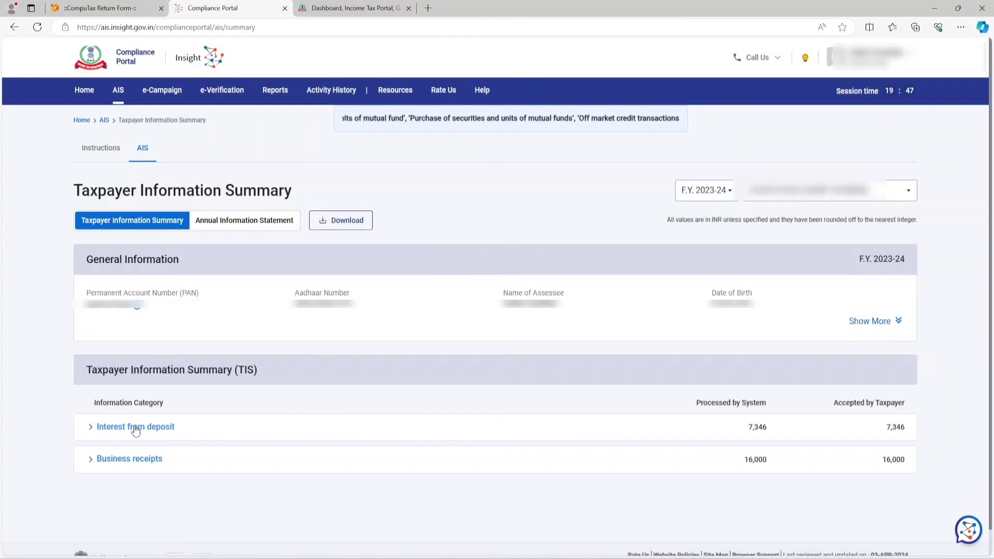
Step: Examine the details of the Interest from deposit and Business receipts categories in the Taxpayer Information Summary
click(135, 427)
scroll(281, 389, down, 3)
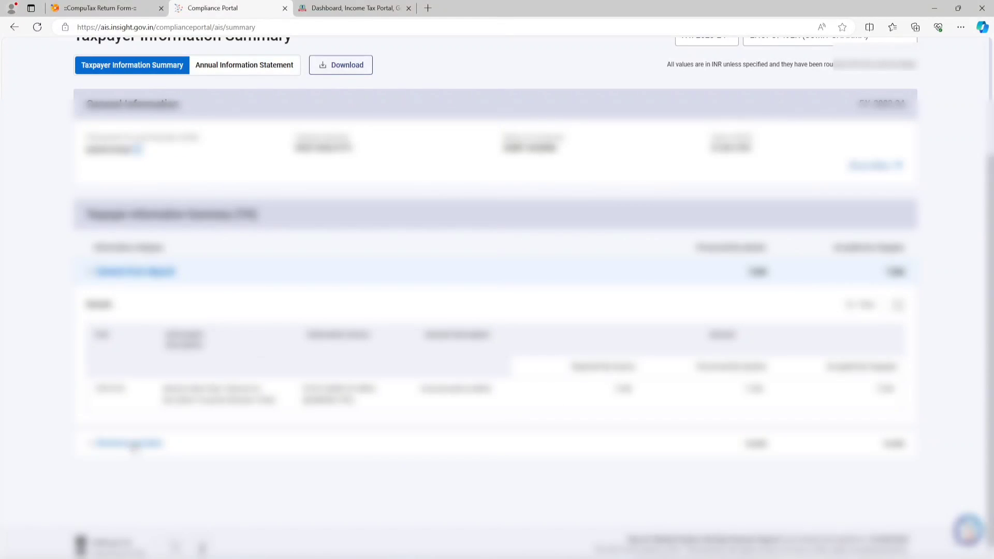
click(130, 444)
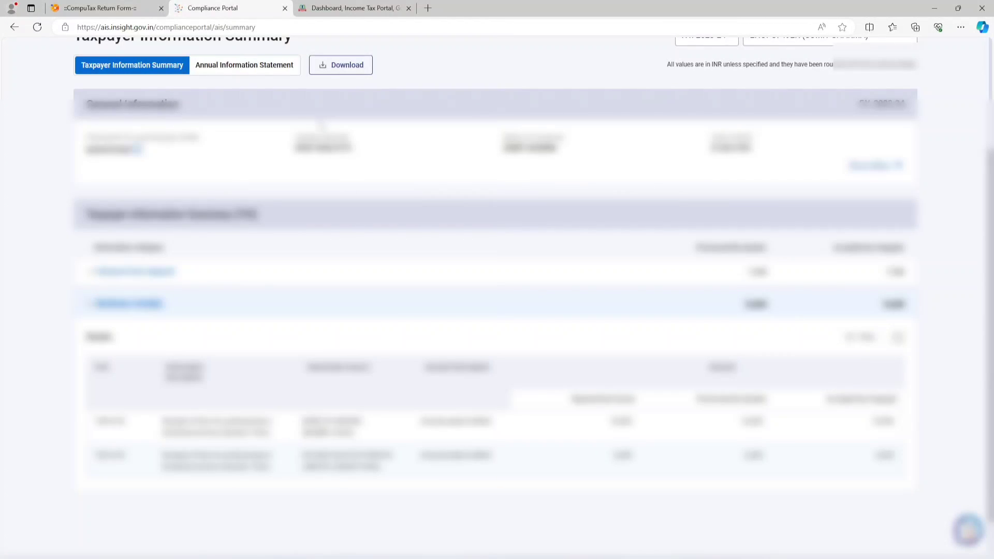
Step: Return to the e-Filing dashboard, open Form 26AS on TRACES and accept the Form 16/16A usage agreement
click(340, 14)
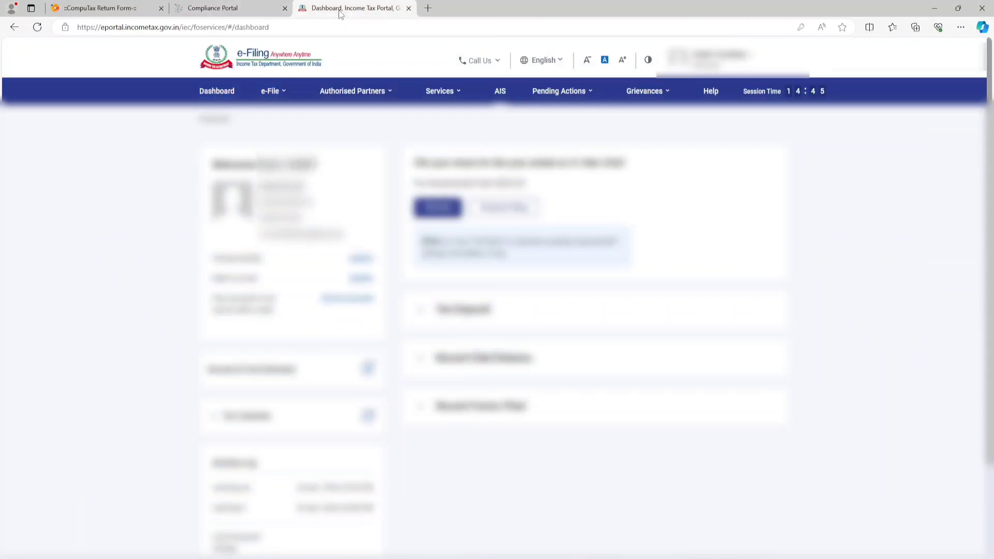
mouse_move(273, 96)
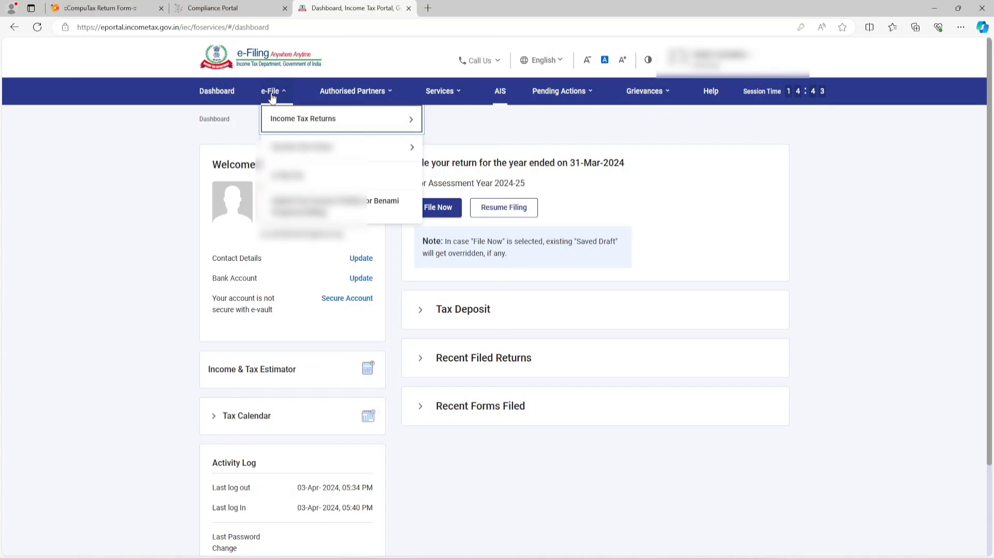
mouse_move(287, 126)
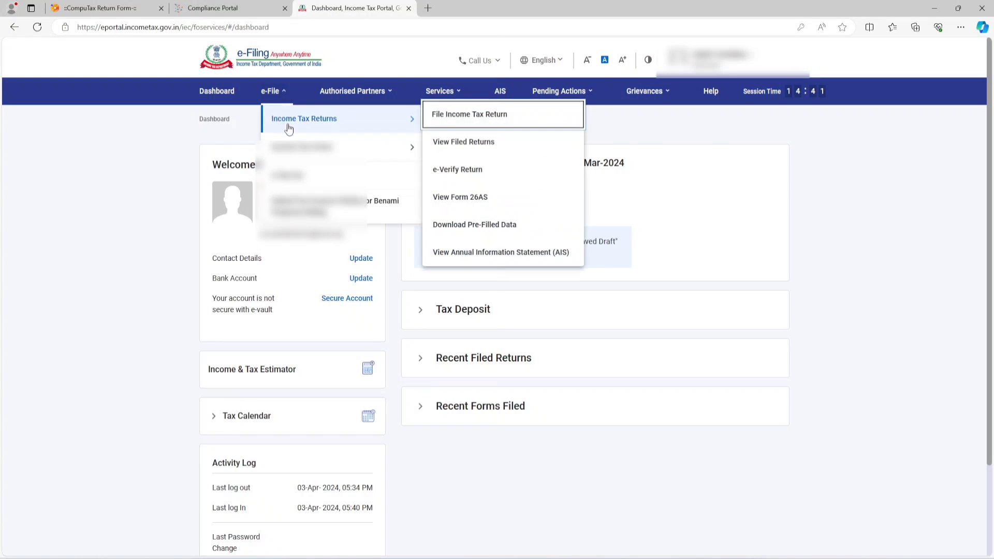
click(460, 200)
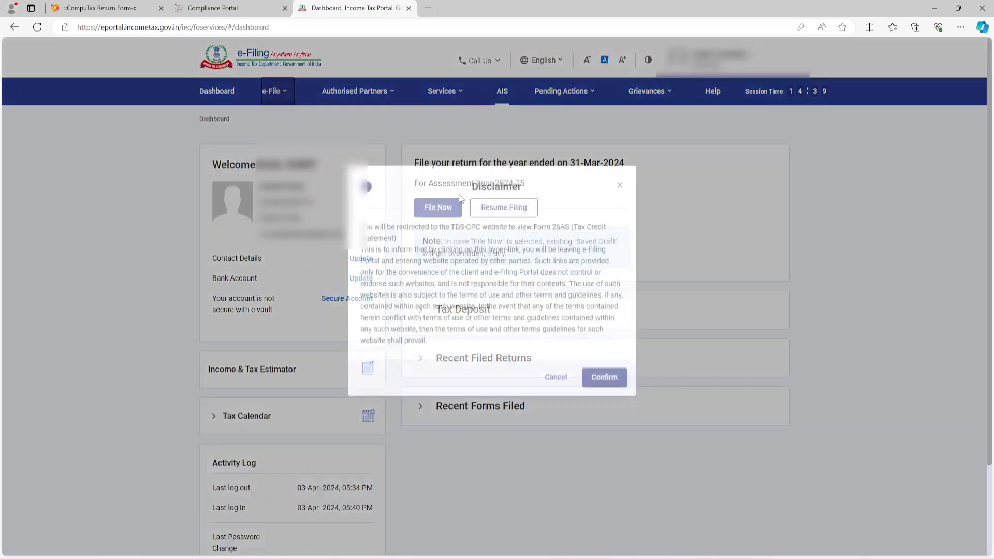
click(606, 394)
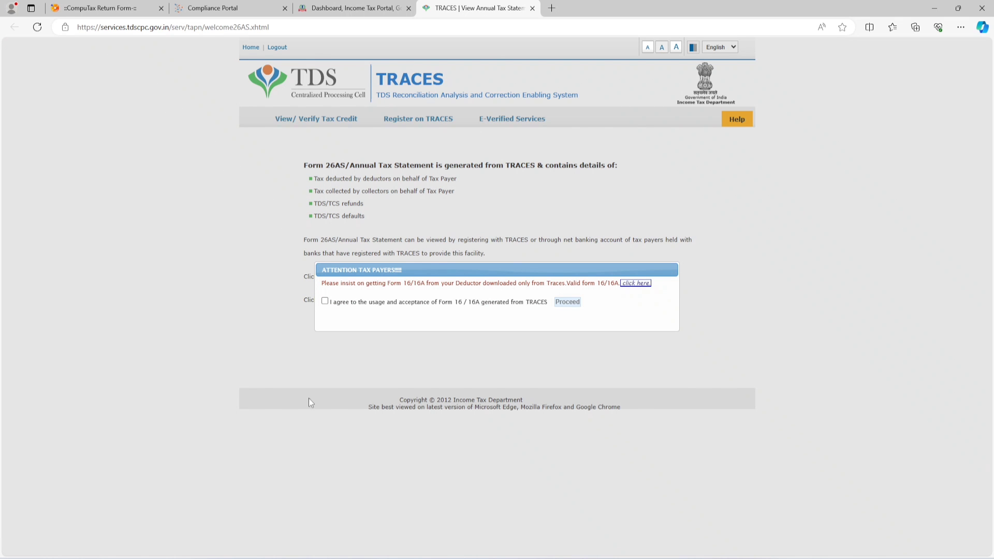
click(324, 302)
click(568, 302)
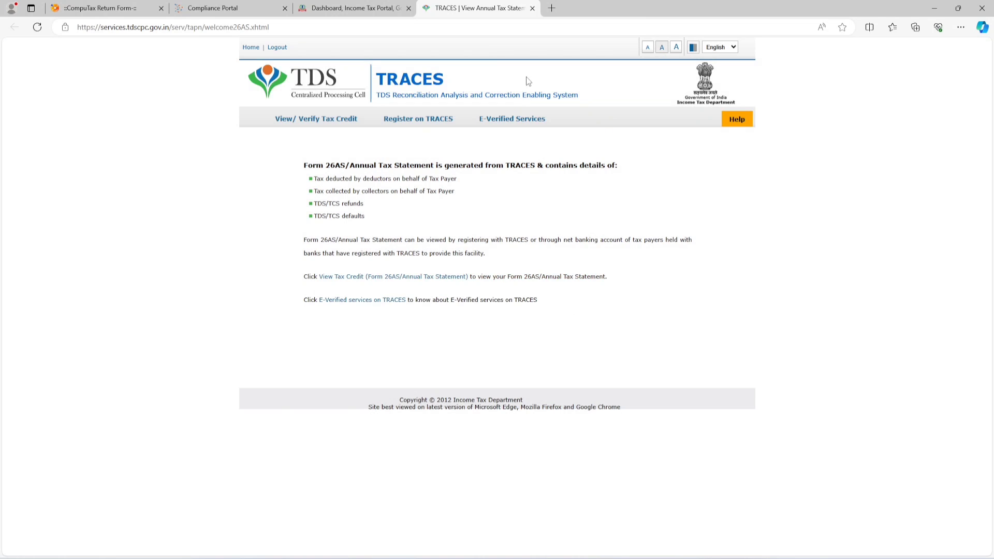
Step: View the Form 26AS tax credit statement for assessment year 2024-25 in HTML format
drag(460, 7, 336, 7)
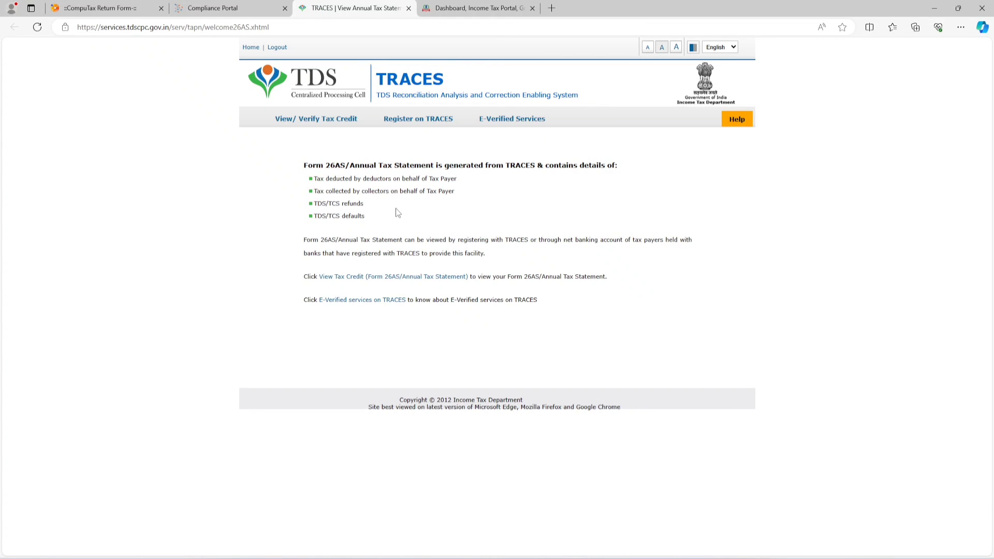
click(339, 277)
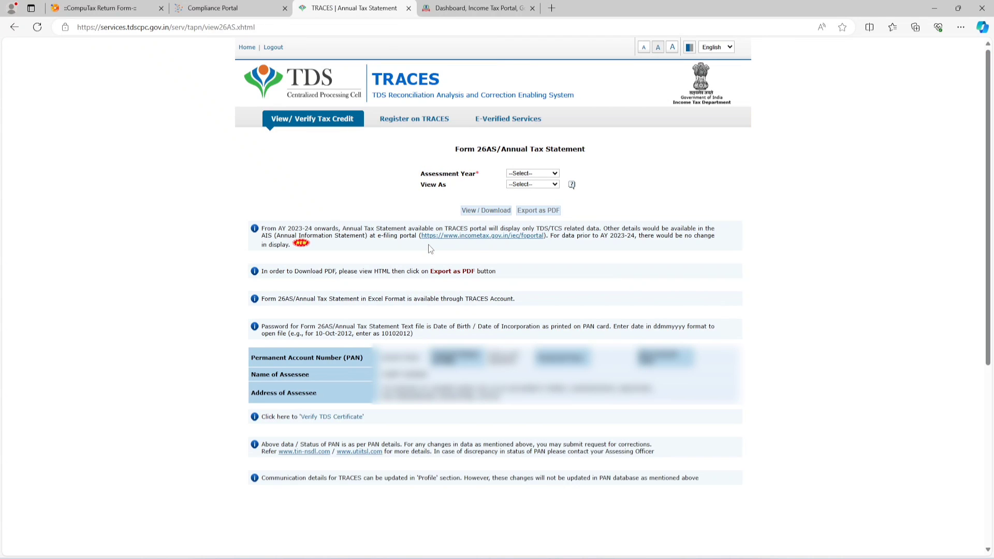
click(527, 174)
click(516, 308)
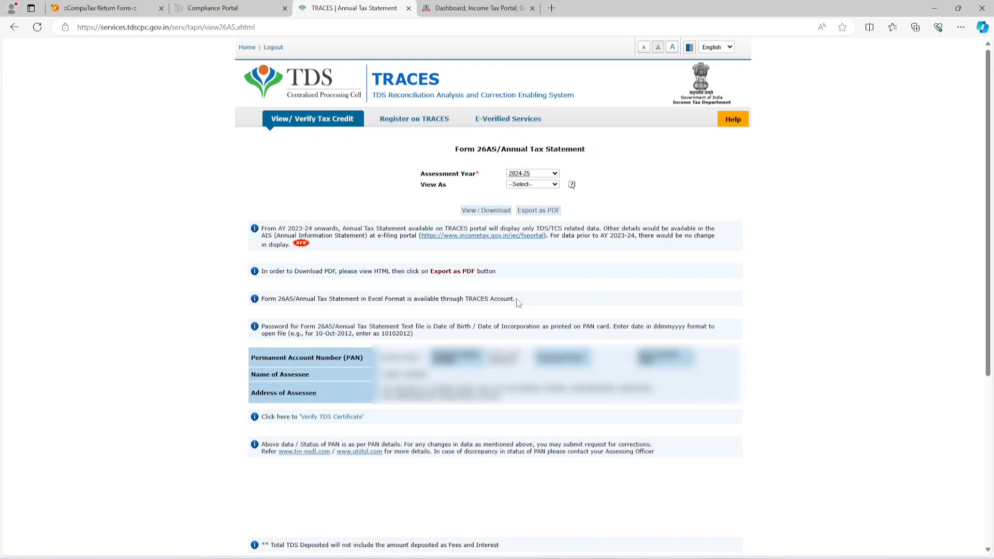
click(517, 185)
click(518, 200)
click(482, 212)
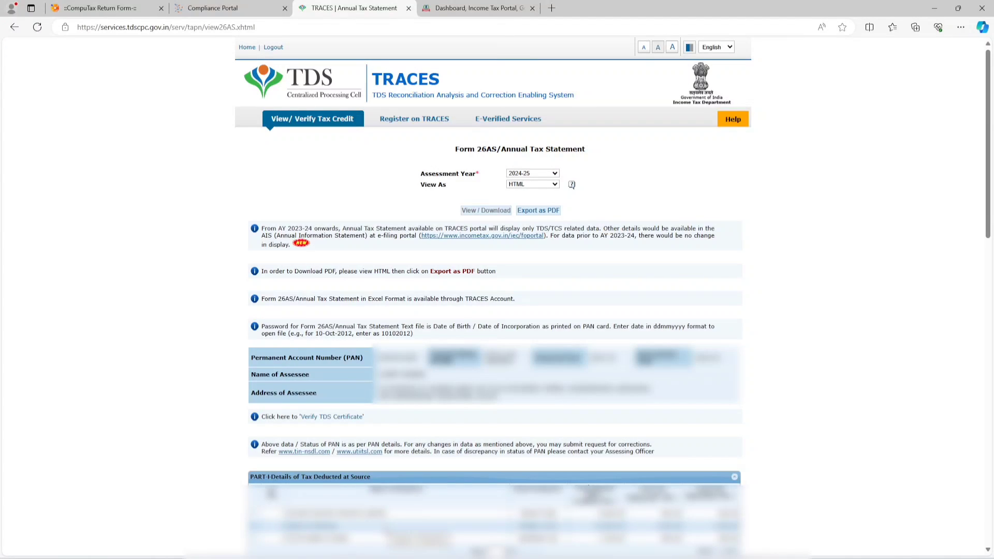
Step: Go back to the e-Filing dashboard, check the notice for the year ended 31-Mar-2024 and start filing an income tax return
click(481, 6)
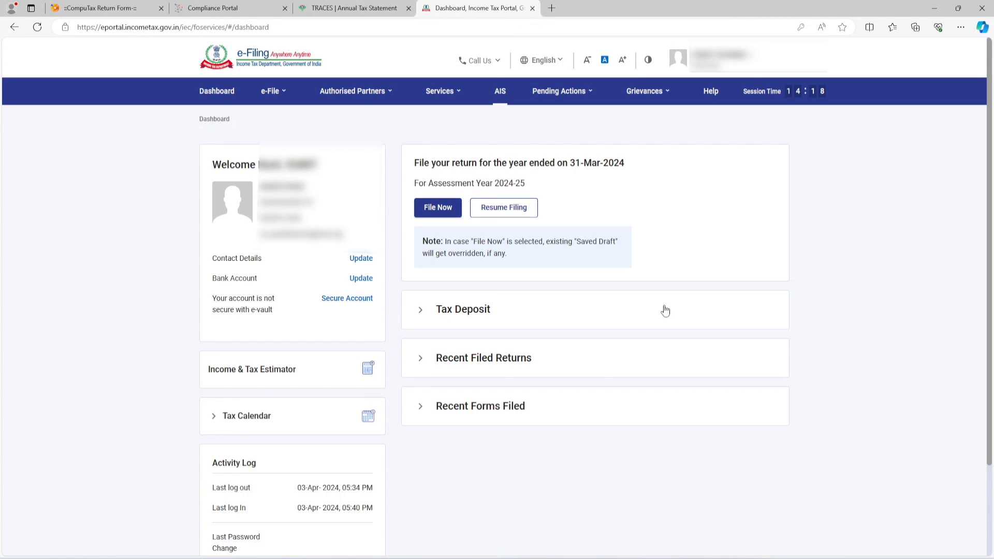
drag(414, 165, 642, 169)
click(632, 186)
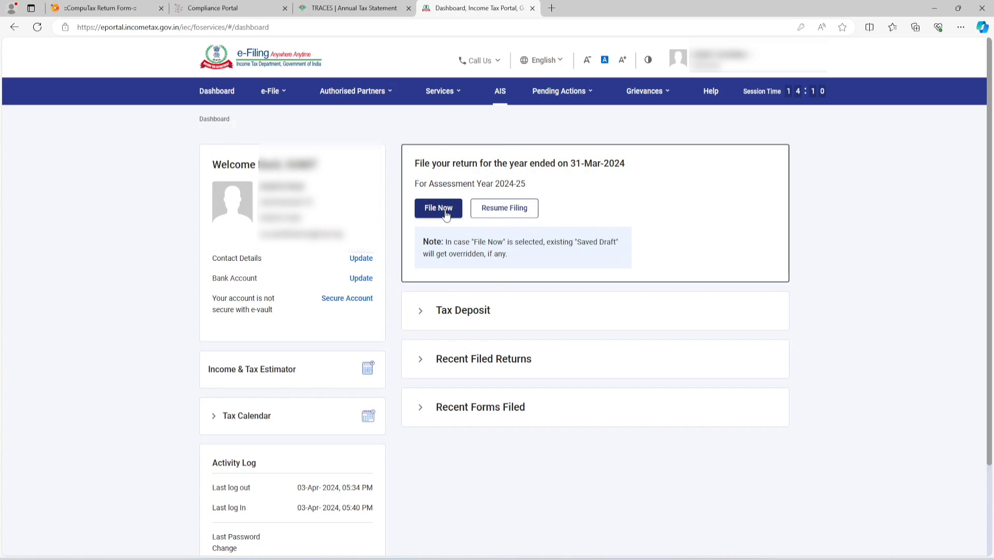
click(274, 97)
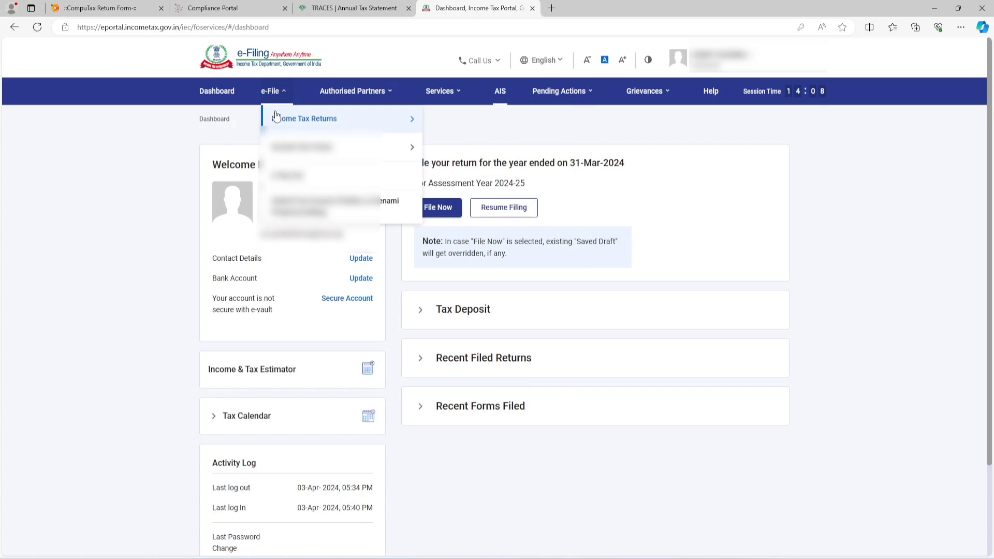
mouse_move(333, 120)
click(455, 113)
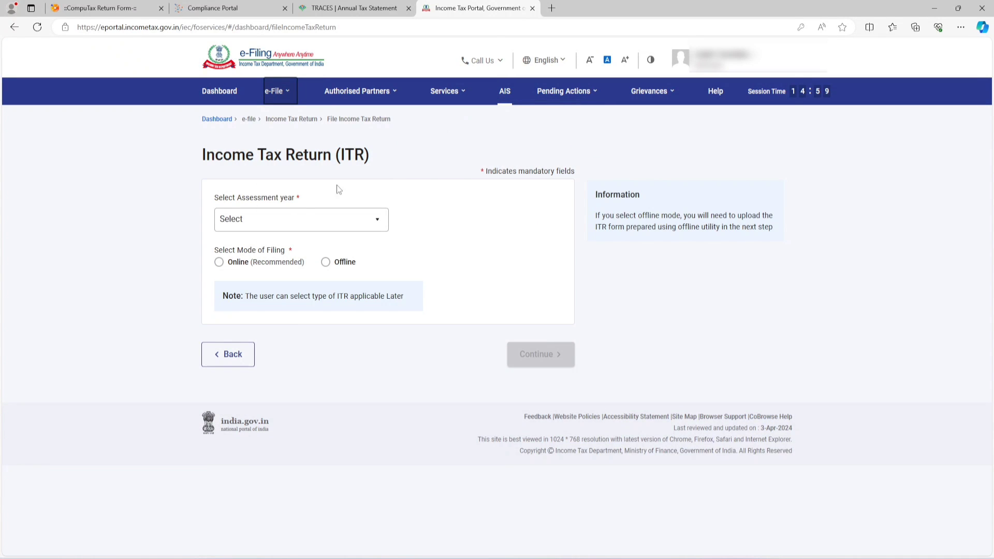
Step: Select assessment year 2024-25 (Current A.Y.) with the Online mode of filing and continue
click(284, 226)
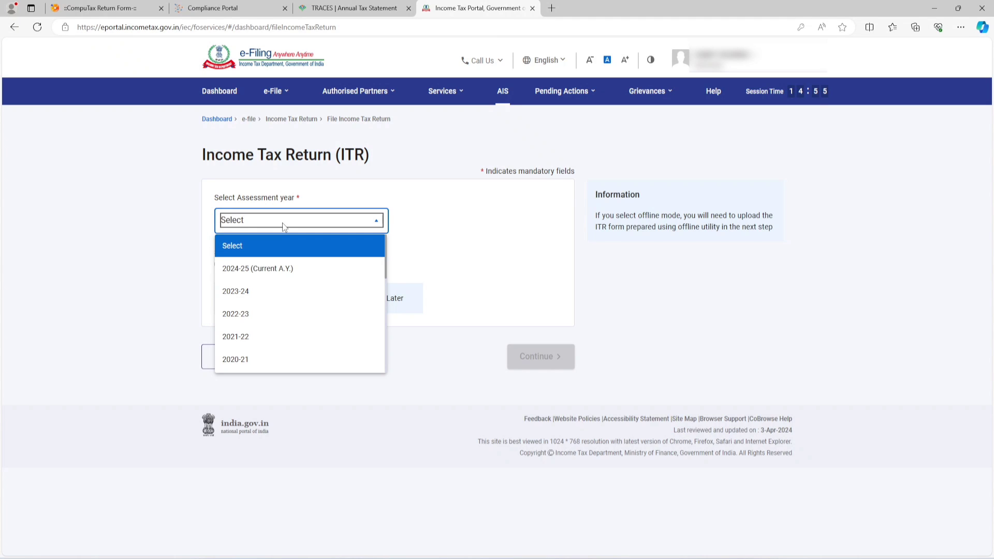
click(273, 270)
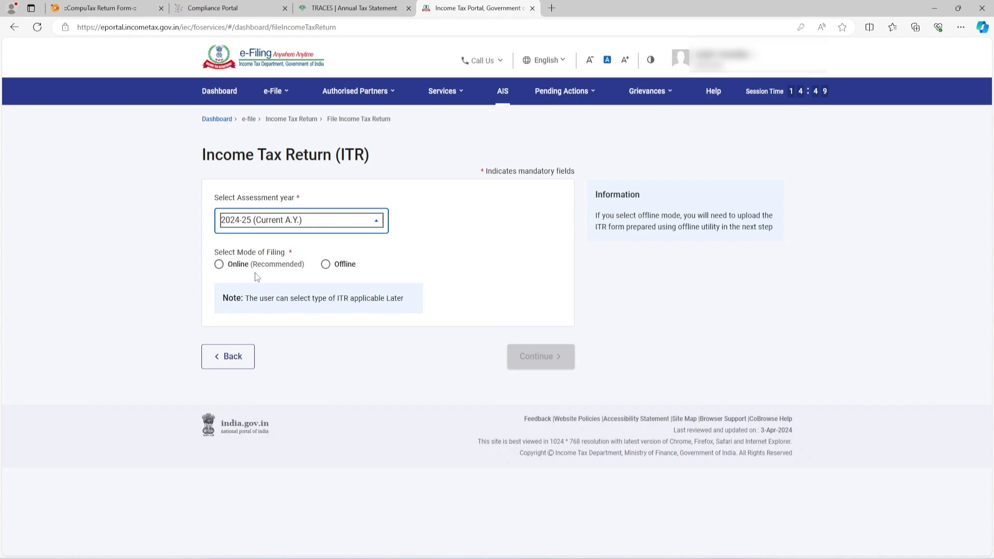
click(243, 265)
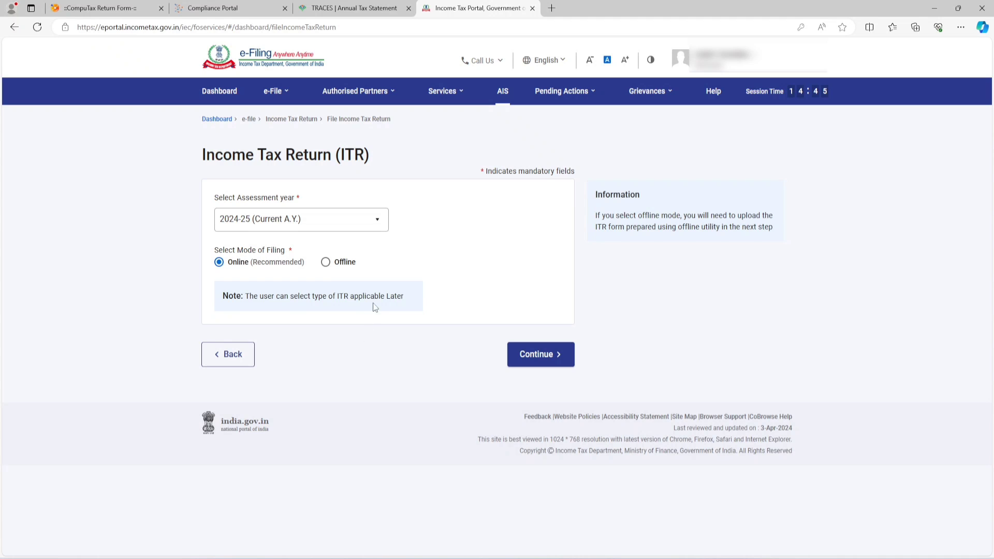
click(536, 357)
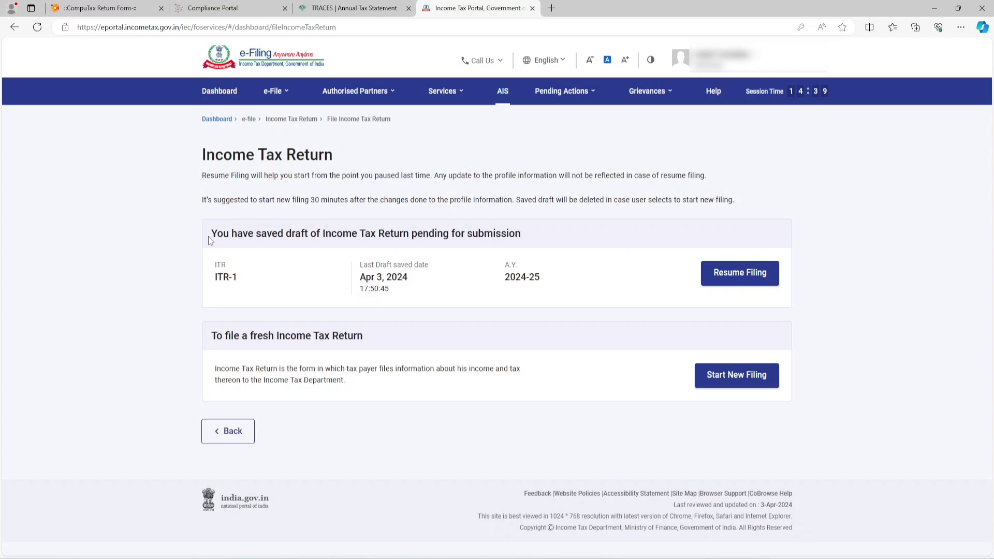
Step: Proceed past the saved ITR-1 draft page, continue with the Individual status and choose ITR - 1 as the form
drag(208, 235, 638, 270)
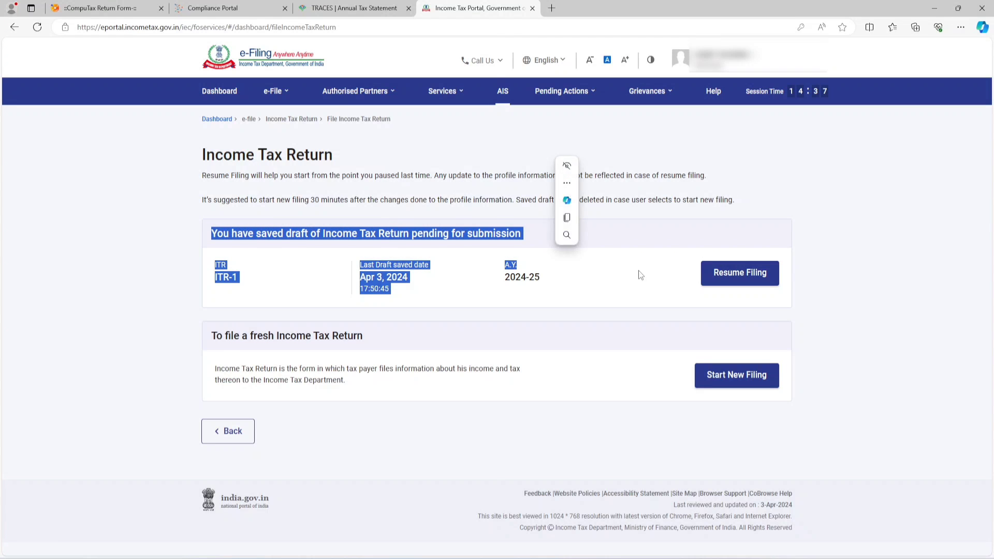
click(638, 270)
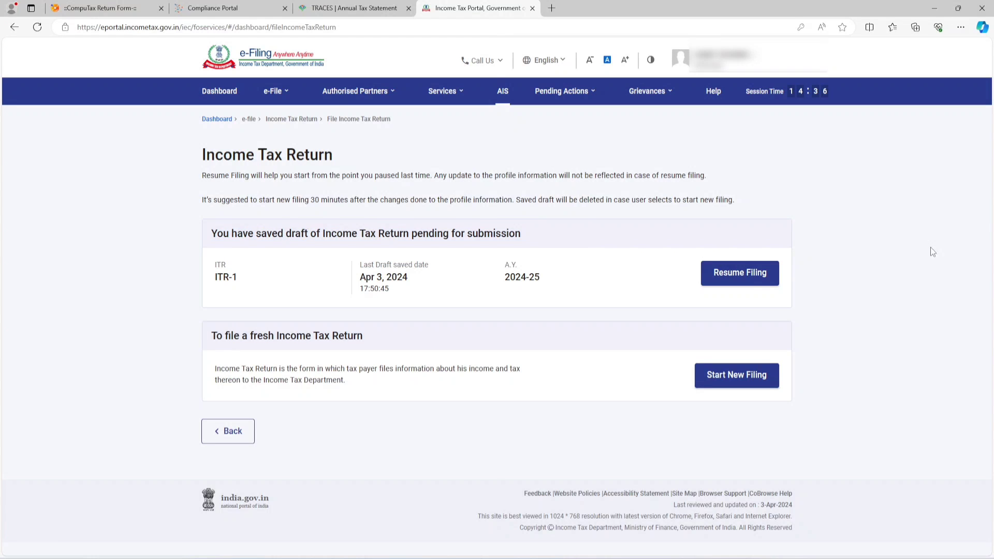
click(734, 272)
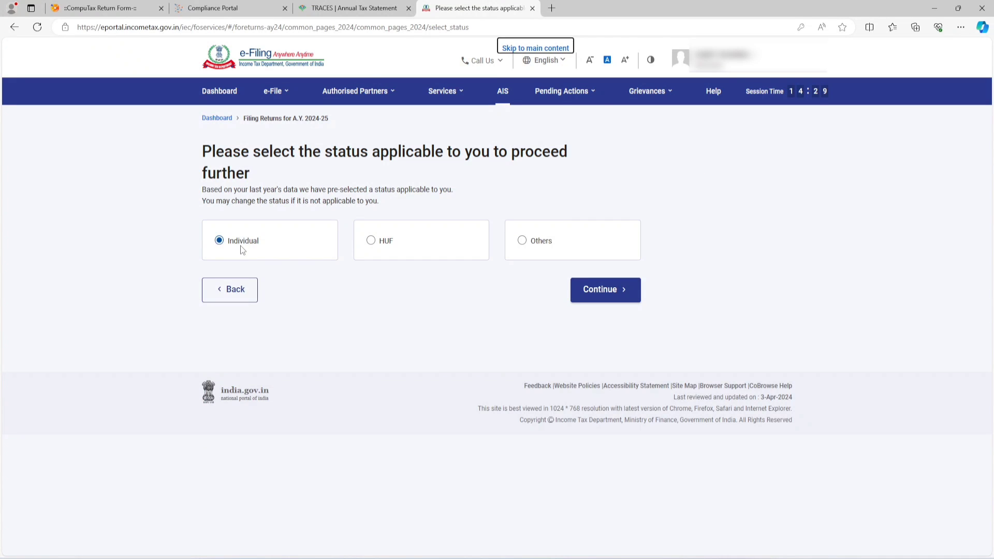
click(616, 290)
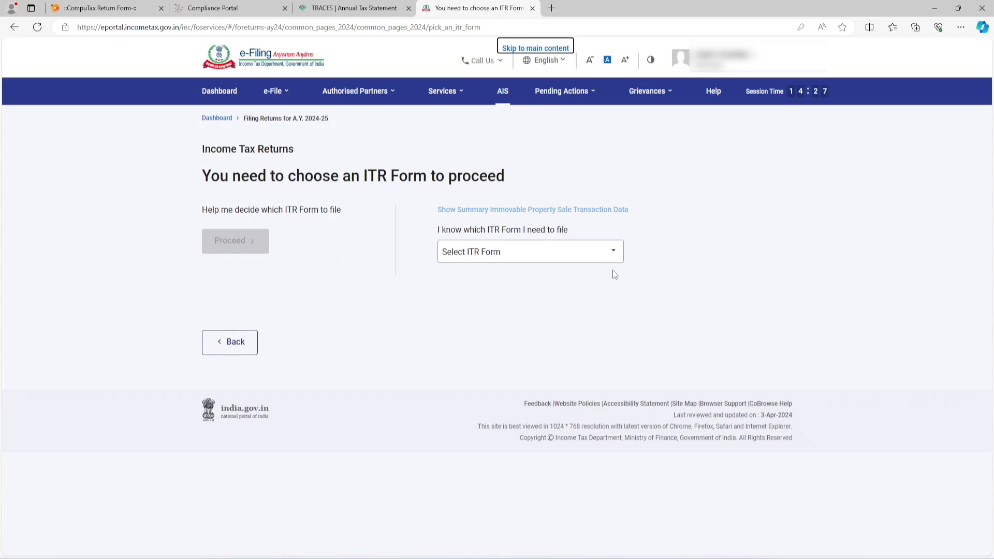
click(512, 259)
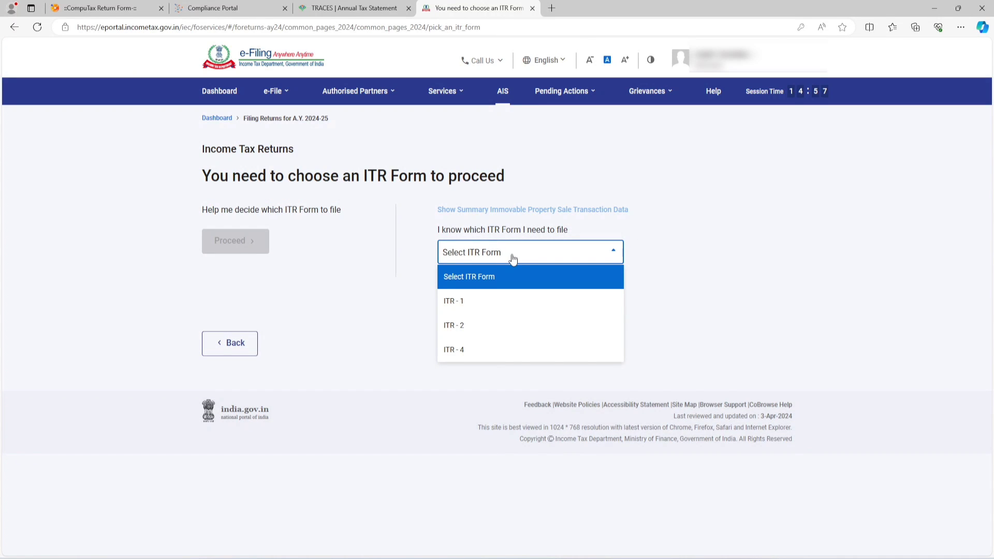
click(473, 306)
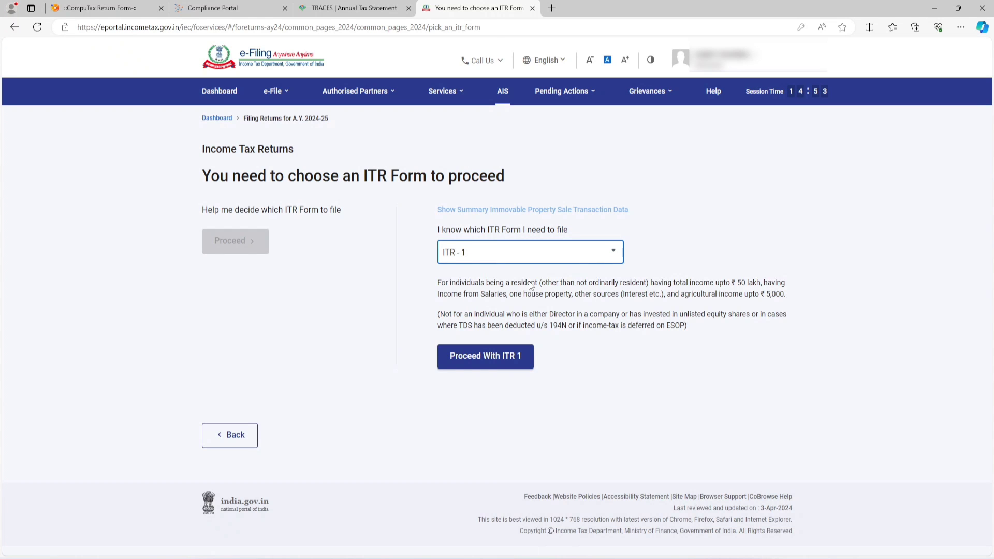
Step: Read the ITR-1 eligibility conditions on residency, the total income limit and the permitted income sources
drag(501, 282, 536, 282)
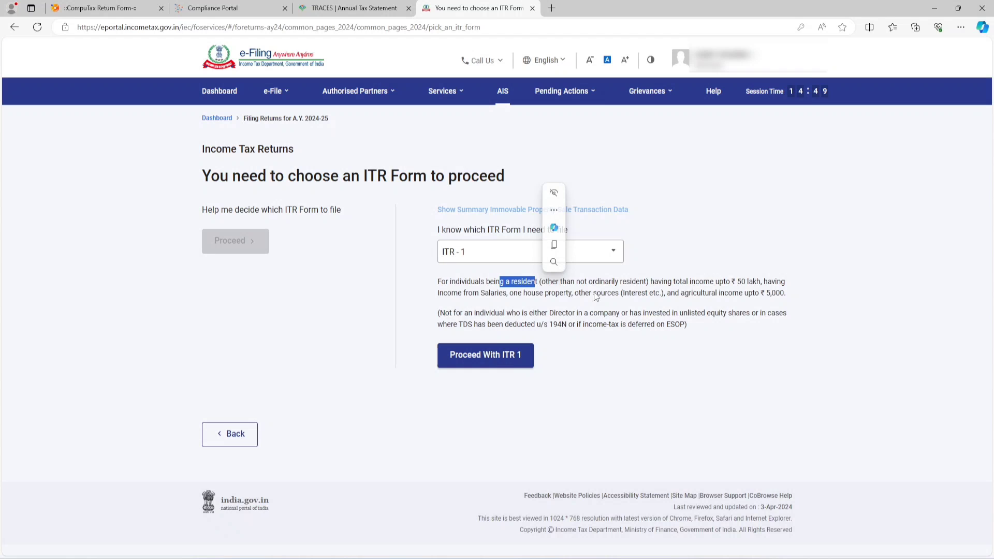
click(675, 268)
drag(682, 282, 759, 285)
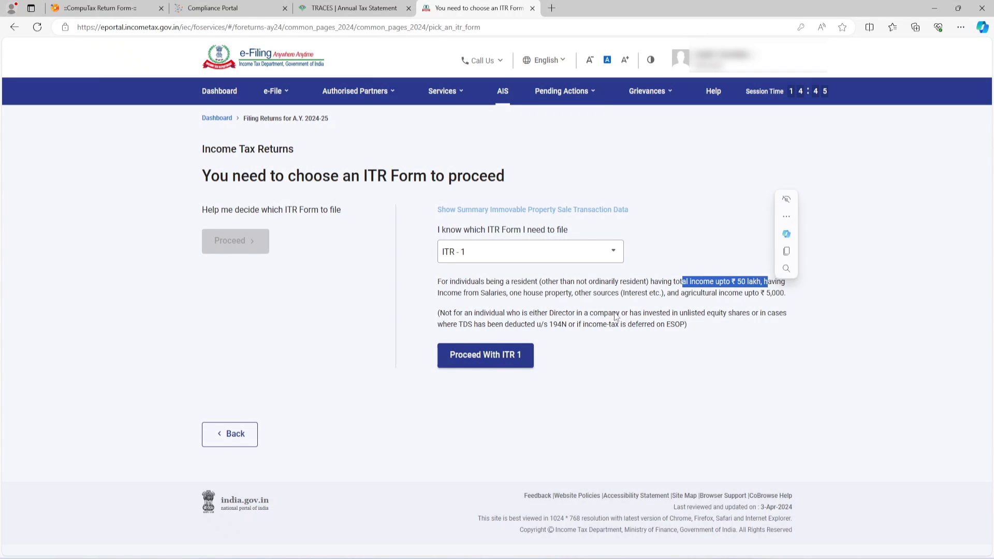
drag(481, 293, 634, 305)
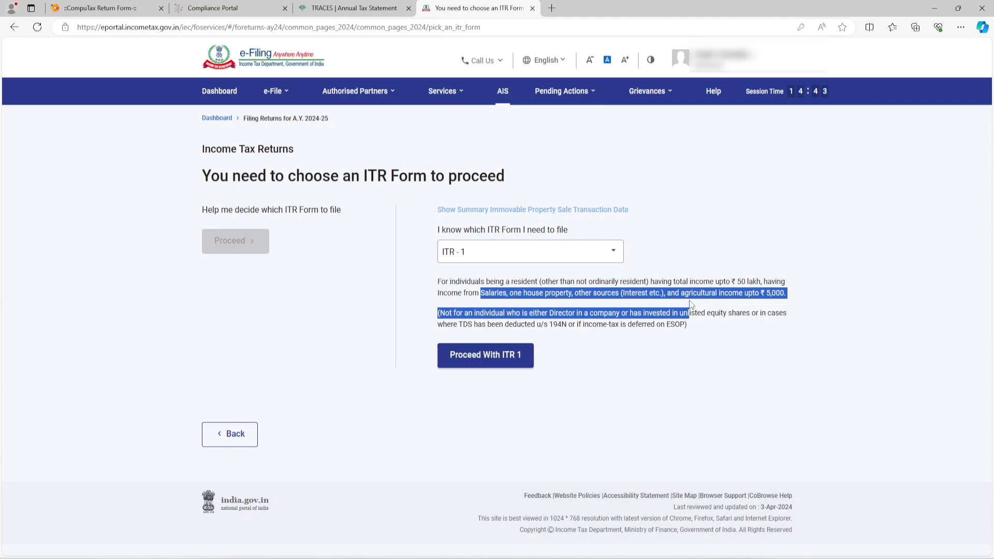
click(832, 244)
click(561, 91)
click(668, 205)
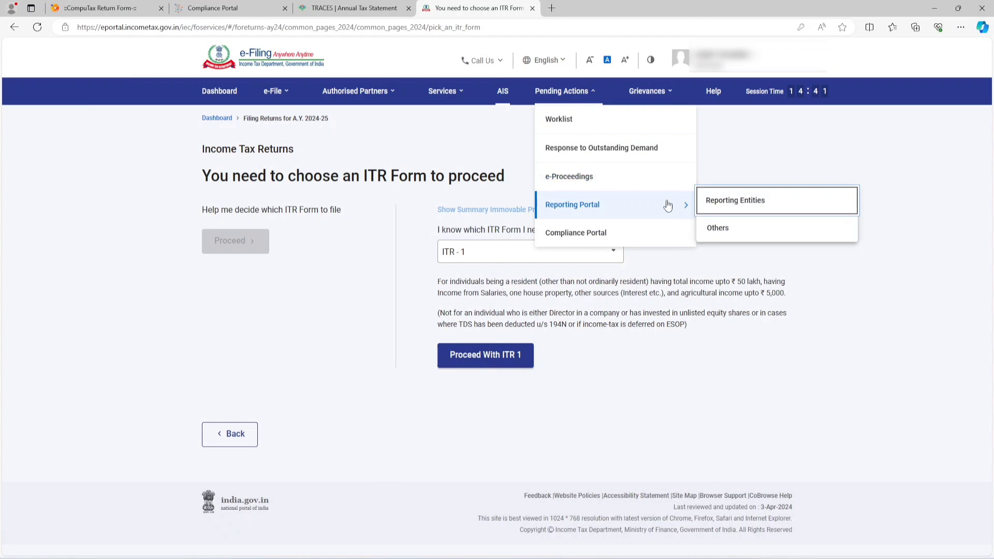
click(877, 319)
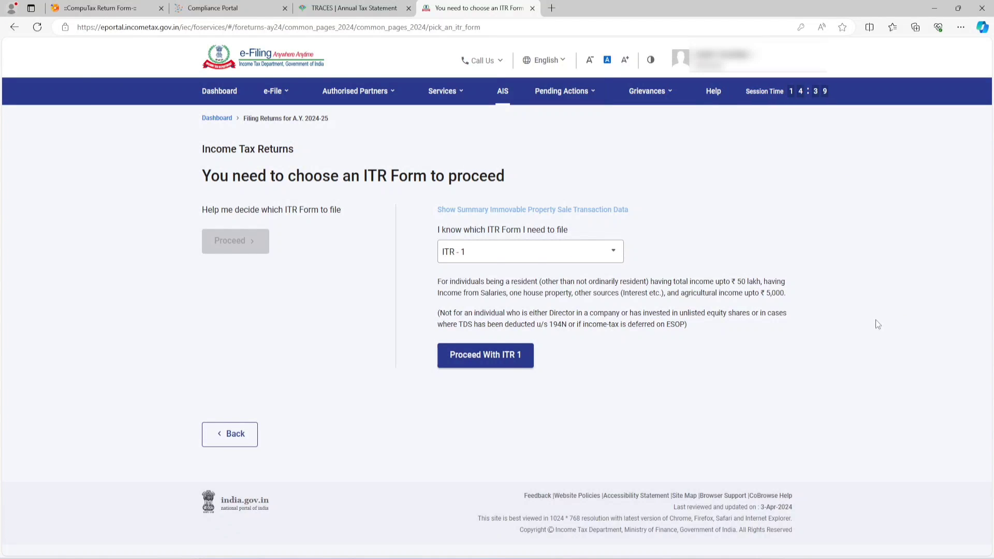
Step: Proceed with ITR 1, start the return, choose Others as the reason for filing and continue
click(484, 356)
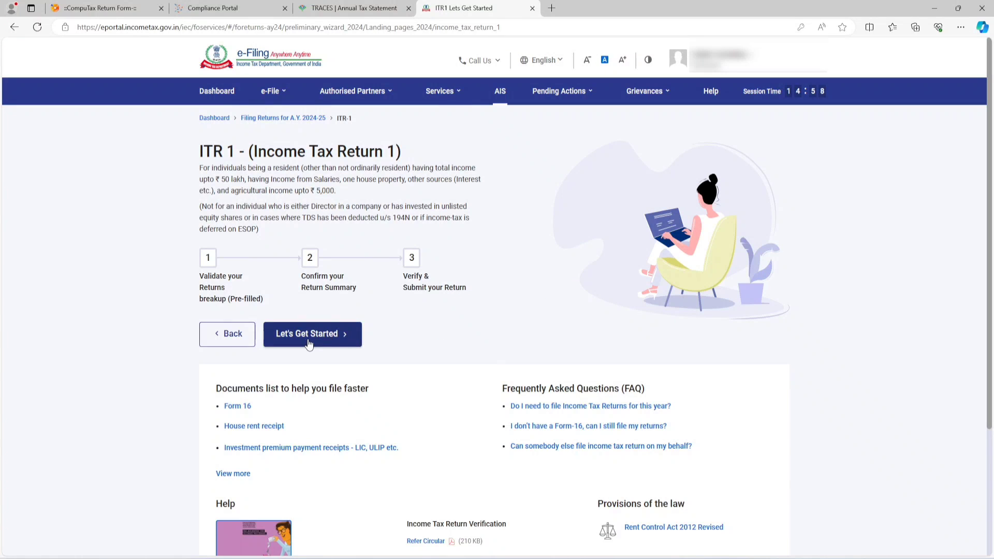
click(309, 344)
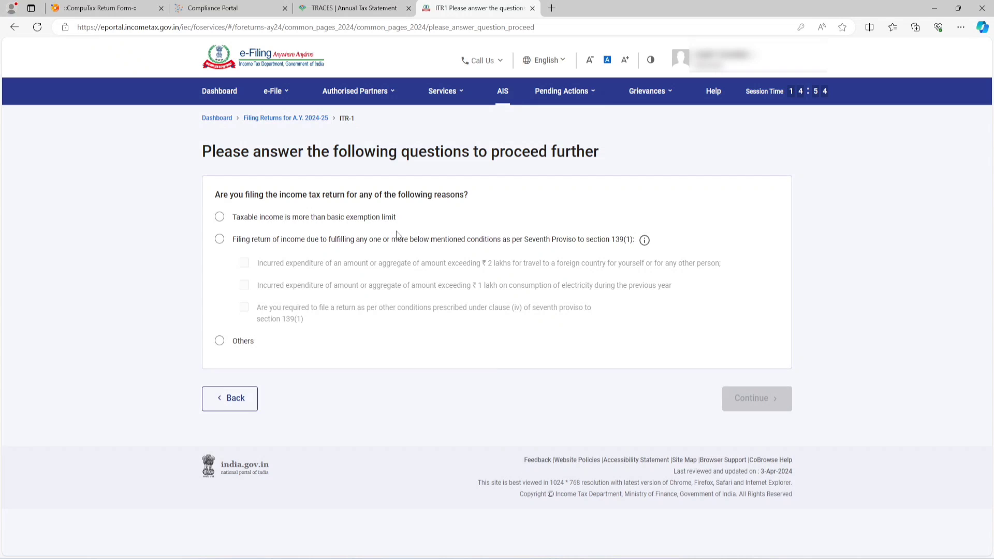
click(219, 217)
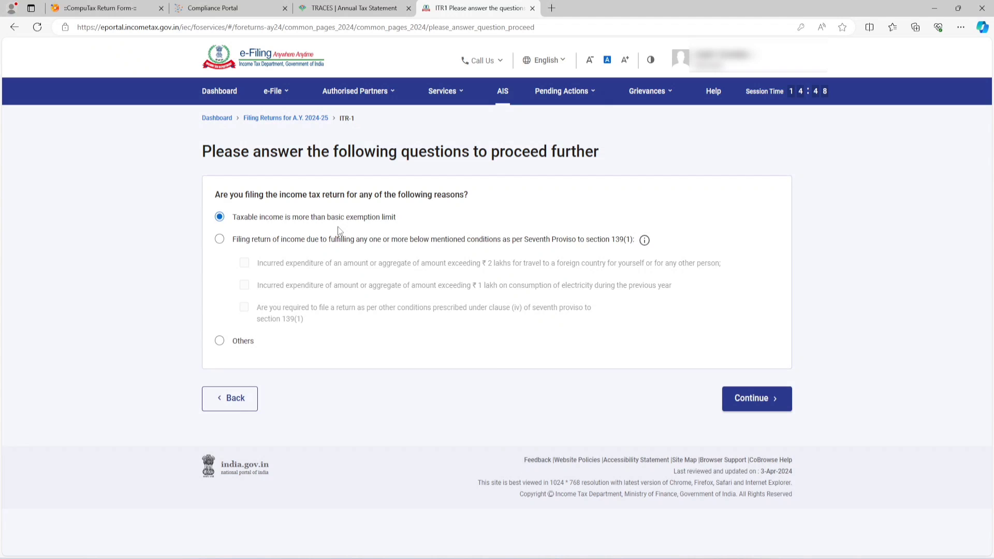
click(220, 343)
click(739, 405)
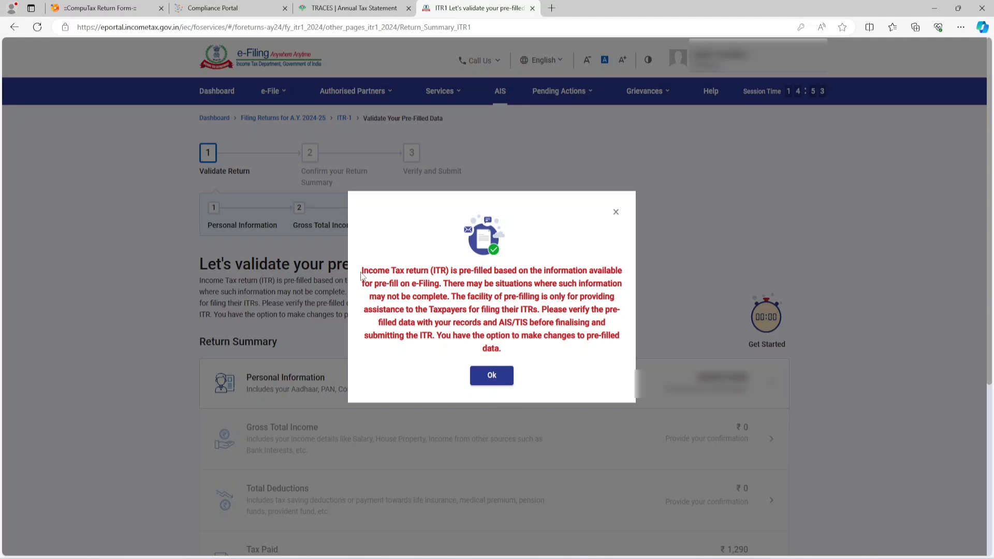
Step: Read the notice on verifying pre-filled data against records and AIS/TIS, and acknowledge it
drag(362, 272, 514, 278)
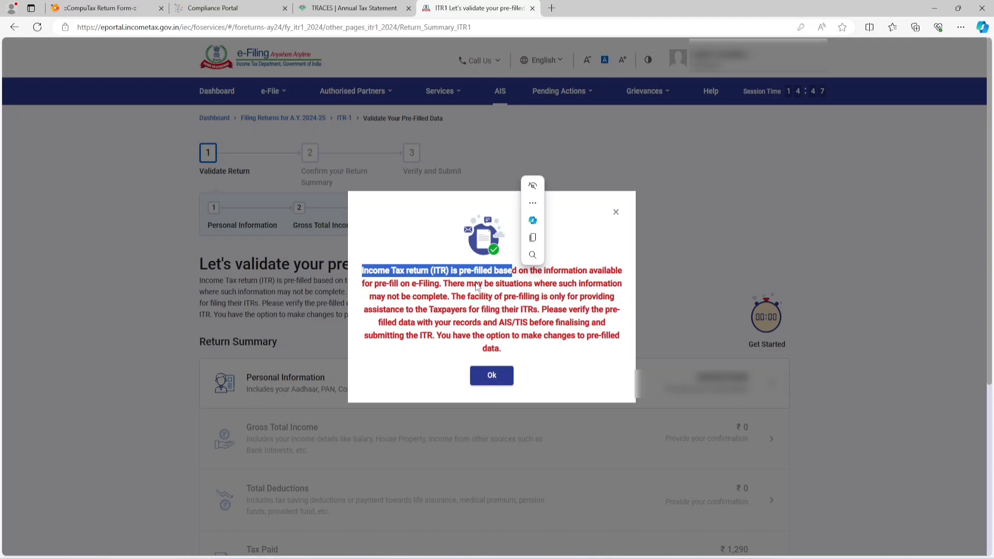
click(477, 287)
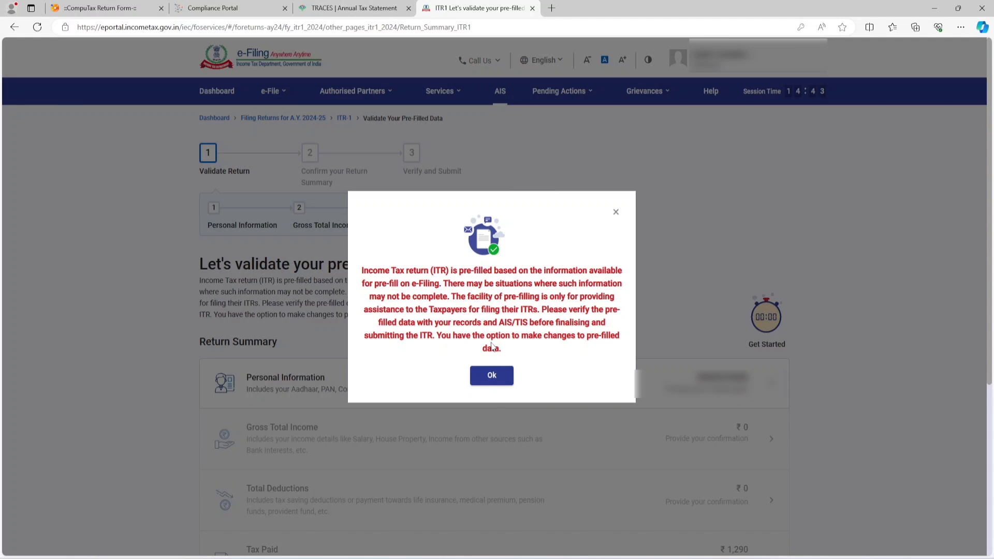
double_click(503, 322)
drag(493, 323, 560, 326)
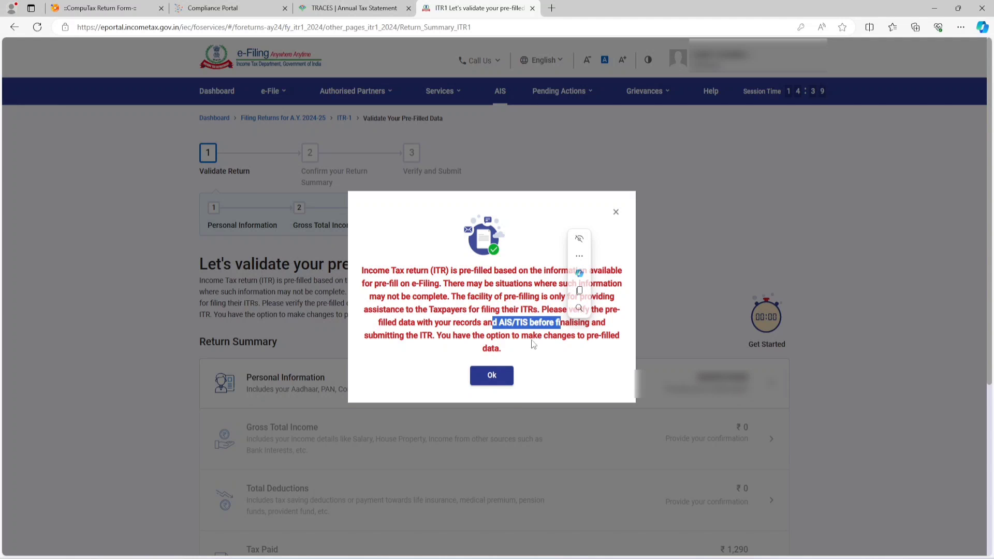
click(492, 375)
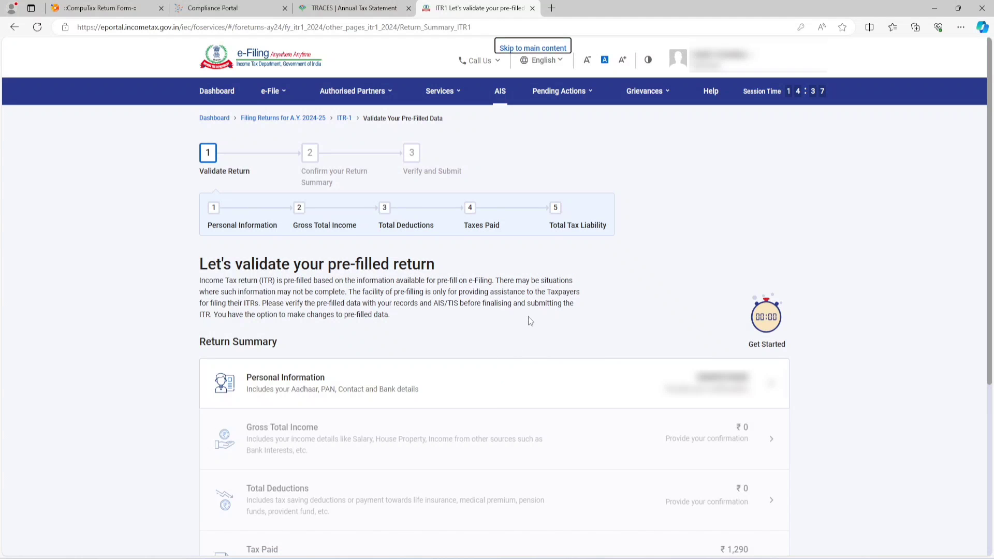
Step: Open the Personal Information section of the return and set the Nature of Employment to Others
click(279, 383)
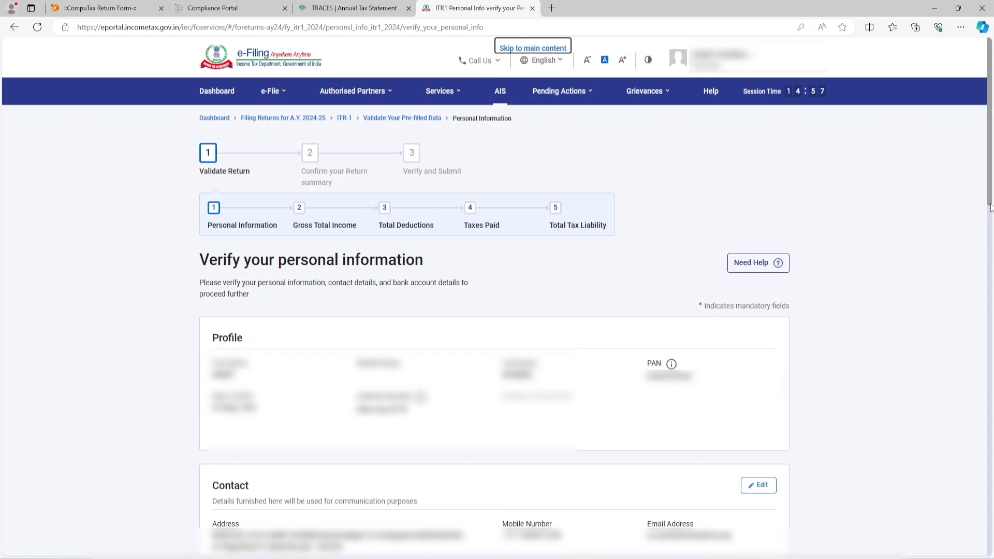
drag(991, 204, 987, 354)
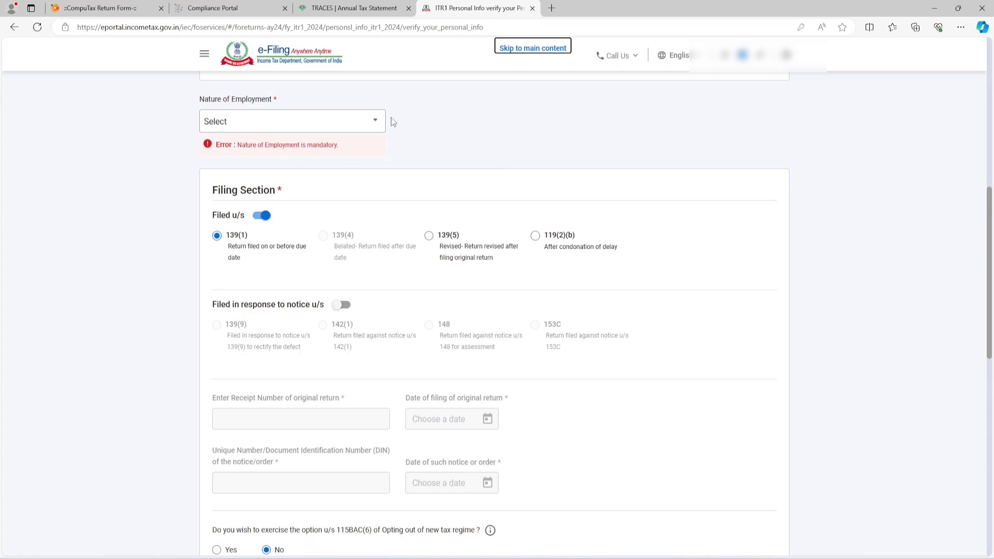
click(357, 129)
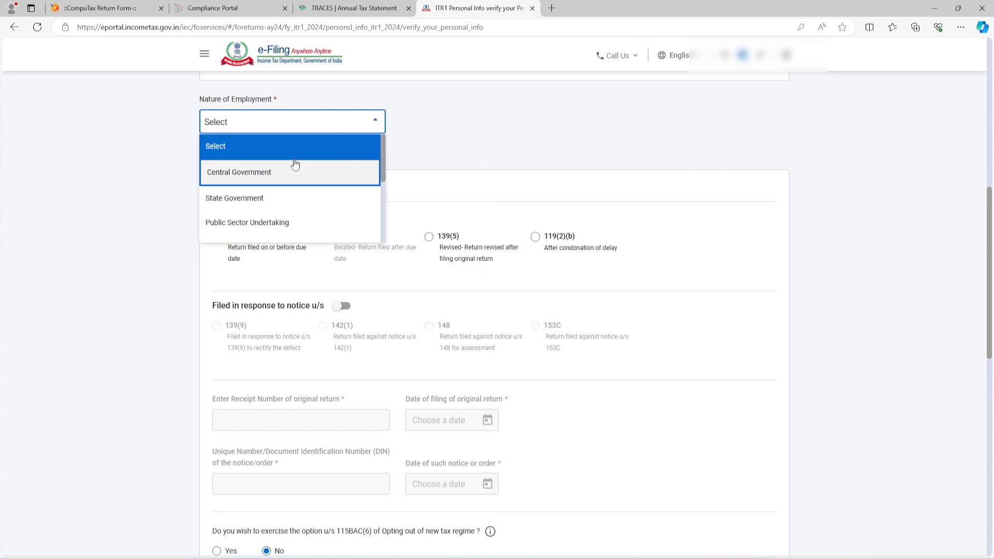
scroll(287, 172, down, 3)
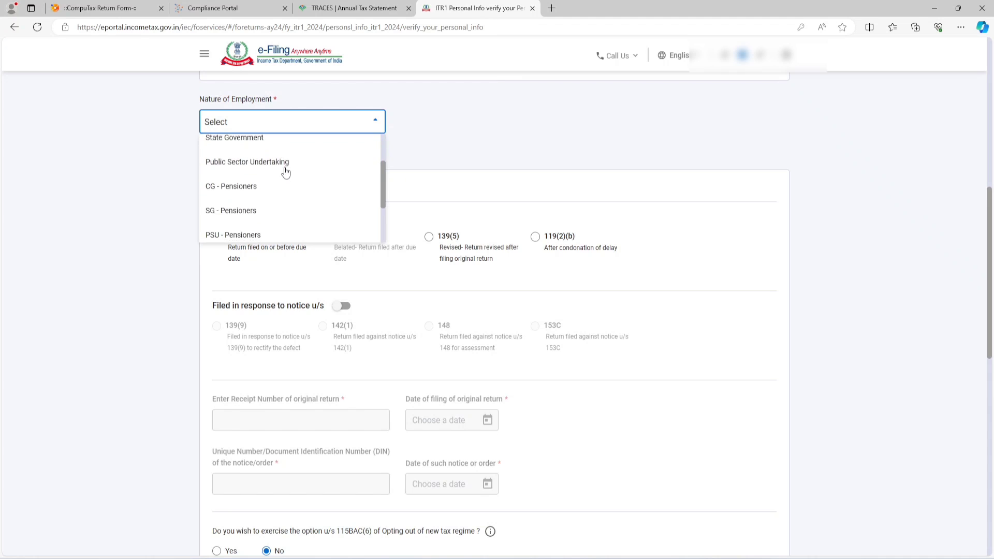
scroll(285, 173, down, 2)
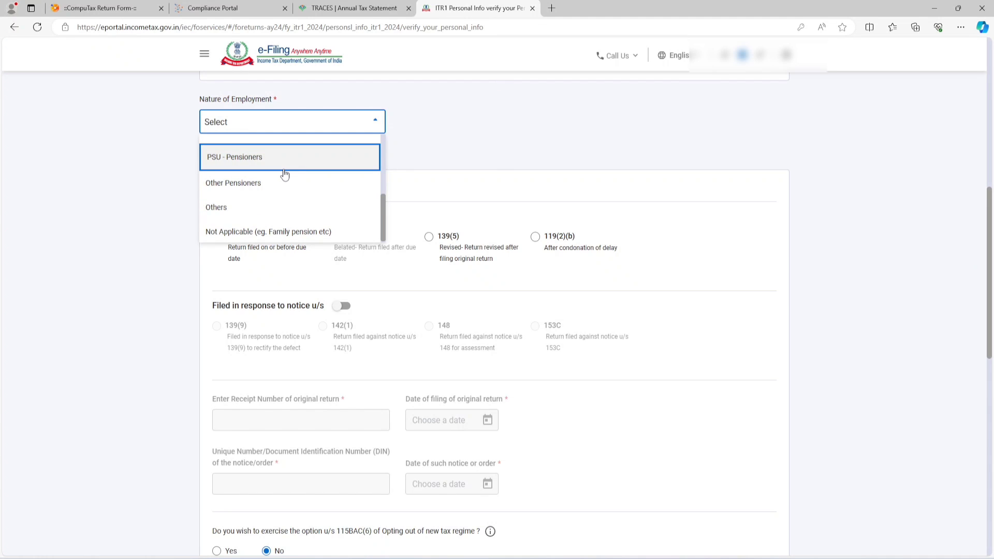
click(228, 212)
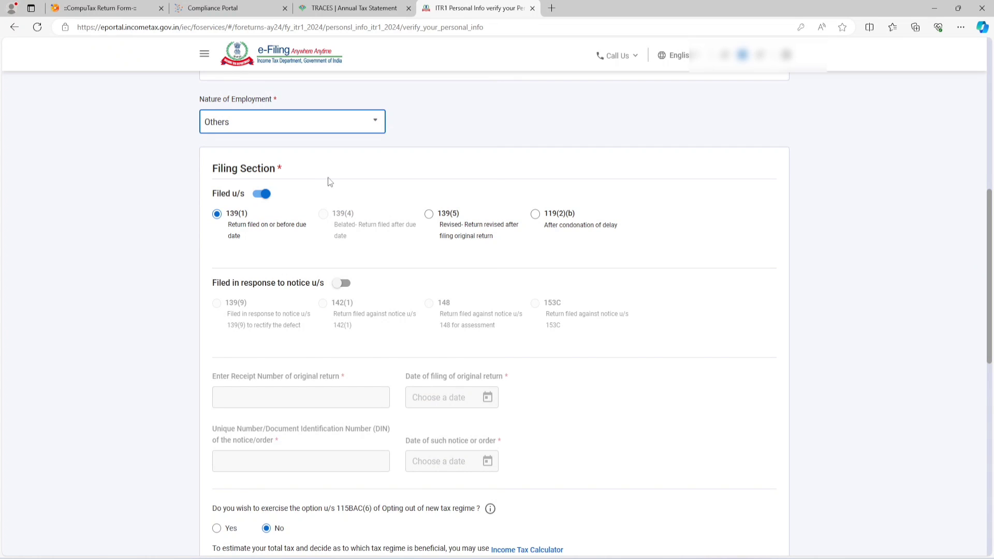
Step: Check that the filing section is 139(1) and answer No to opting out of the new tax regime
drag(212, 172, 288, 170)
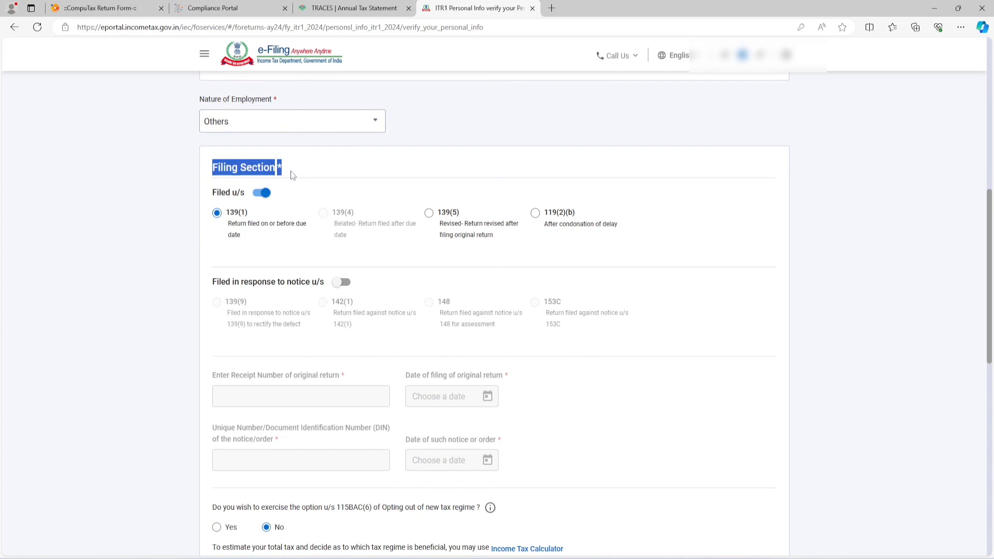
click(238, 225)
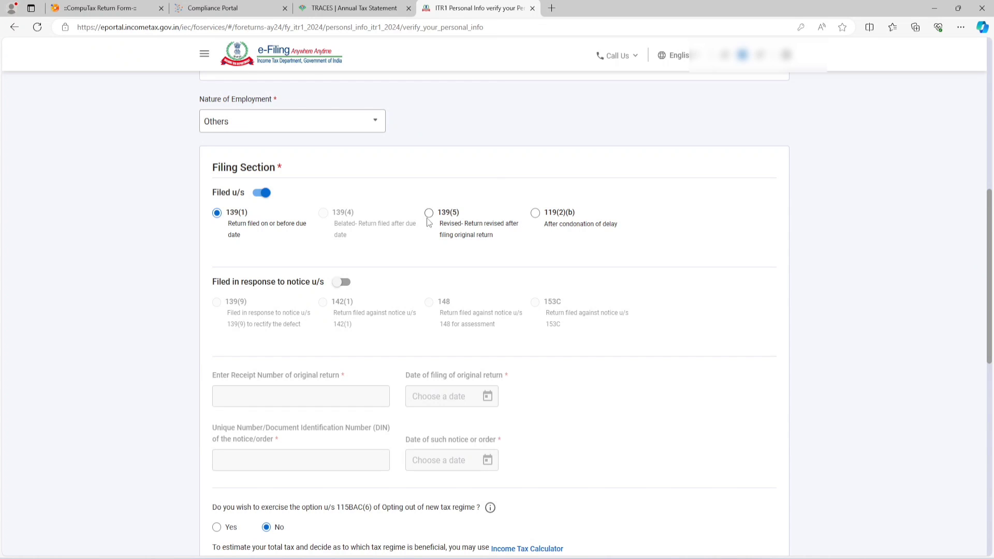
scroll(428, 221, down, 8)
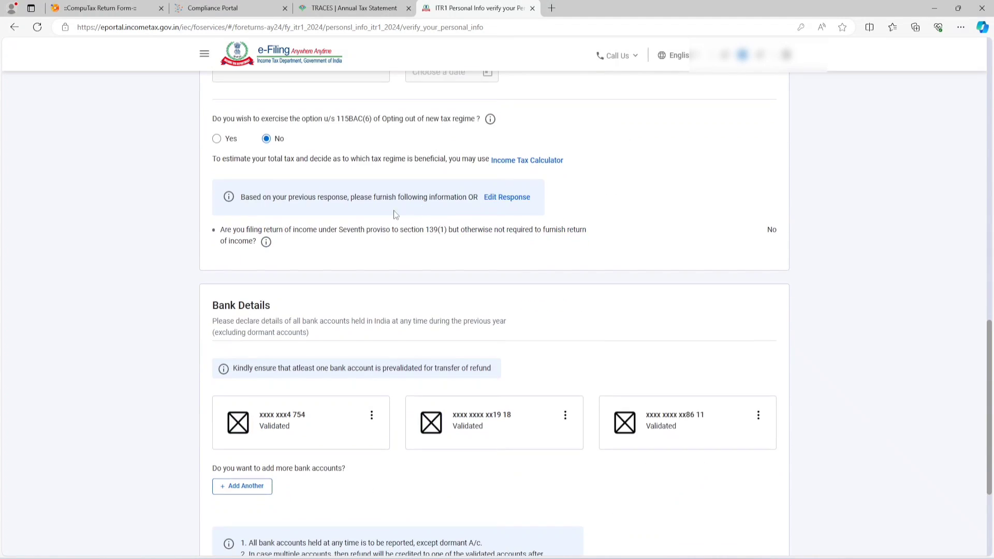
drag(213, 119, 492, 122)
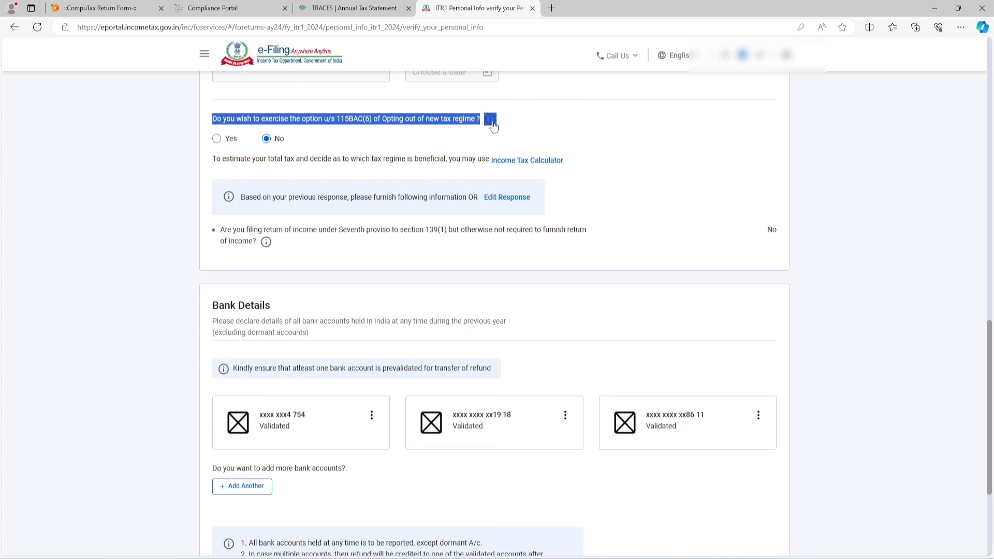
click(559, 142)
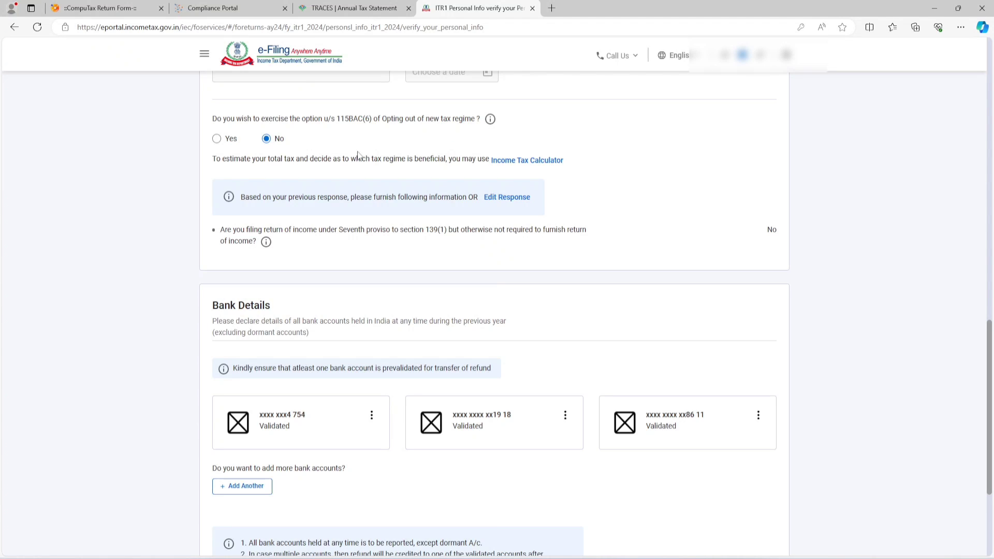
click(217, 139)
click(267, 139)
Step: Check the validation status of the bank accounts under Bank Details and confirm the personal information
scroll(579, 173, down, 1)
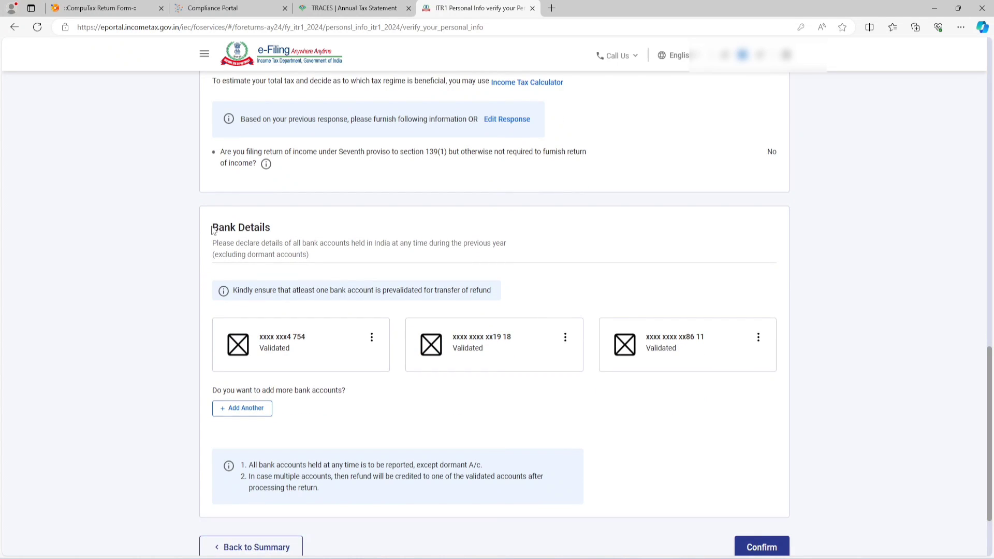
drag(212, 228, 271, 233)
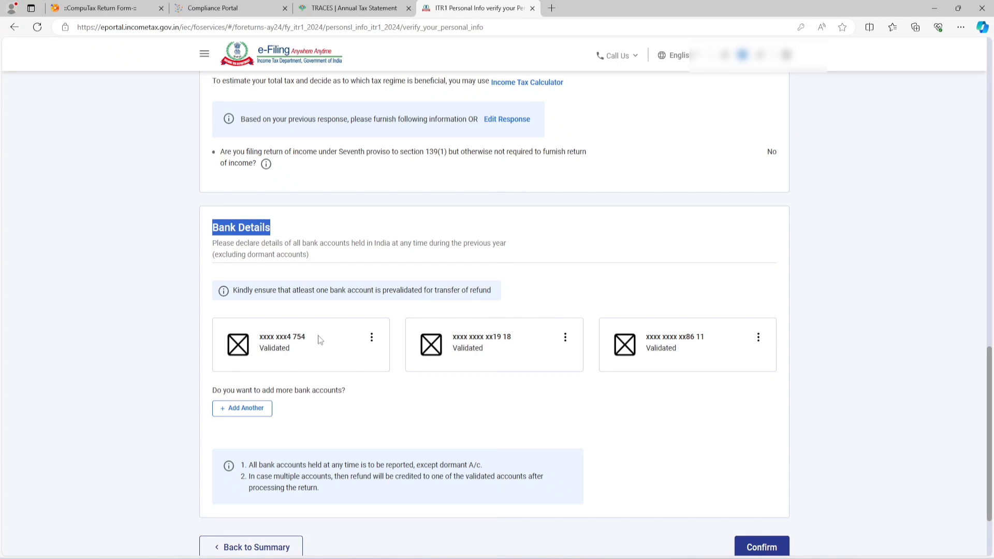
drag(259, 348, 289, 348)
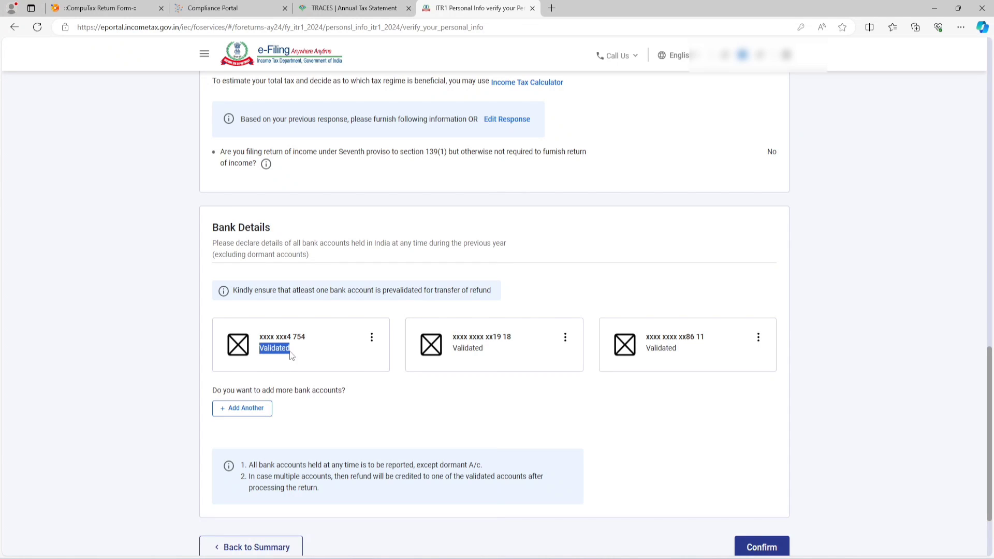
click(384, 386)
click(765, 549)
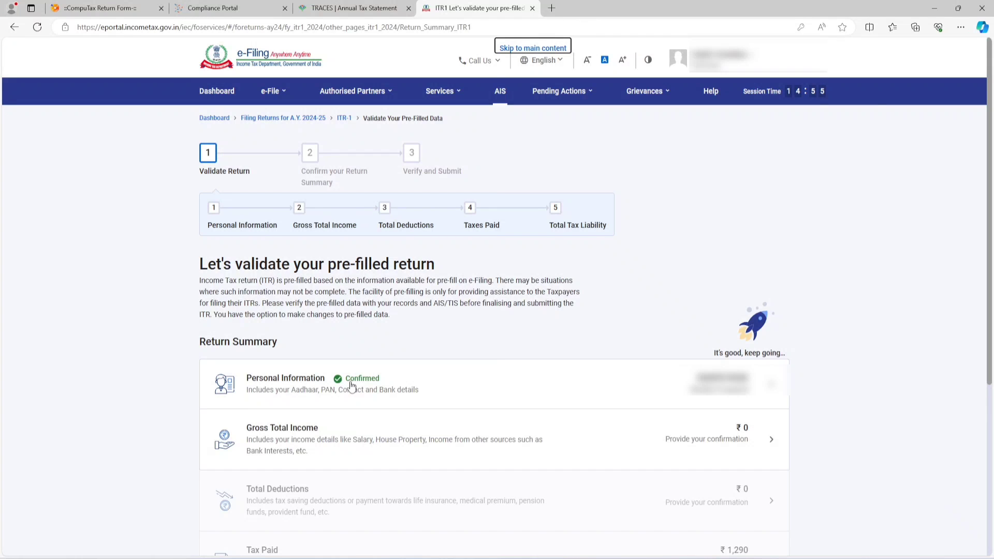
Step: Open Gross Total Income, skip the salary exemption questions and review the salary, house property and other income sections
click(311, 436)
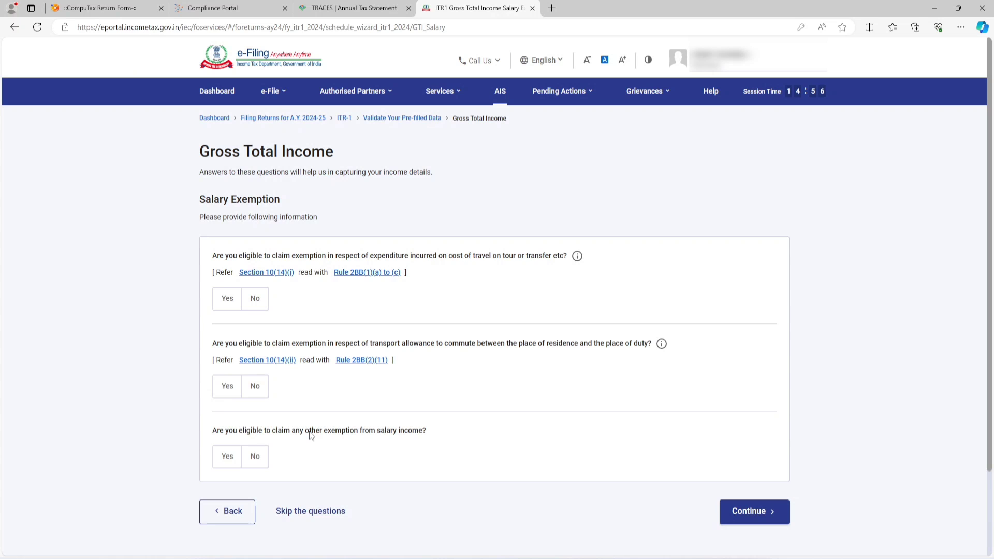
click(298, 511)
click(596, 345)
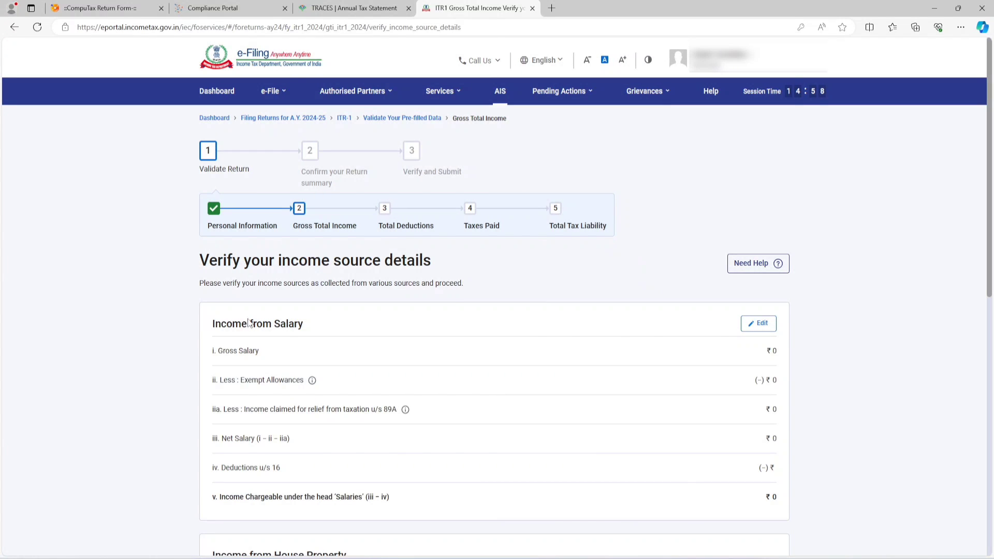
drag(213, 326, 303, 323)
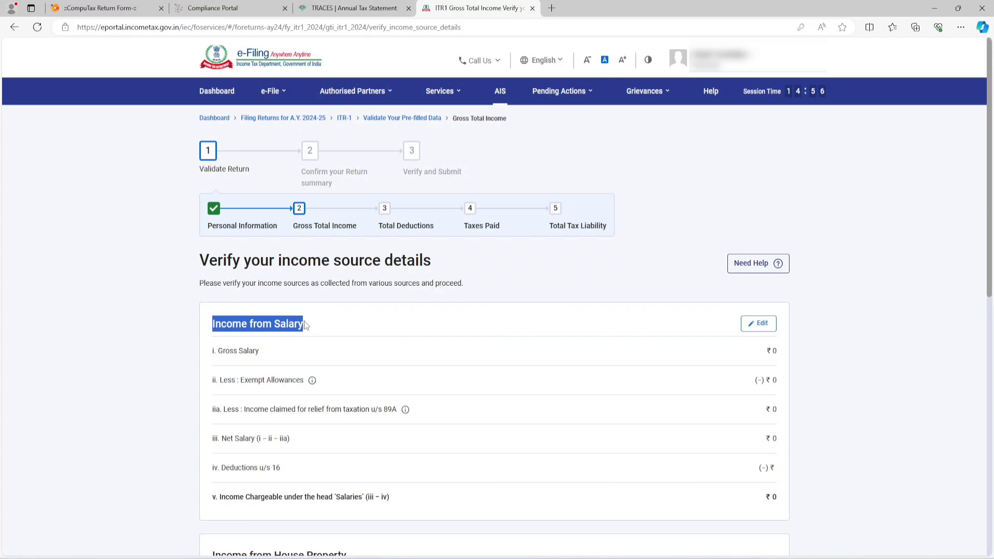
scroll(177, 275, down, 5)
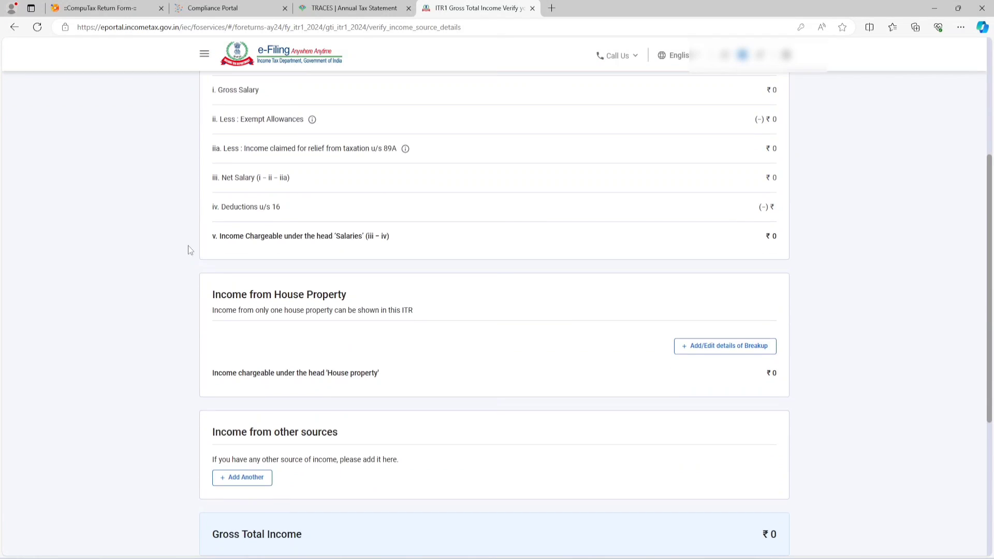
scroll(156, 234, up, 2)
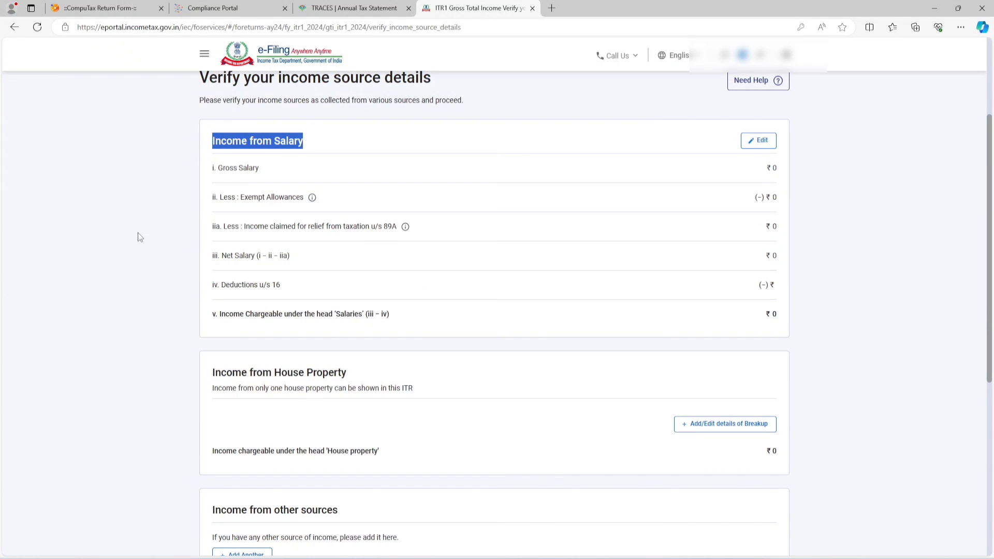
click(138, 234)
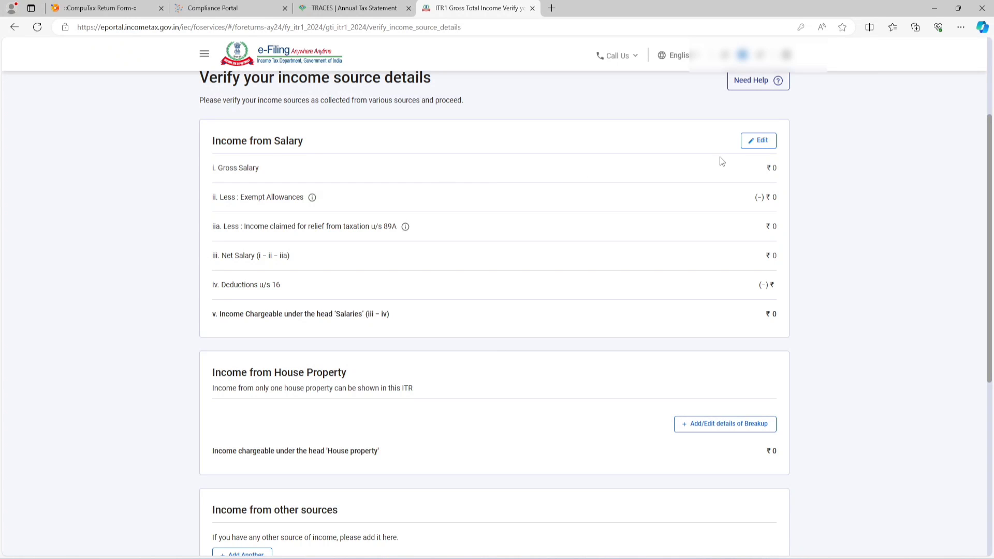
Step: Edit Income from Salary and set the salary as per section 17(1) to 2,00,000
click(760, 142)
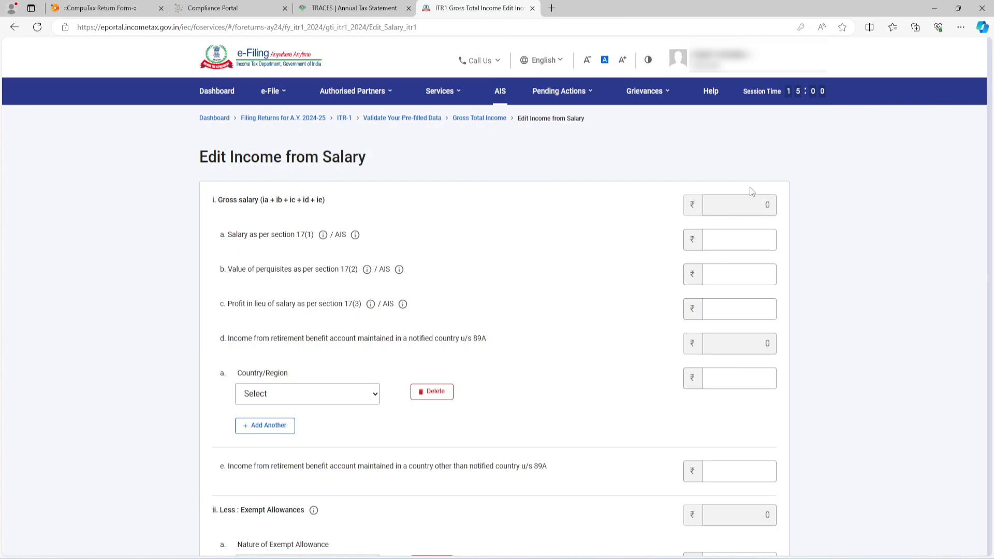
click(721, 242)
text(200000)
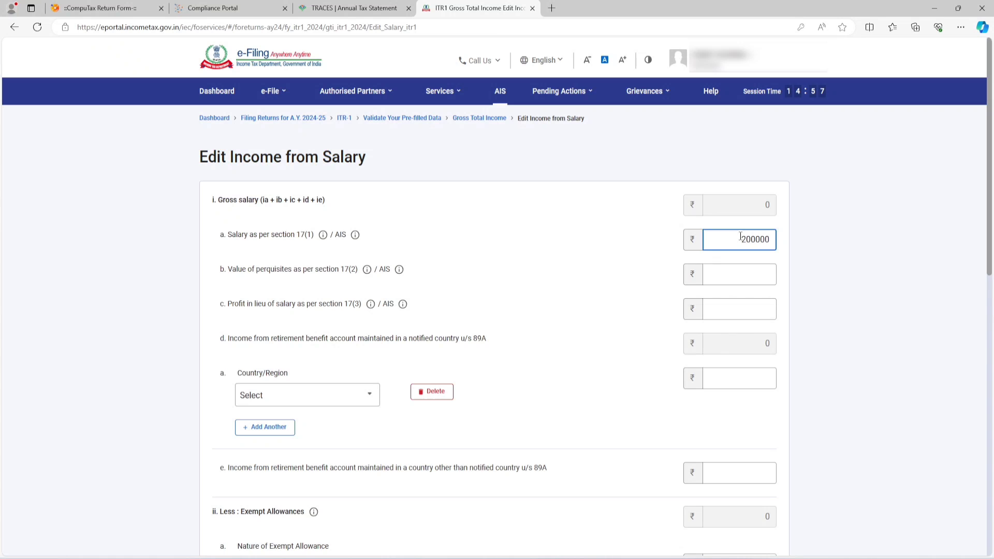
click(839, 241)
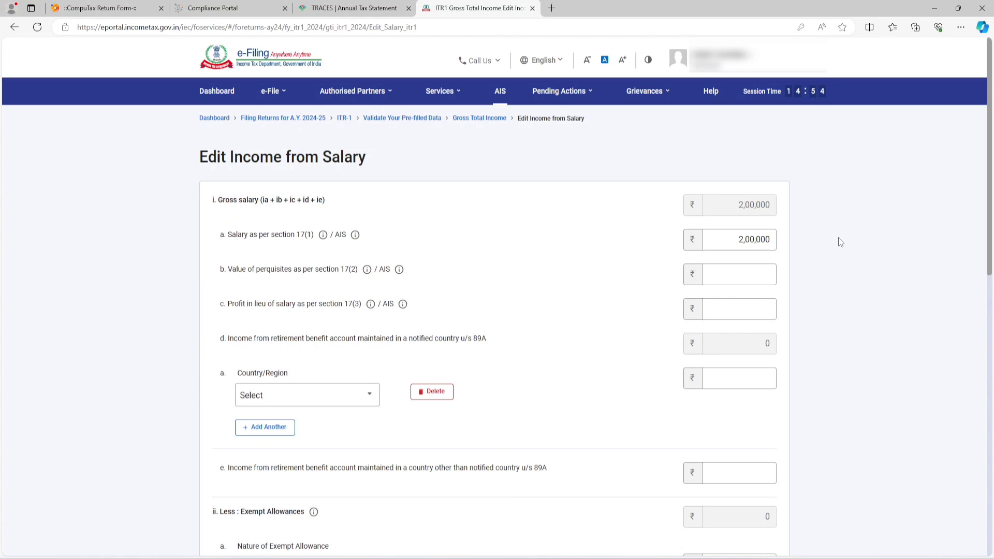
Step: Review the exempt allowance options and the section 16 deductions without adding any, and save the income from salary
scroll(837, 237, down, 3)
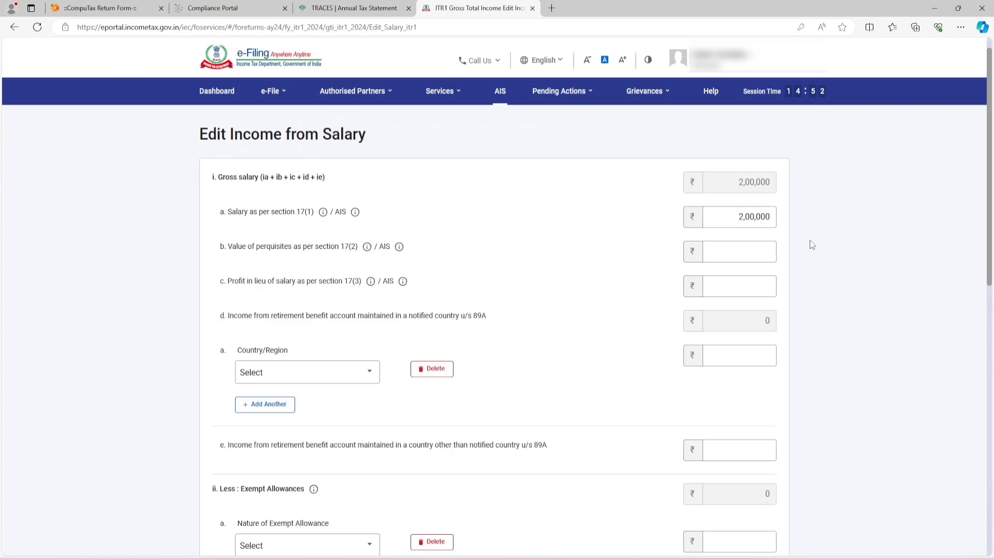
scroll(766, 225, down, 4)
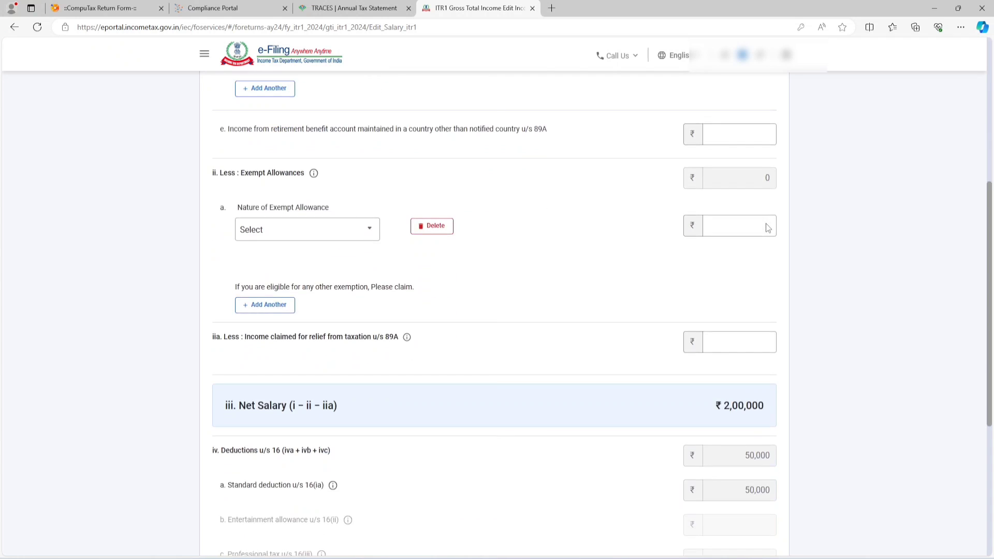
click(340, 166)
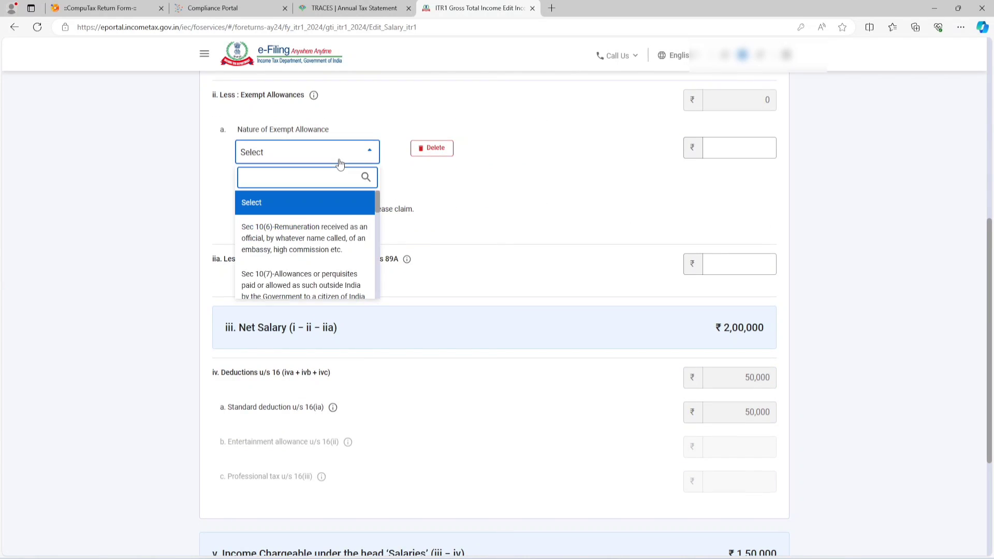
drag(377, 206, 369, 272)
click(484, 213)
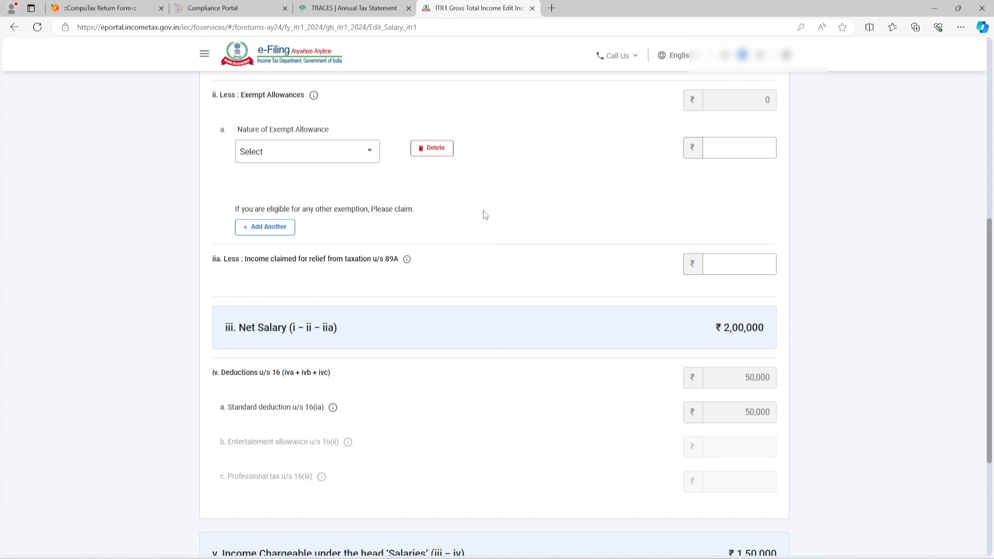
scroll(485, 214, down, 3)
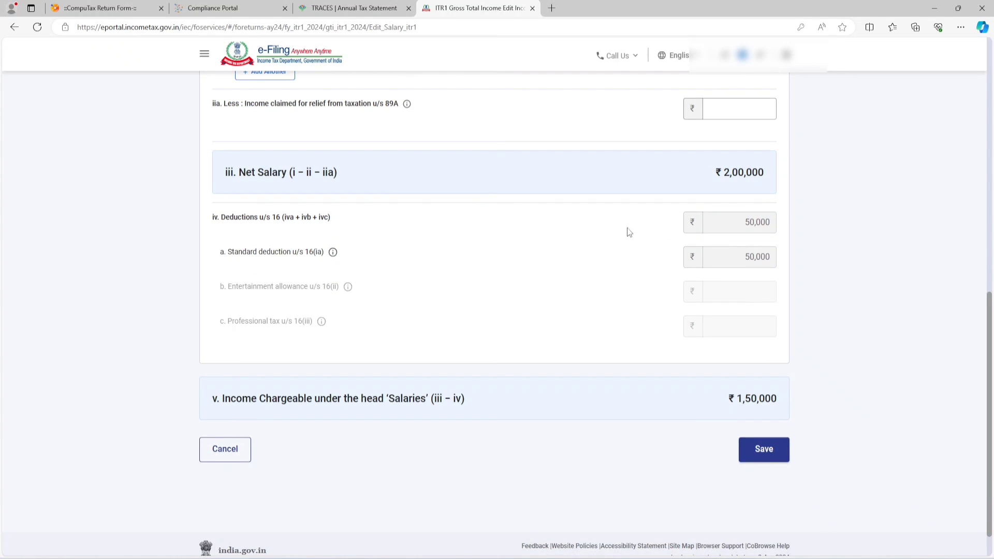
drag(744, 222, 772, 224)
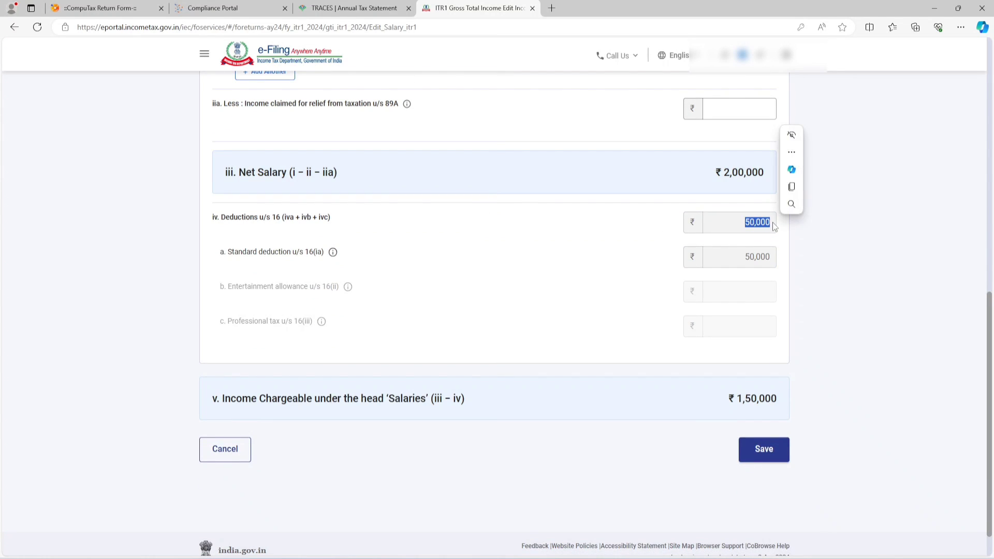
click(602, 258)
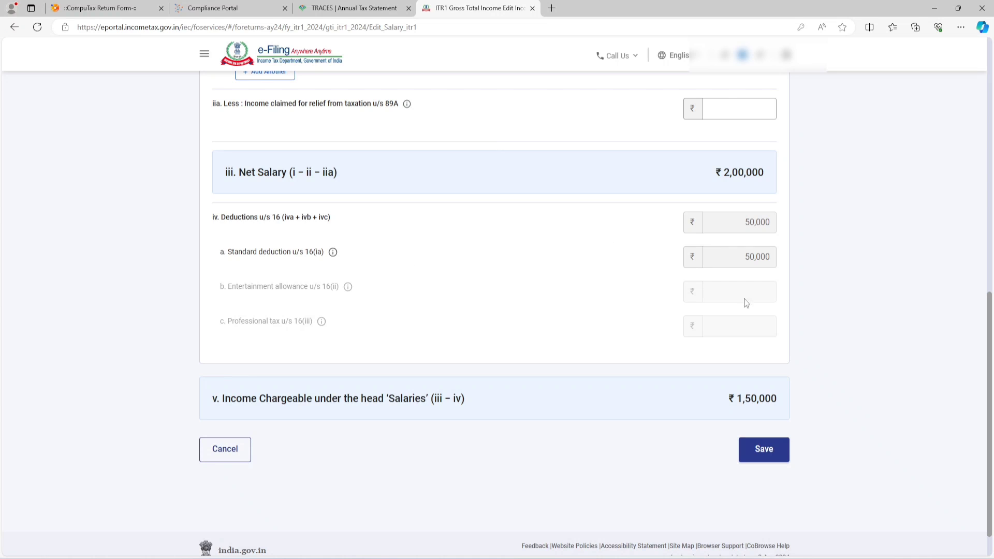
click(764, 450)
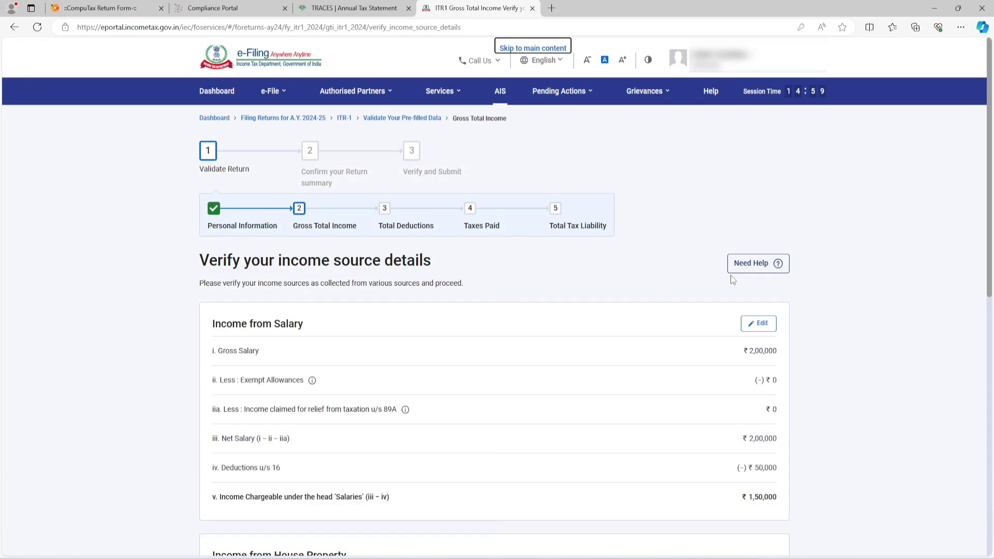
Step: Open the breakup details of Income from House Property to add a house property
scroll(648, 300, down, 6)
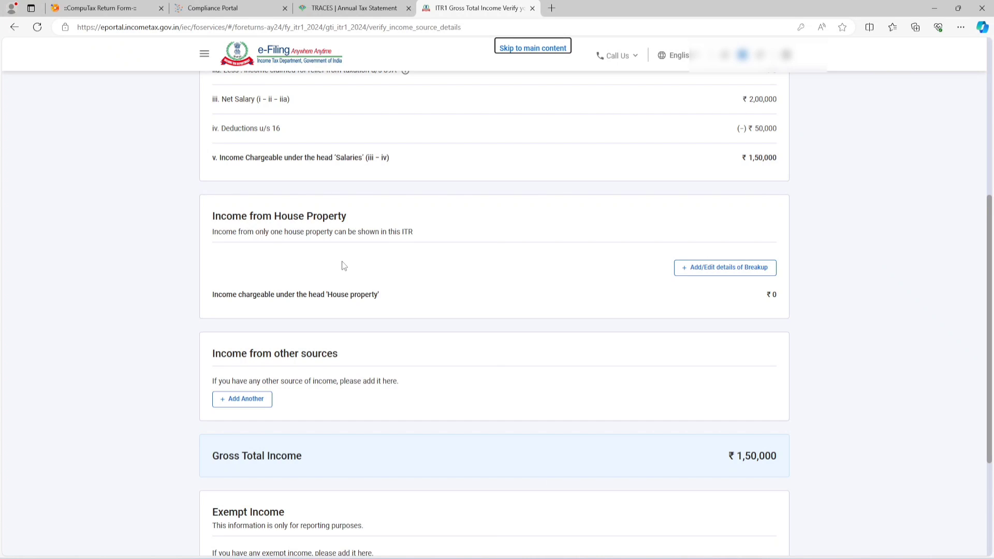
drag(212, 216, 347, 217)
click(710, 268)
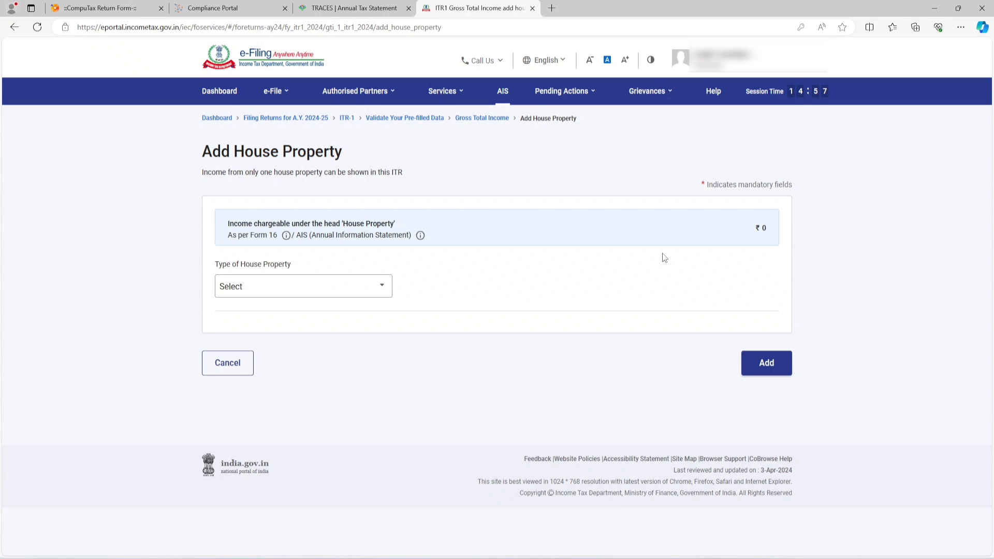
Step: Choose Self Occupied as the type of house property and check the field for interest payable on borrowed capital
click(344, 291)
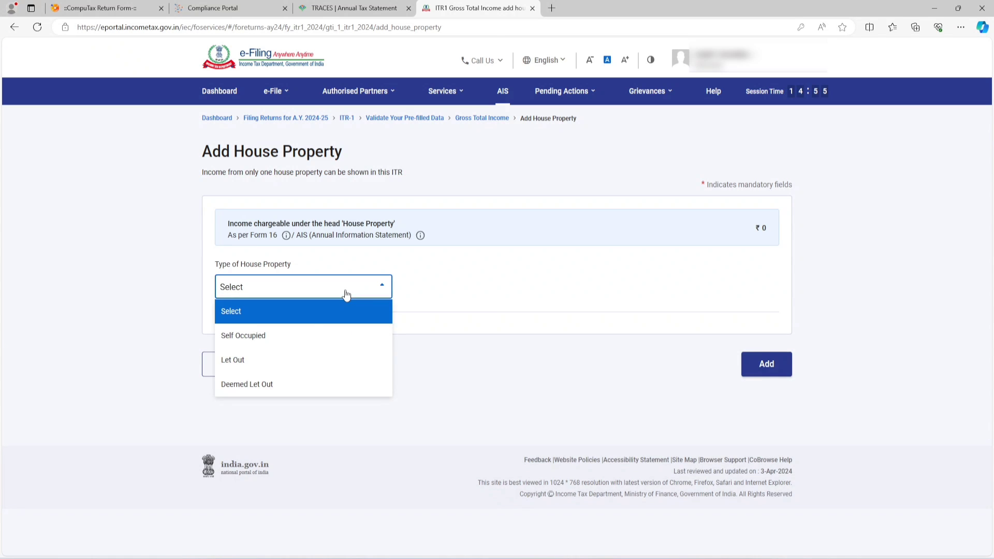
click(278, 339)
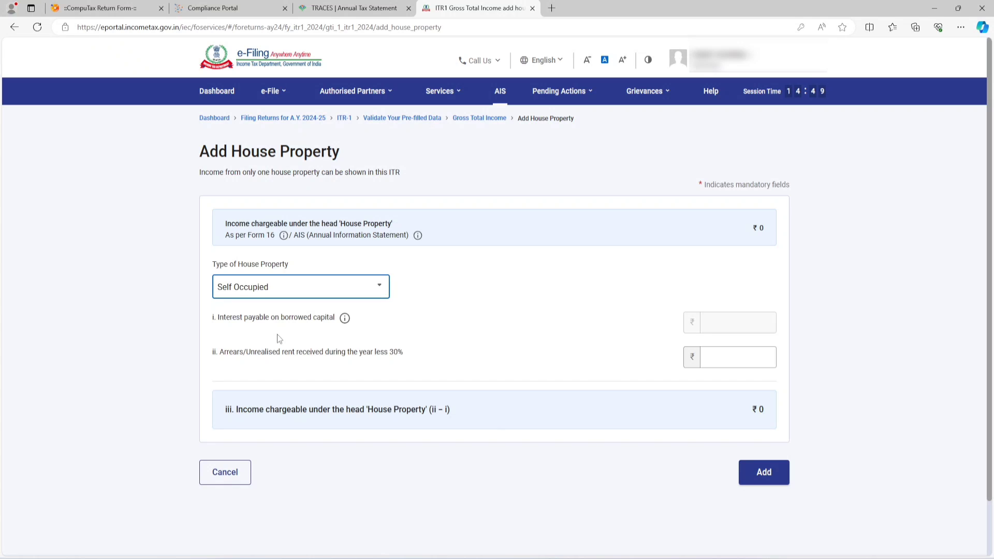
drag(217, 317, 341, 323)
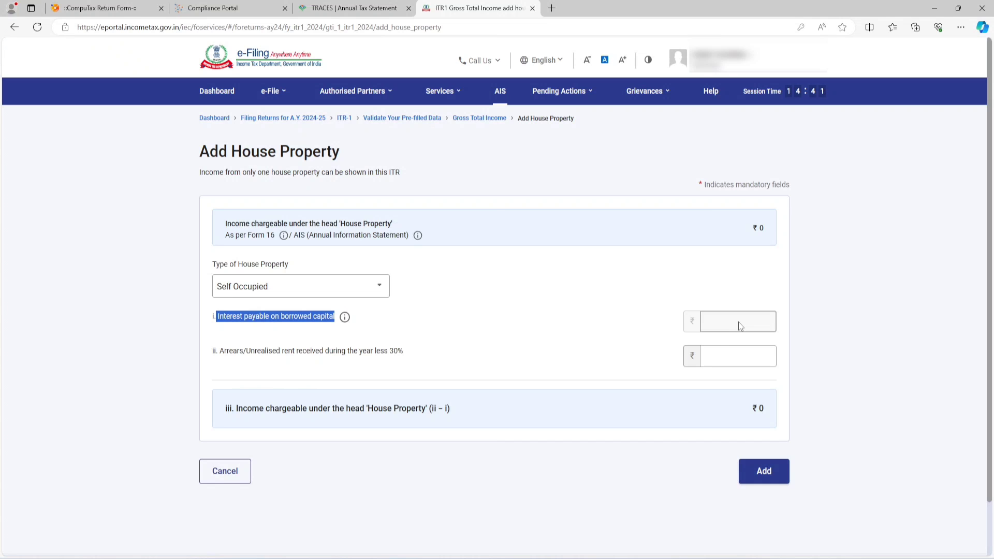
Step: Set the type of house property to Let Out with a gross rent of 1,00,000 and add it to the return
click(347, 291)
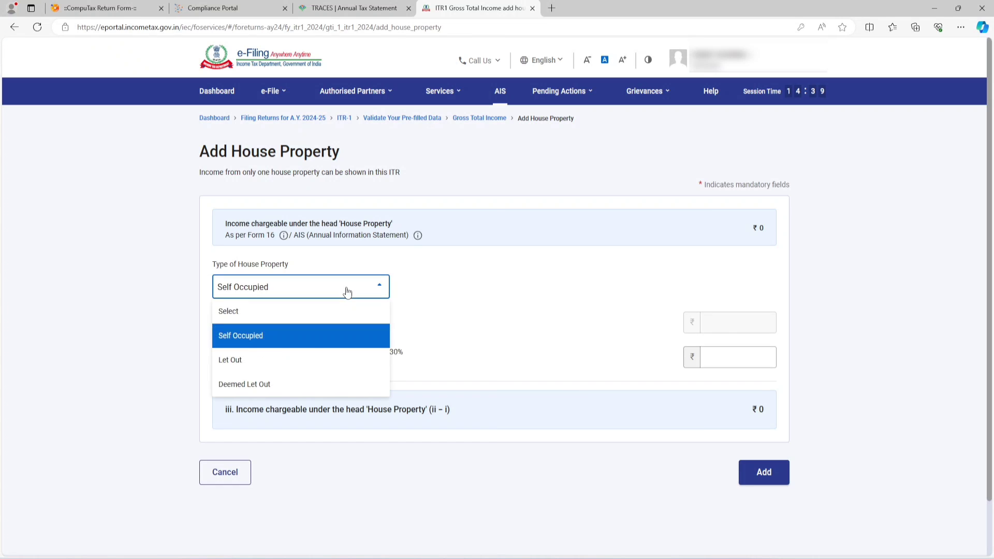
click(256, 361)
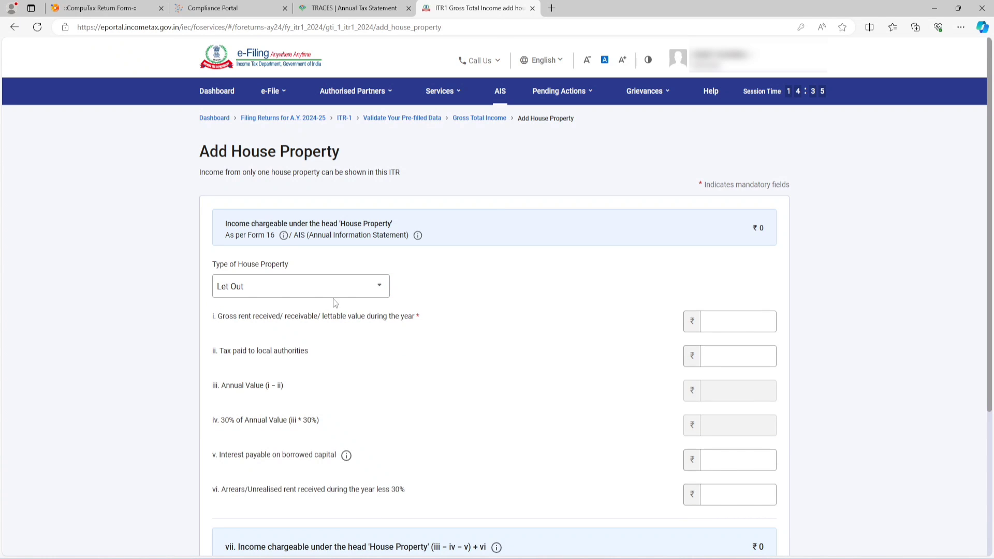
click(723, 316)
text(100000)
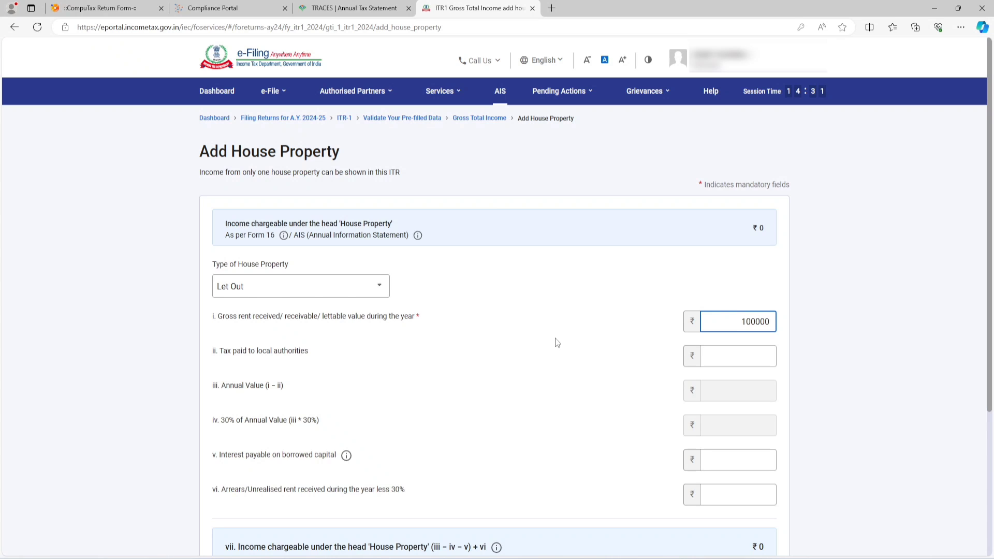
click(556, 317)
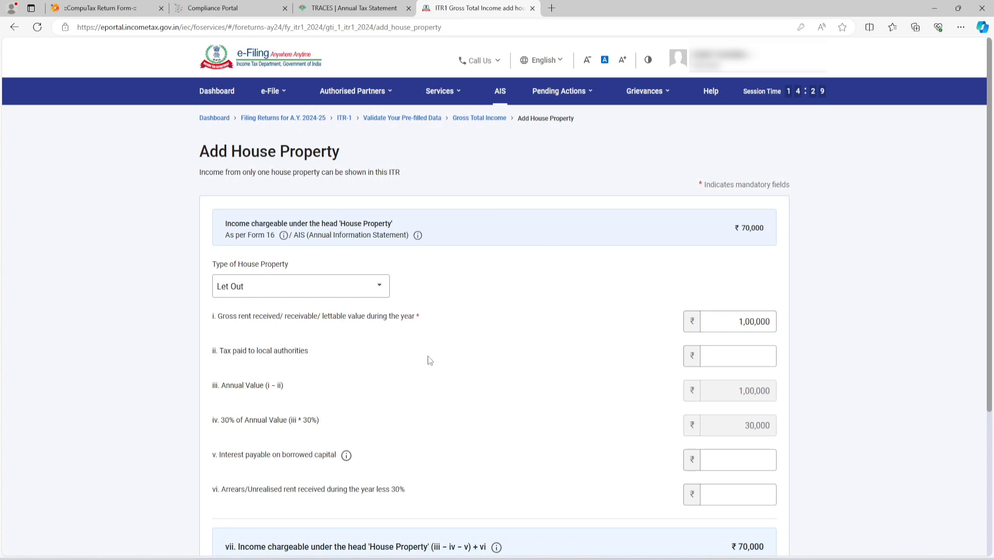
drag(222, 425, 300, 424)
scroll(704, 392, down, 3)
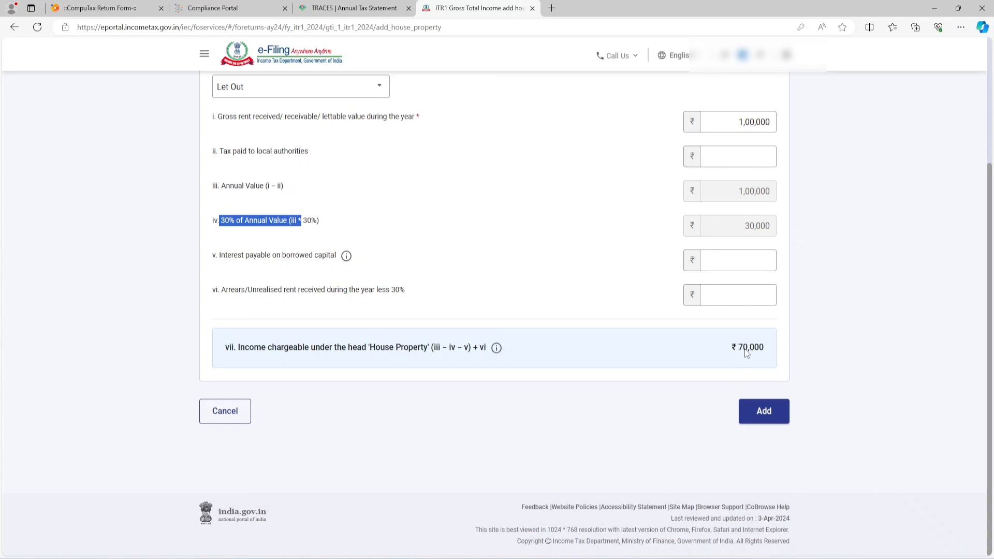
click(761, 411)
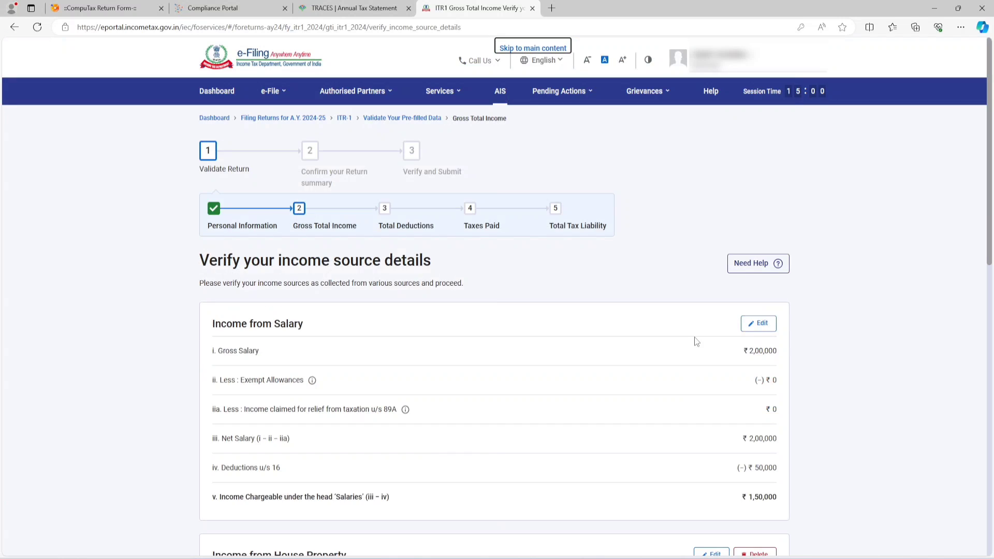
Step: Review the income from house property and start adding income from other sources, reading the savings bank interest question
scroll(696, 341, down, 10)
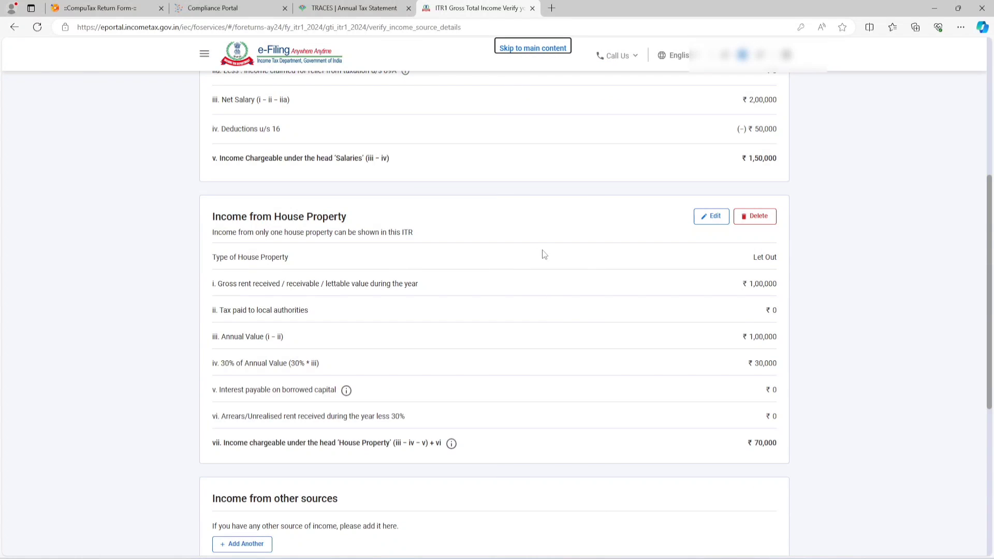
scroll(534, 238, down, 2)
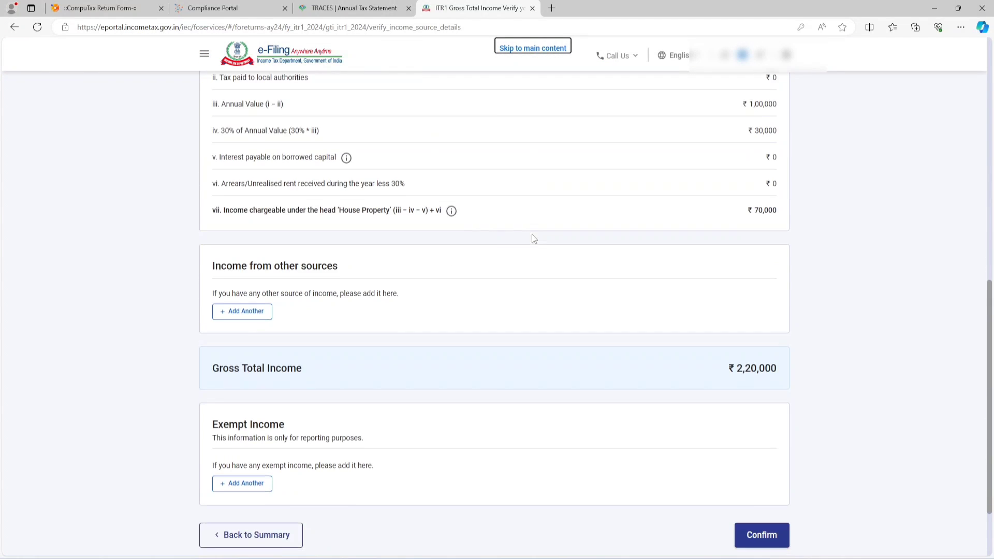
drag(338, 266, 215, 269)
click(209, 269)
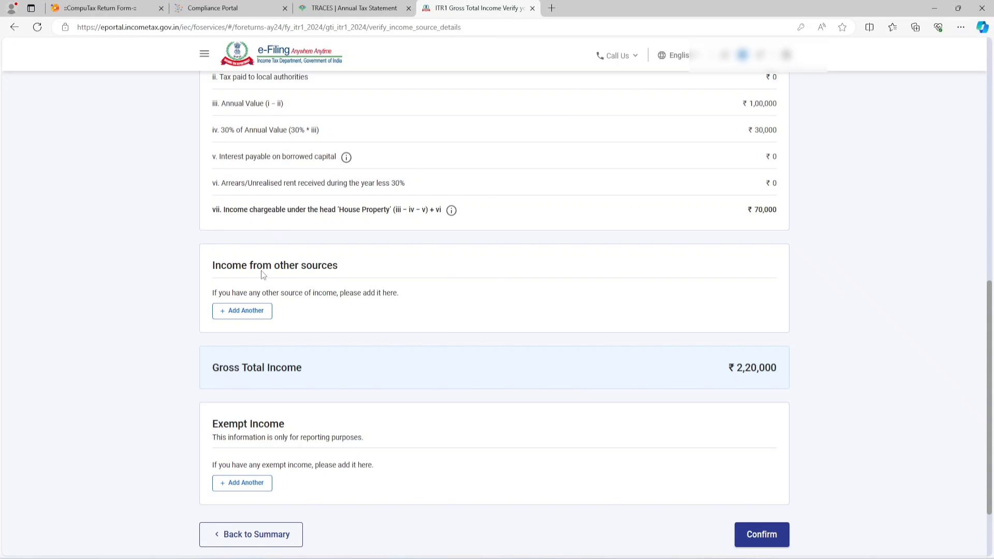
click(241, 312)
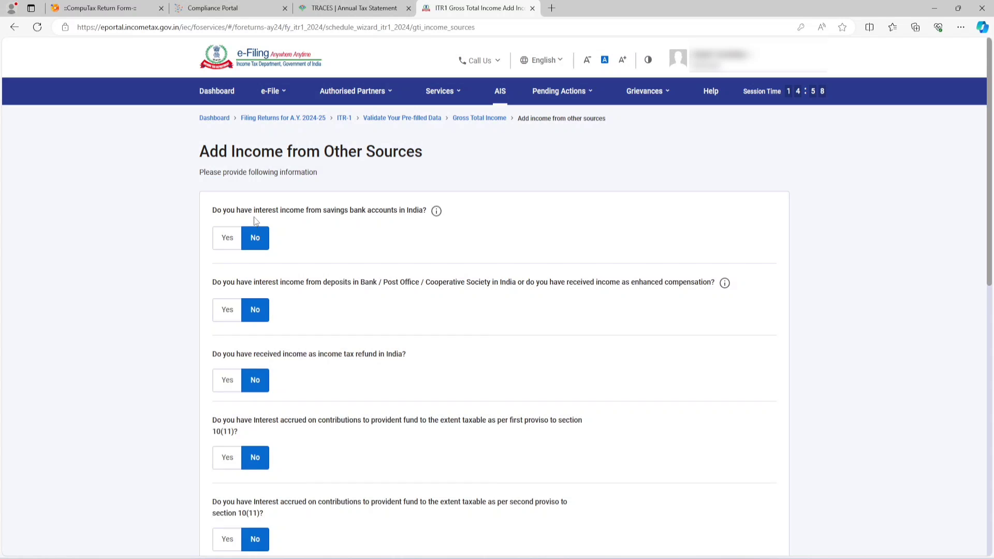
drag(254, 210, 414, 217)
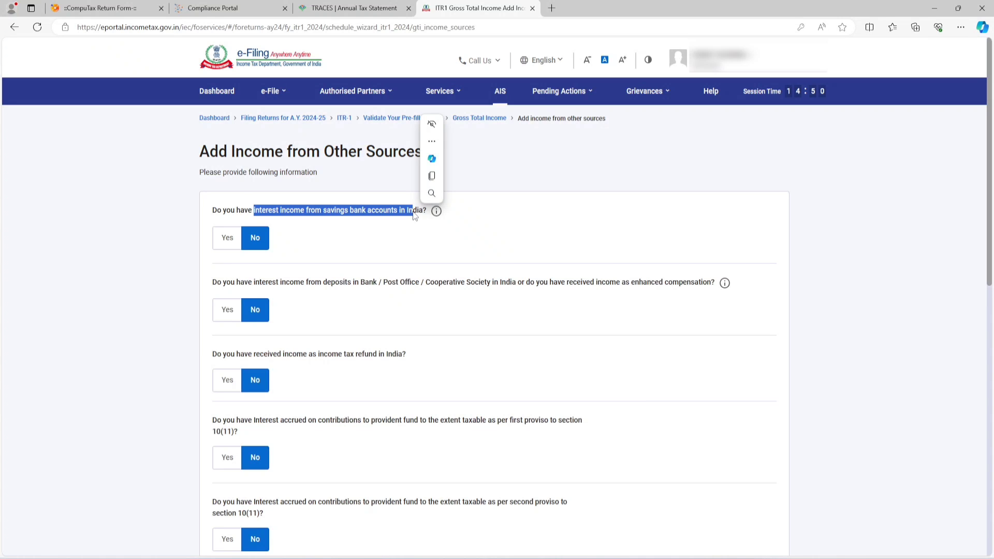
Step: Switch to the Compliance Portal, check the Annual Information Statement and Taxpayer Information Summary for interest income, and return to the ITR-1 form
click(212, 7)
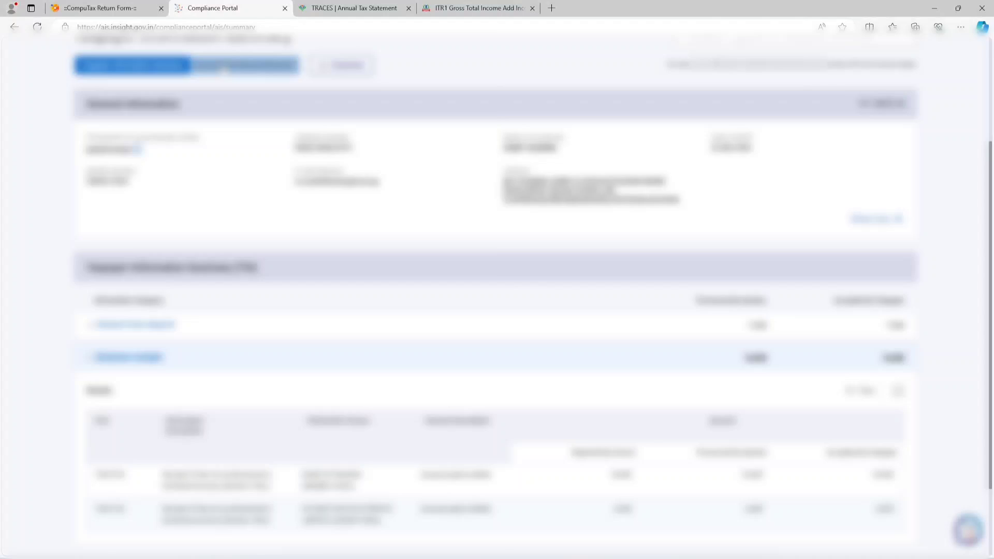
click(244, 65)
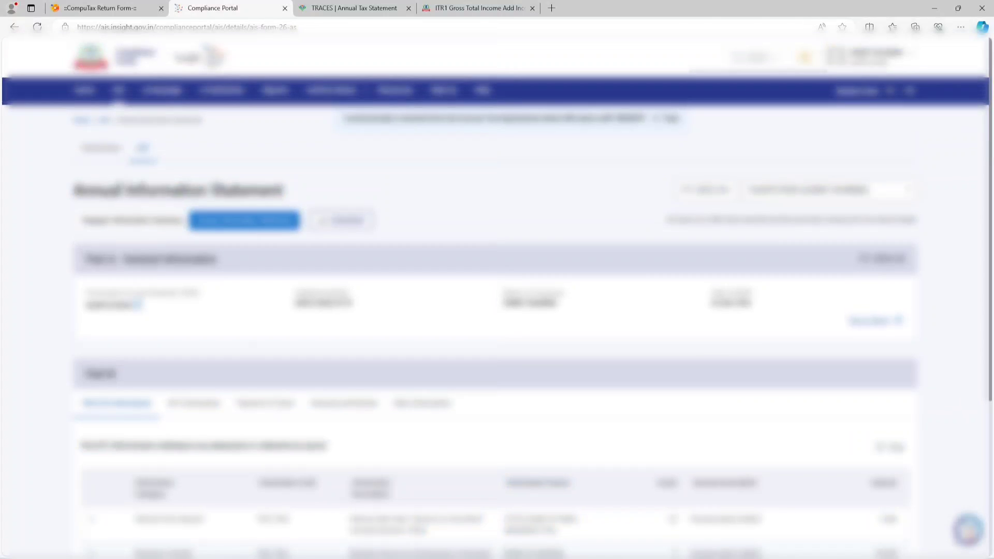
click(122, 221)
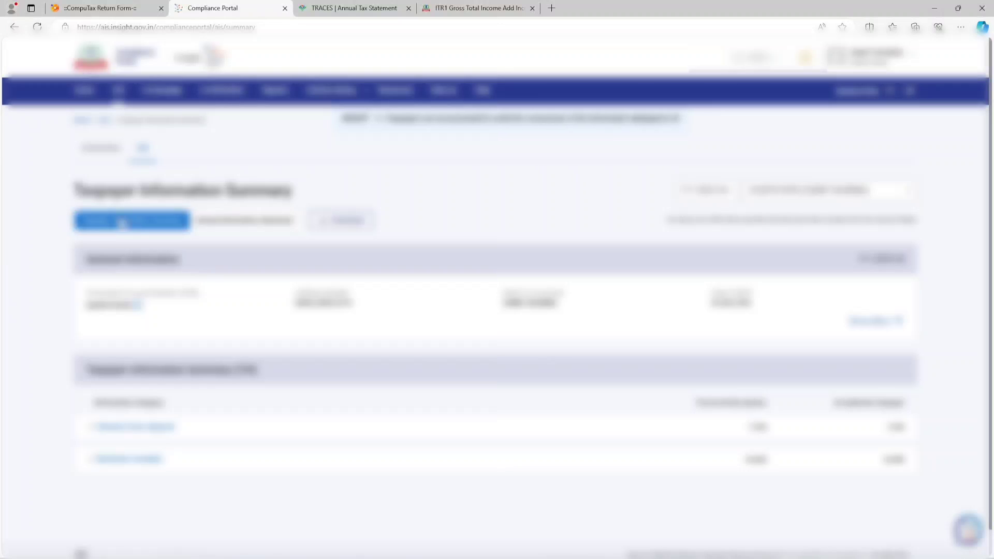
click(480, 8)
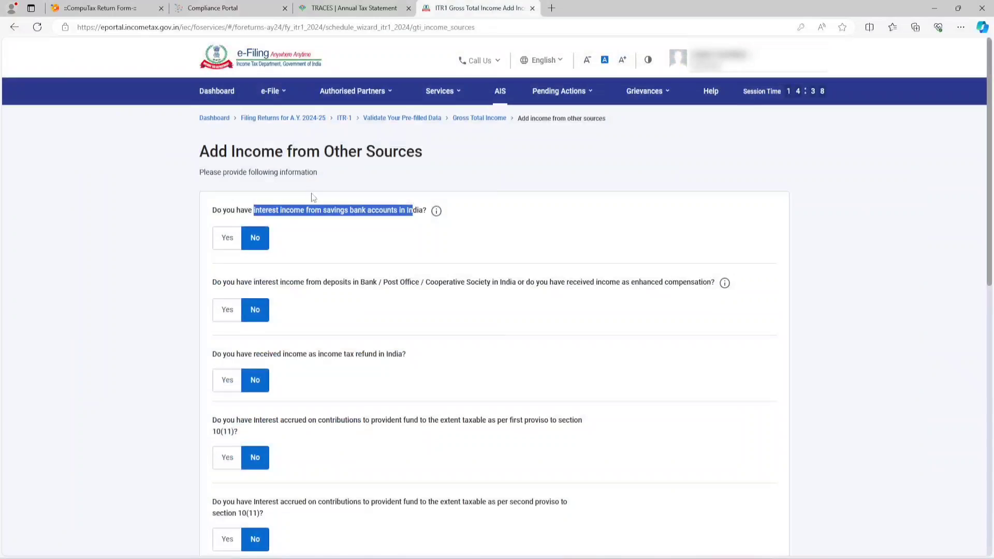
Step: Answer Yes to interest income from savings bank accounts in India and enter 5,000 as the amount
click(233, 242)
click(267, 266)
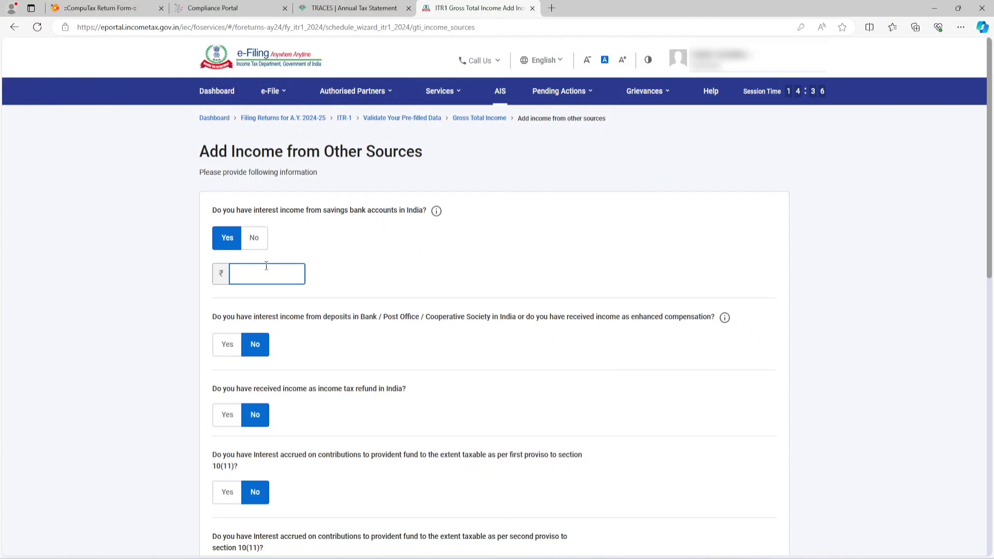
text(5000)
click(369, 290)
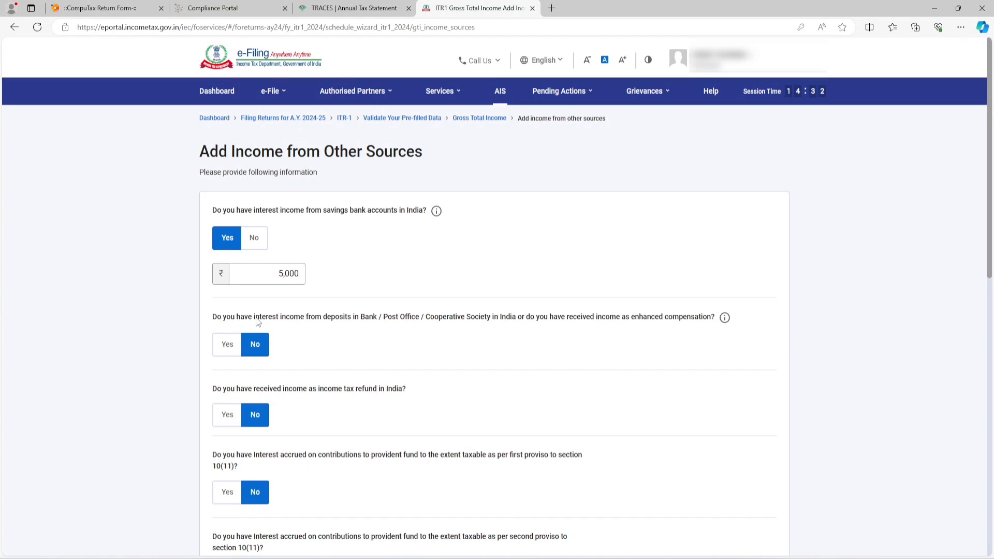
Step: Answer Yes to interest income from deposits, check the deposit interest in the Compliance Portal's Taxpayer Information Summary, and enter 7,346 as the amount
drag(256, 317, 373, 318)
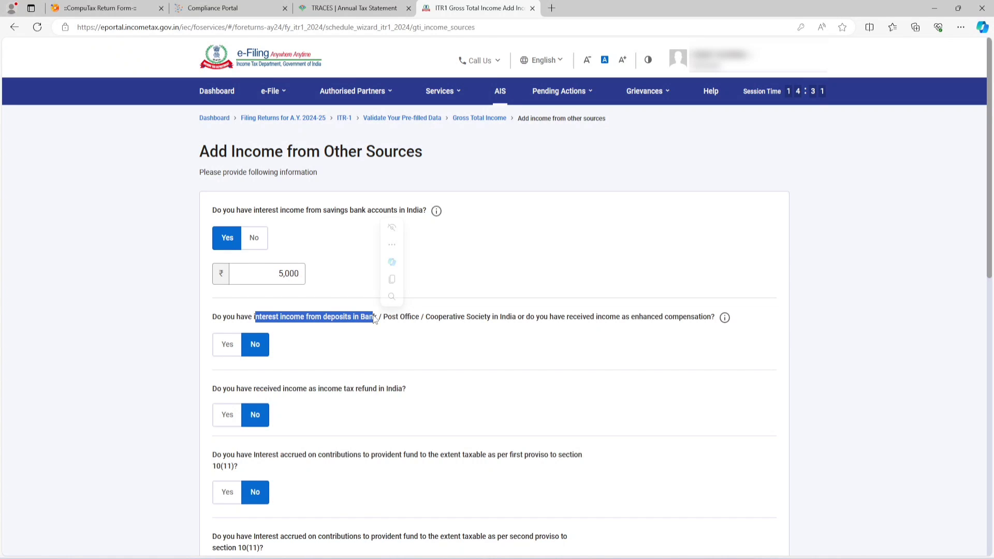
click(509, 284)
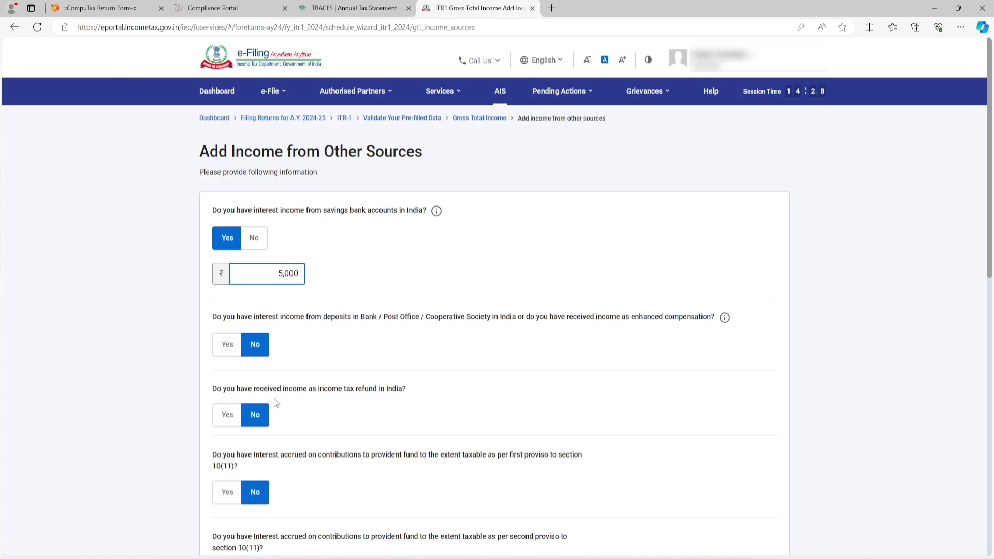
click(227, 349)
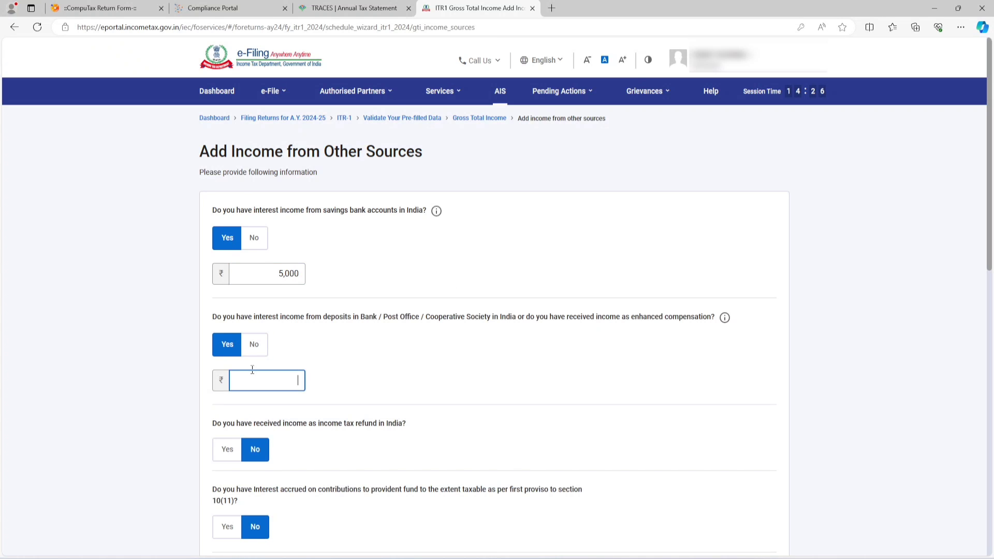
click(233, 7)
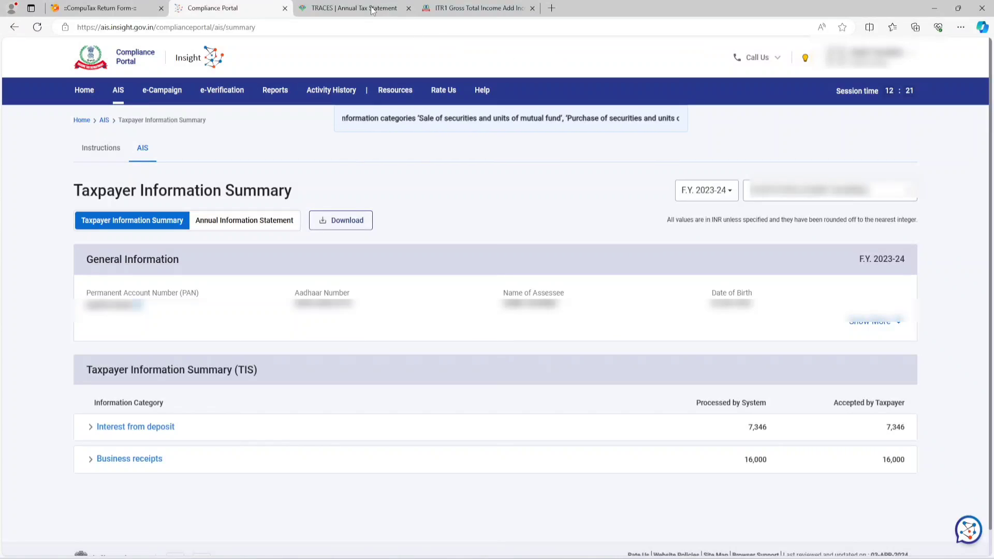
click(478, 8)
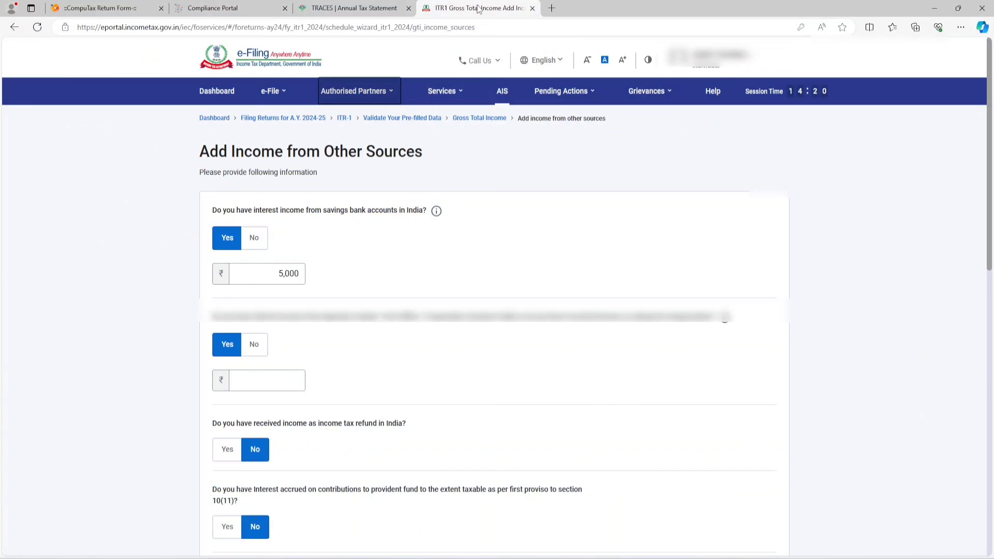
click(259, 379)
text(7346)
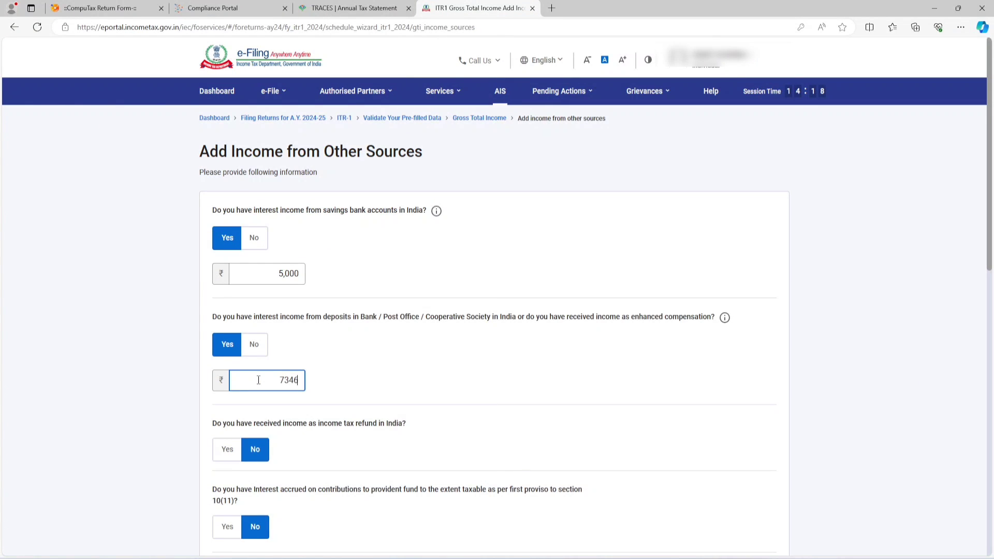
Step: Answer Yes to Any other income, consult the Taxpayer Information Summary for business receipts, and enter 4,70,000 as the amount
scroll(463, 362, down, 3)
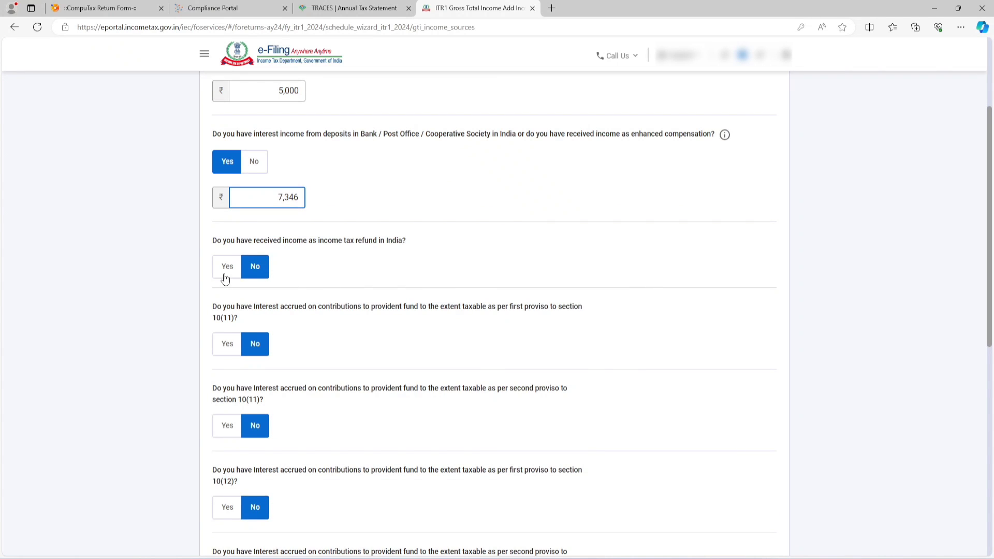
scroll(305, 258, down, 3)
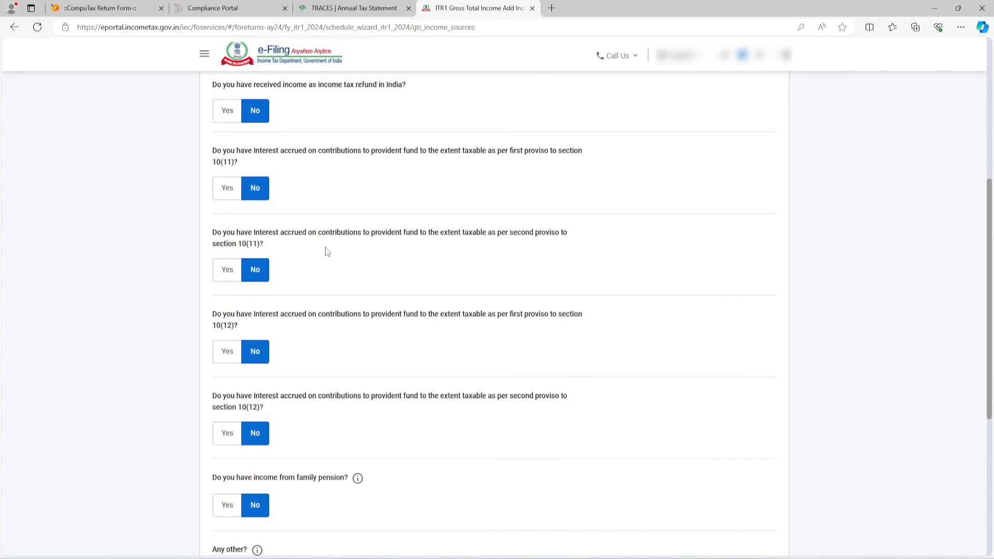
scroll(325, 249, down, 5)
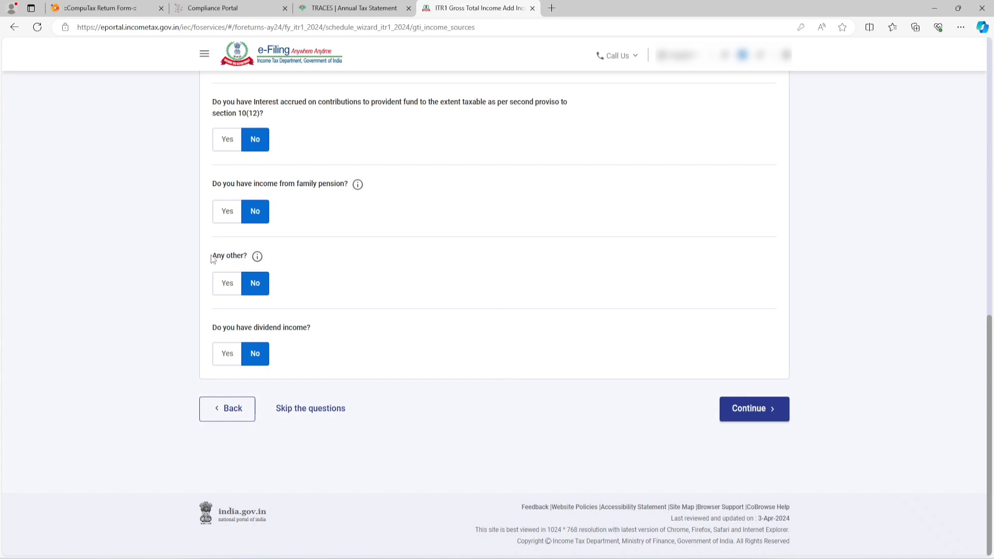
drag(212, 257, 253, 260)
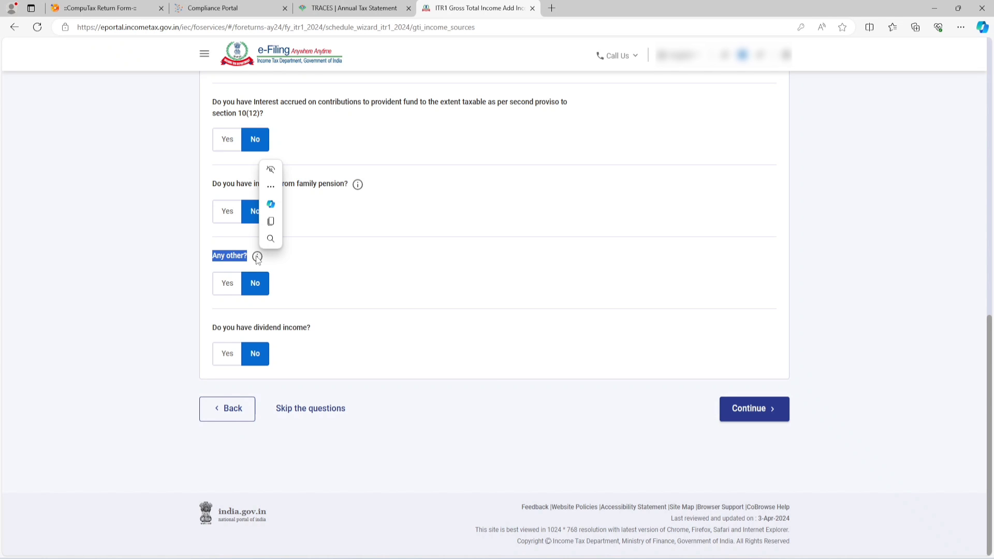
click(226, 283)
click(244, 317)
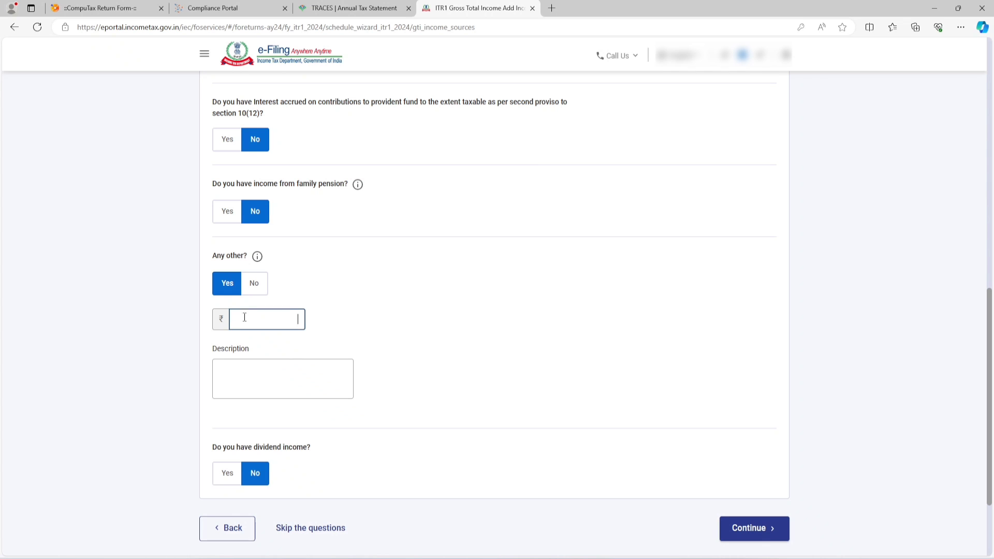
click(213, 8)
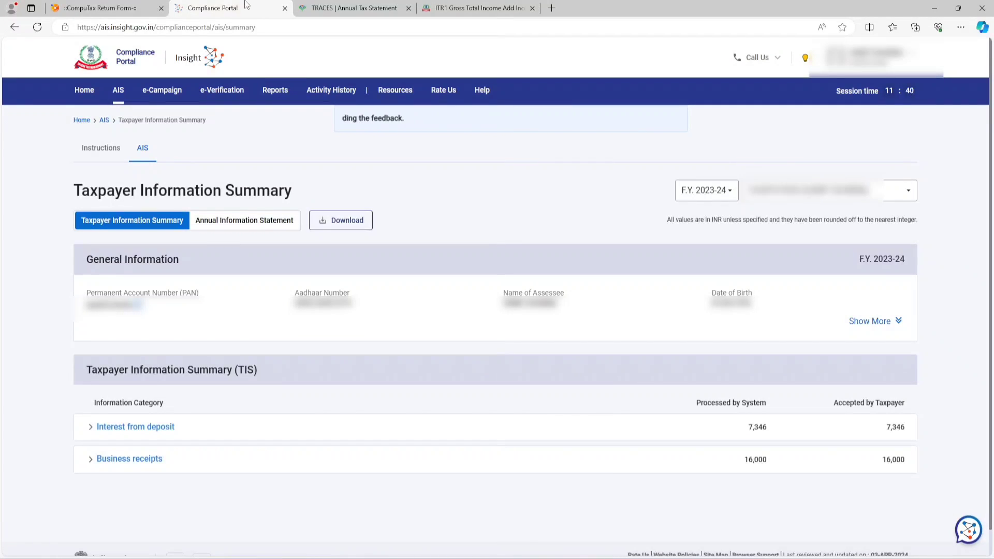
click(462, 8)
click(259, 317)
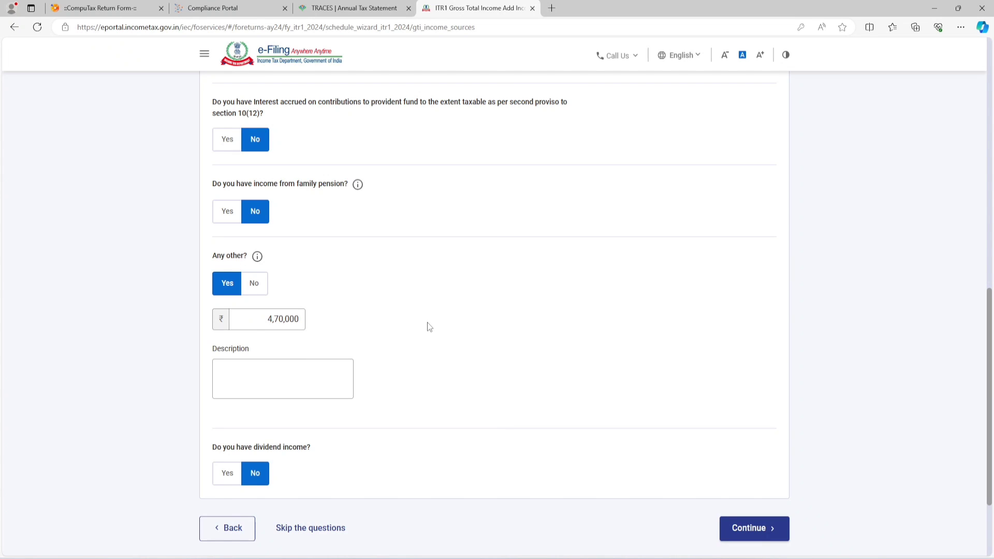
Step: Describe the other income as "job work income (freelancing income)" and continue to the income verification page
click(253, 382)
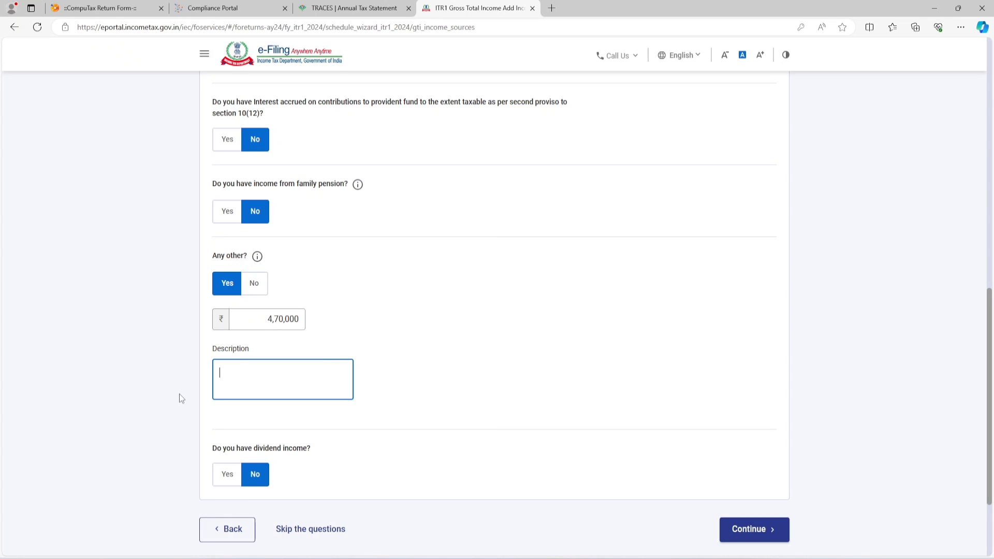
text(job work income (freel)
key(BackSpace)
text(lancing)
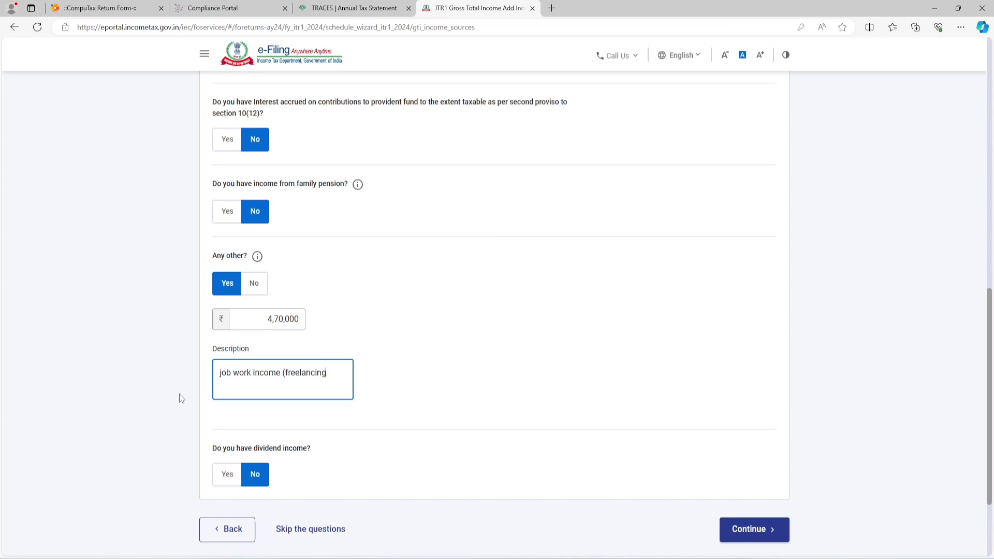
text( income))
click(748, 529)
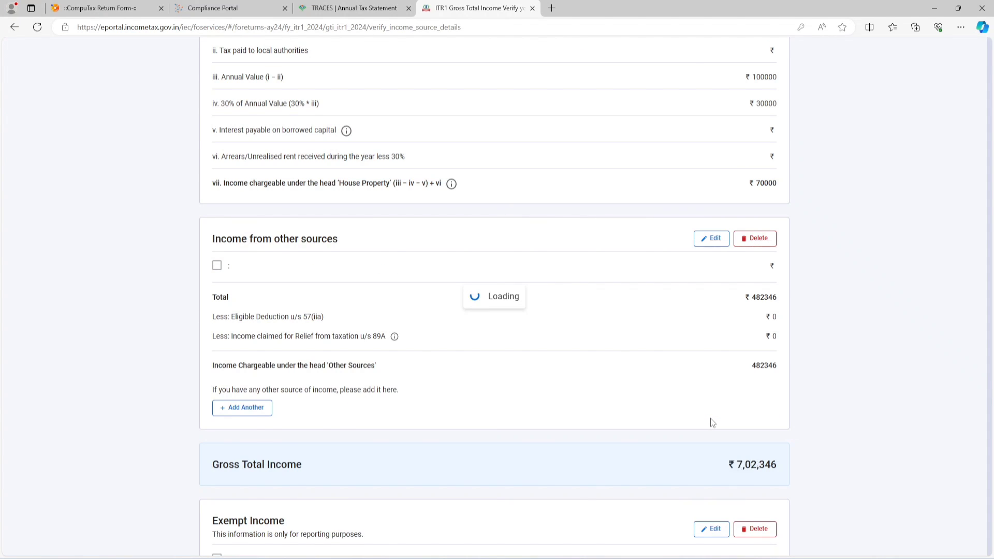
Step: Review the income sources, revise the job work income to 4,66,000, and confirm the gross total income
scroll(712, 423, down, 12)
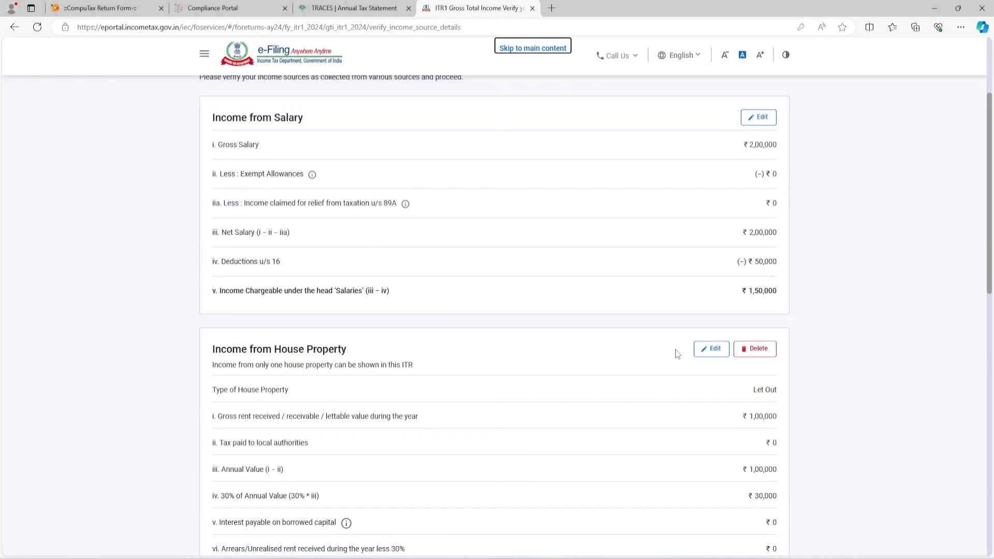
scroll(677, 352, down, 1)
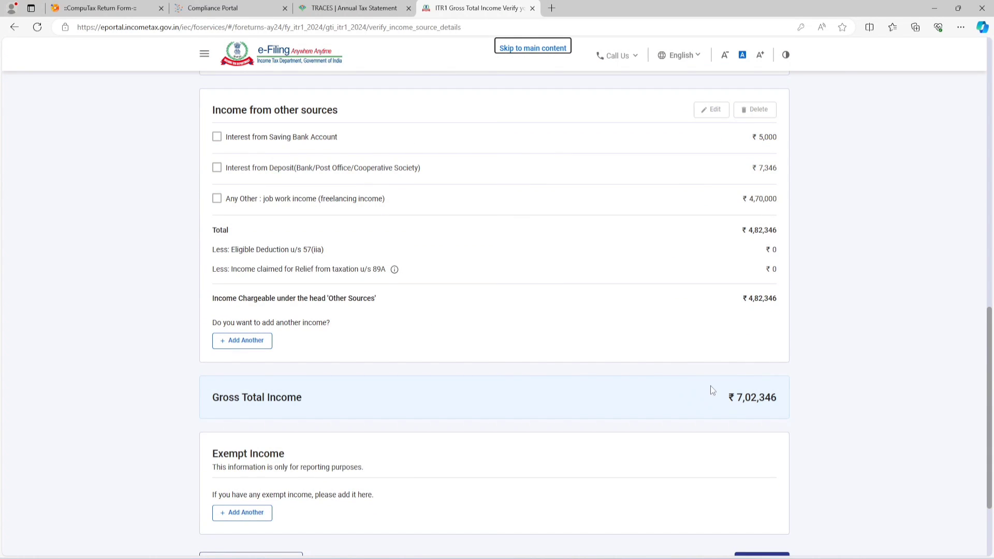
click(734, 399)
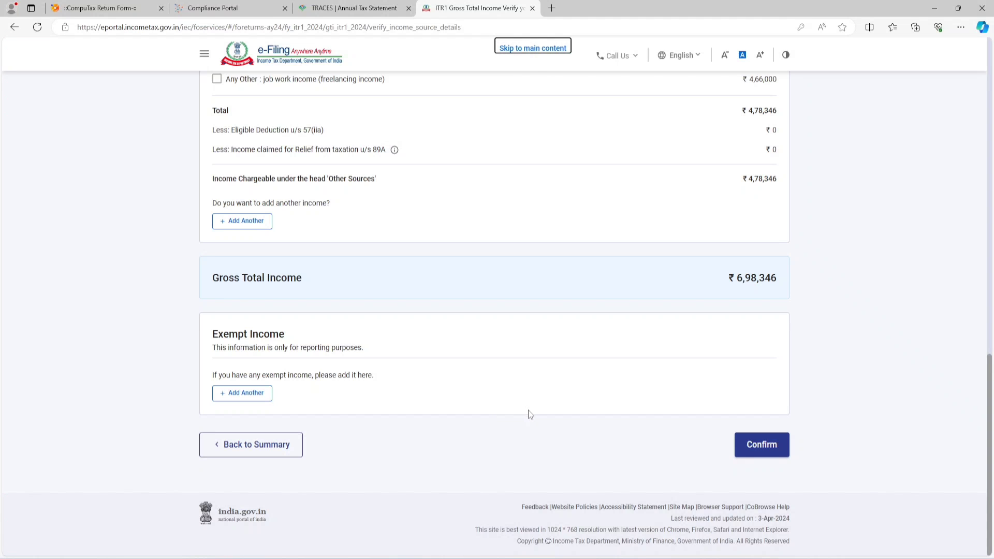
click(754, 444)
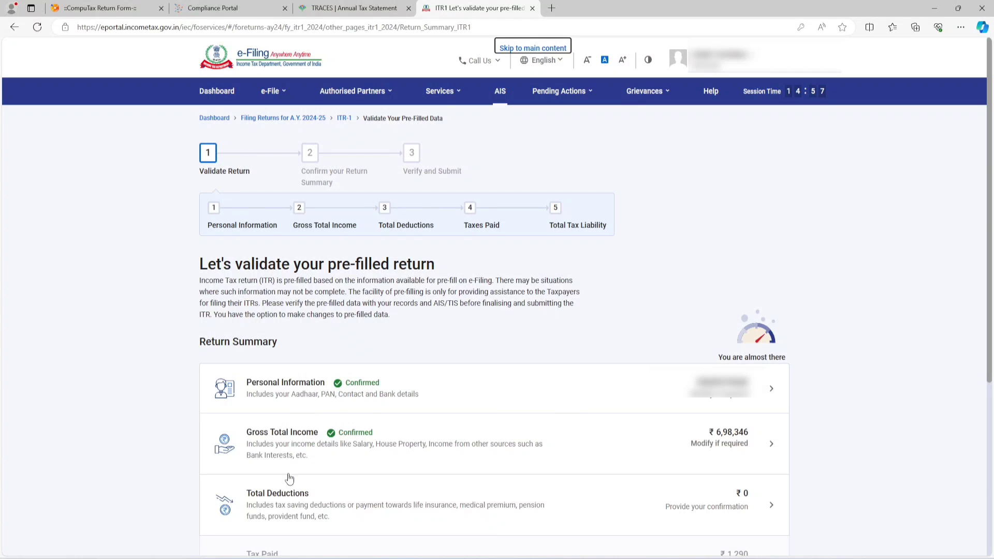
Step: Open Total Deductions, leave the 80CCD(2) question unanswered, review the available deductions, and confirm without claiming any
click(267, 514)
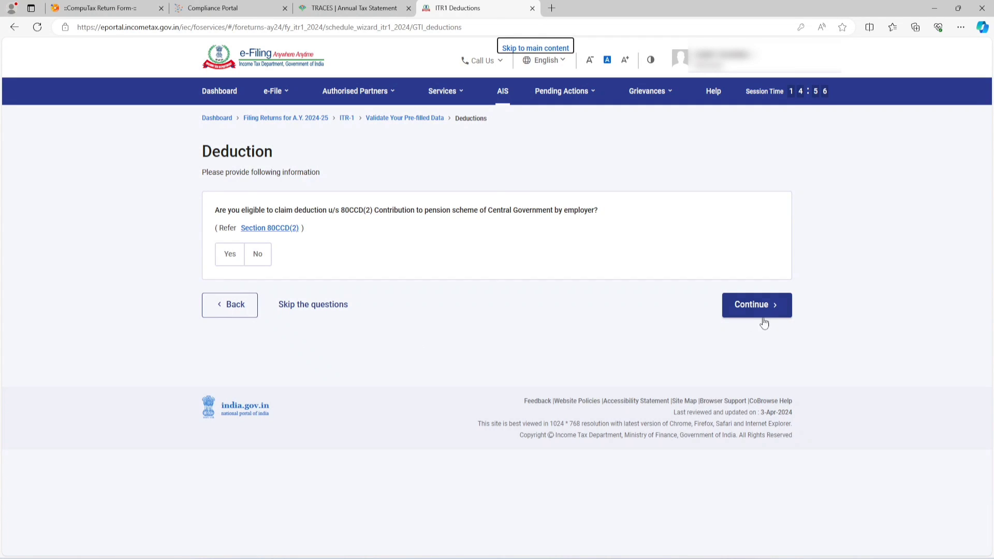
click(753, 306)
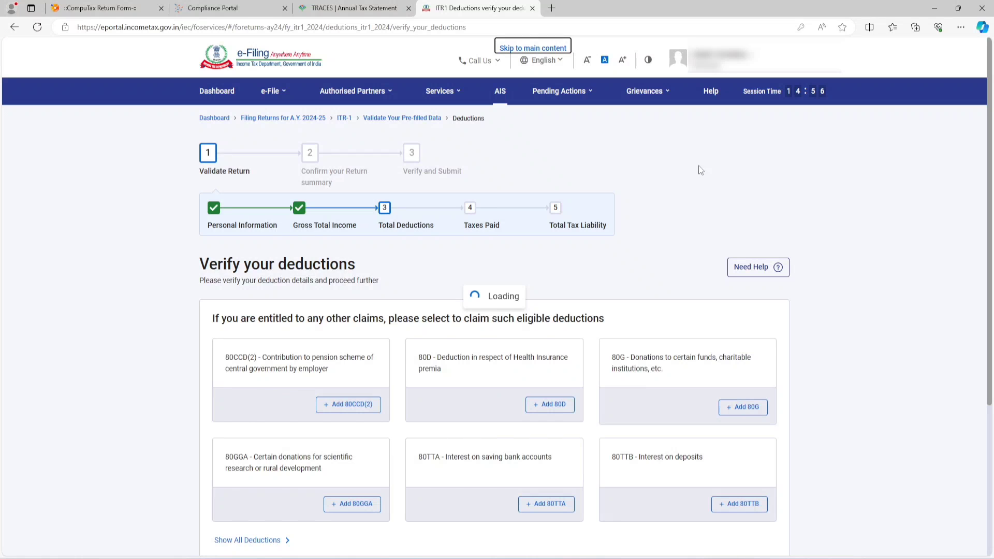
scroll(662, 259, down, 4)
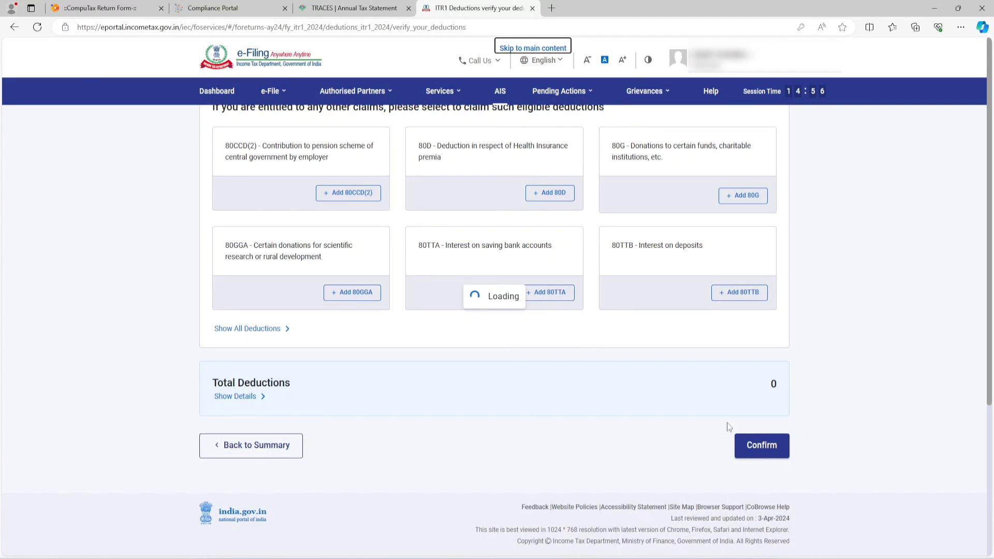
scroll(588, 348, up, 2)
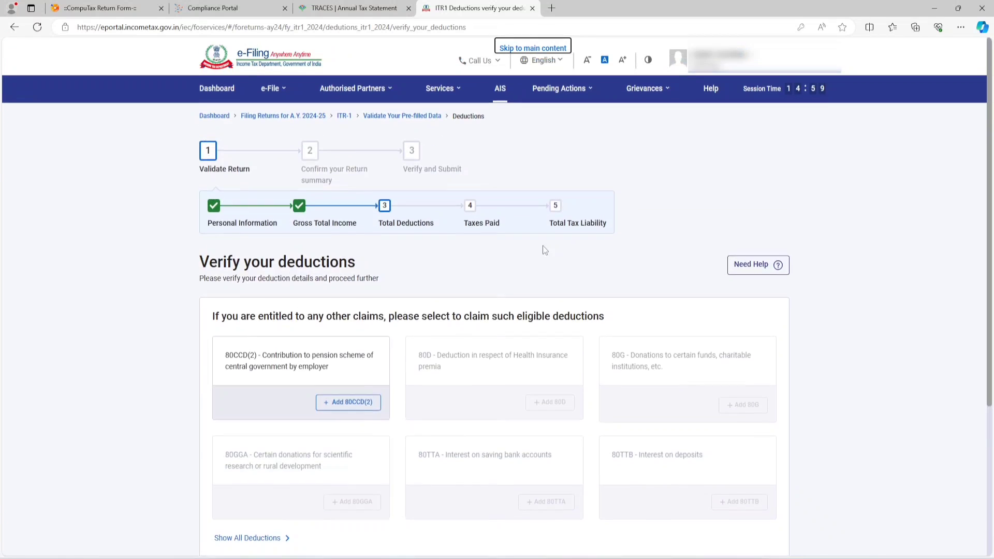
scroll(525, 349, down, 1)
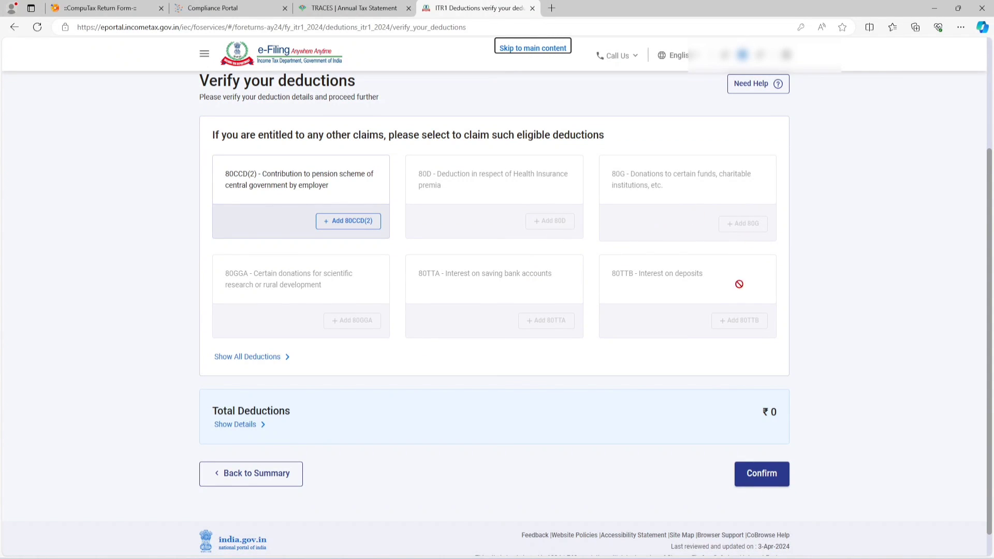
click(761, 473)
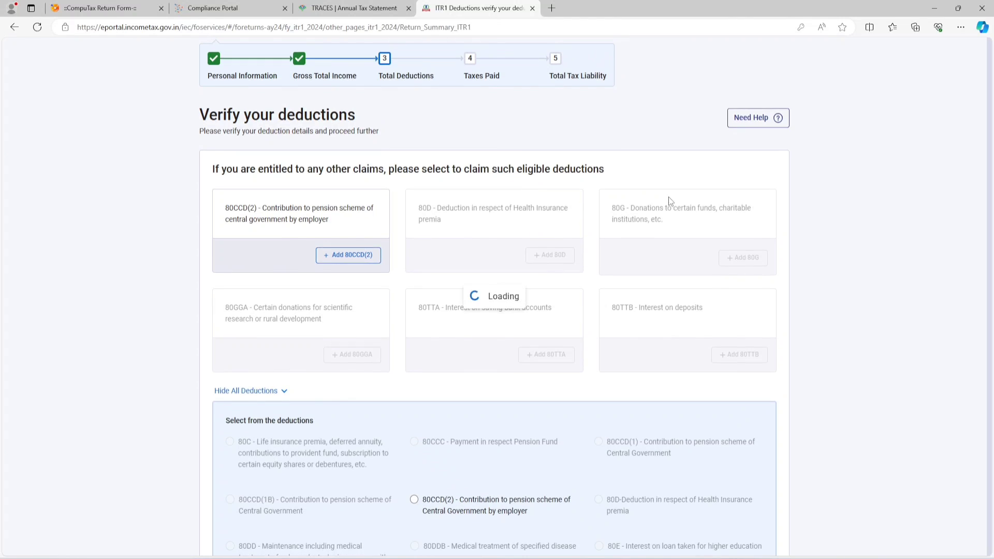
Step: Open the Tax Paid section from the return summary and review the TDS, TCS and advance tax categories
scroll(594, 261, down, 5)
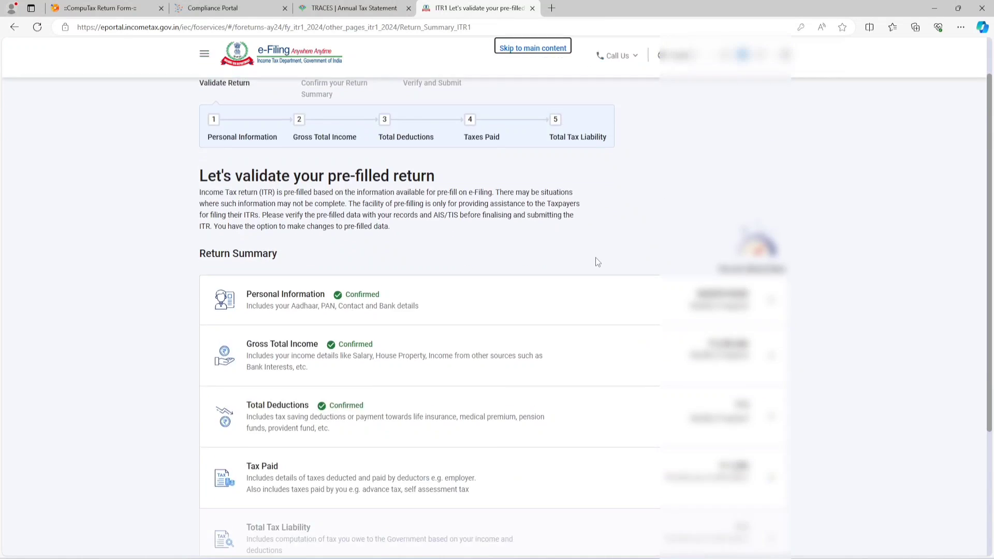
click(271, 308)
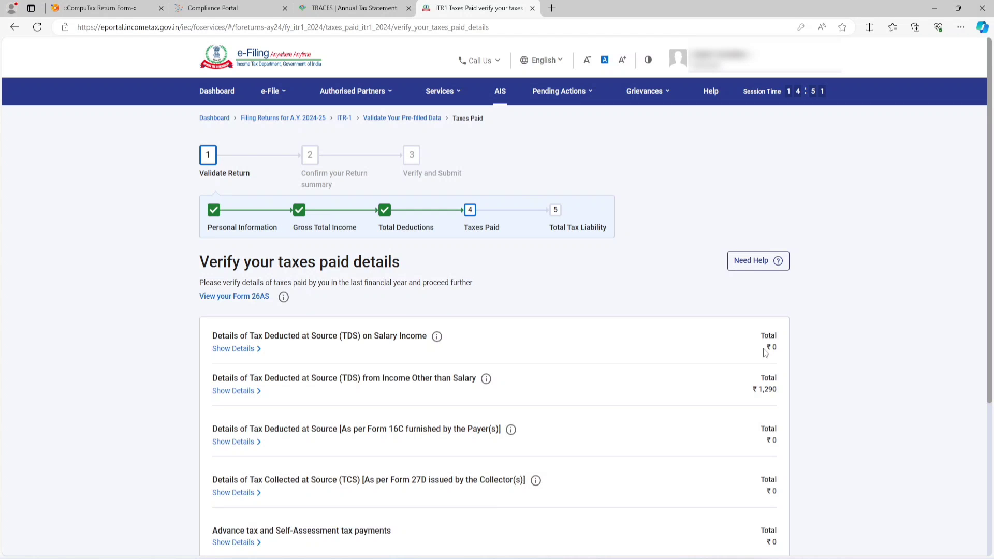
scroll(403, 237, down, 2)
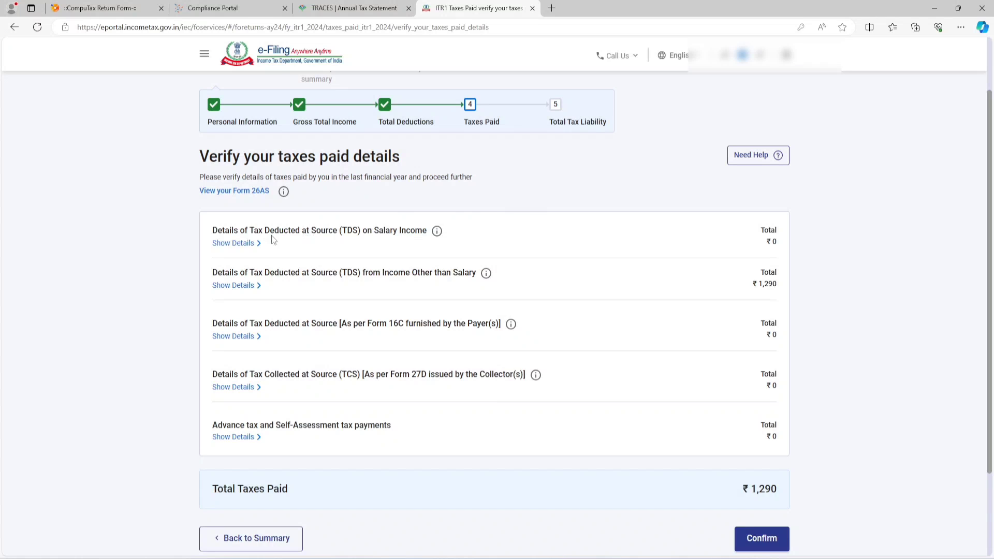
click(237, 245)
click(240, 285)
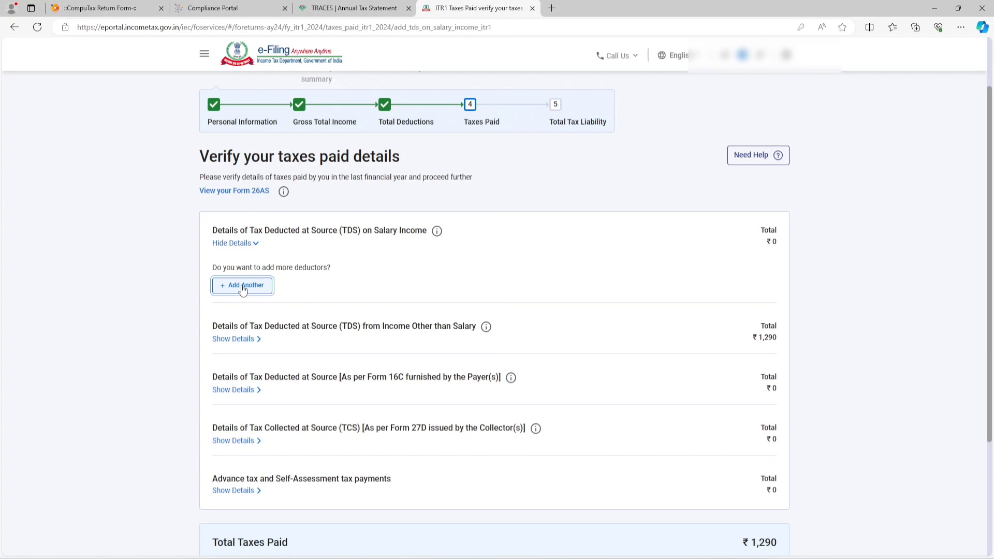
click(260, 218)
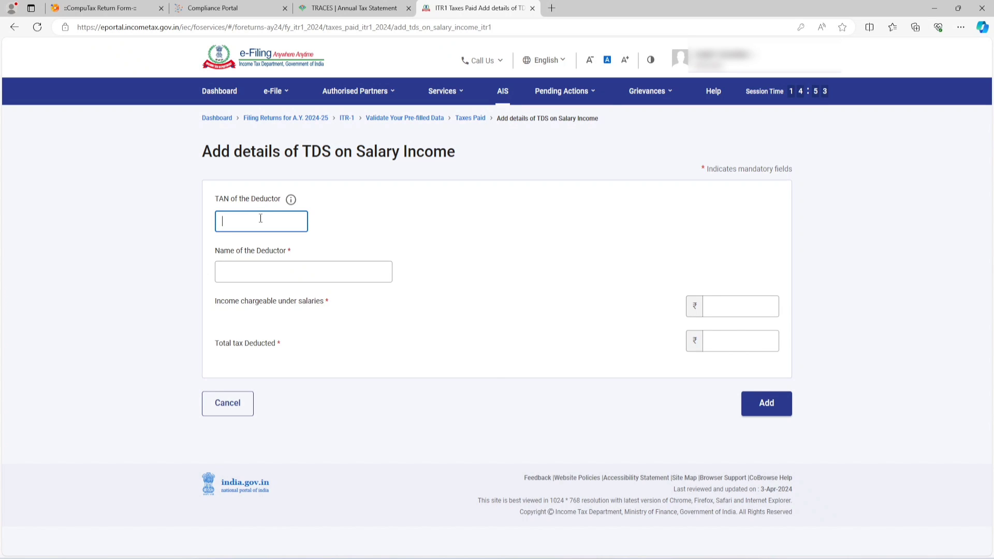
click(266, 271)
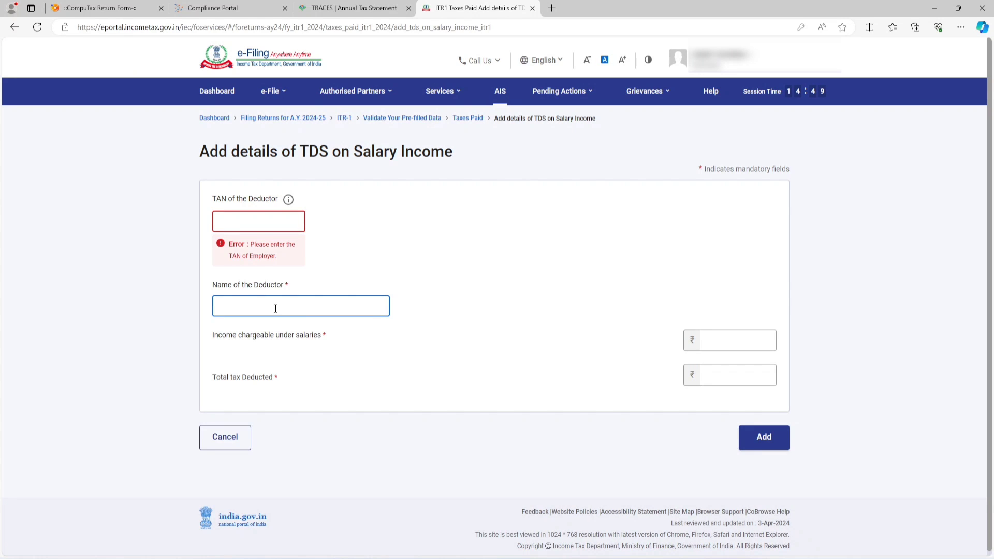
click(732, 337)
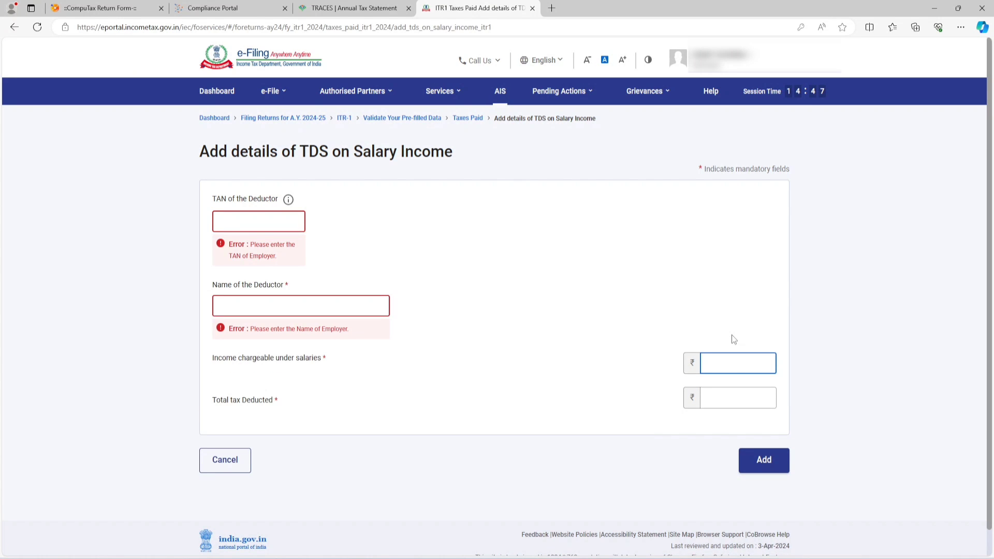
click(731, 397)
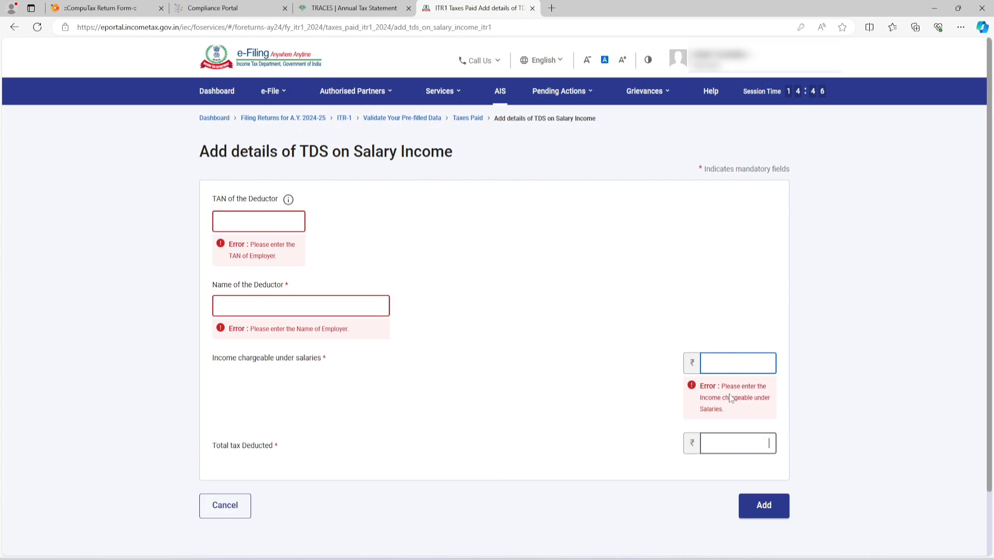
click(240, 507)
mouse_move(967, 4)
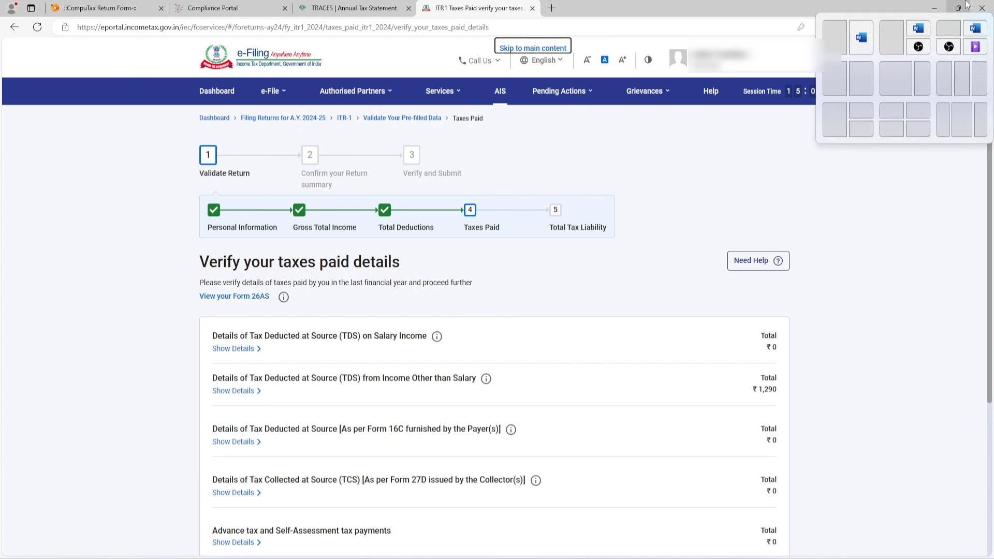
Step: Examine the deductor entries under TDS from Income Other than Salary and the TCS and advance tax sections below them
drag(329, 382, 475, 383)
click(227, 391)
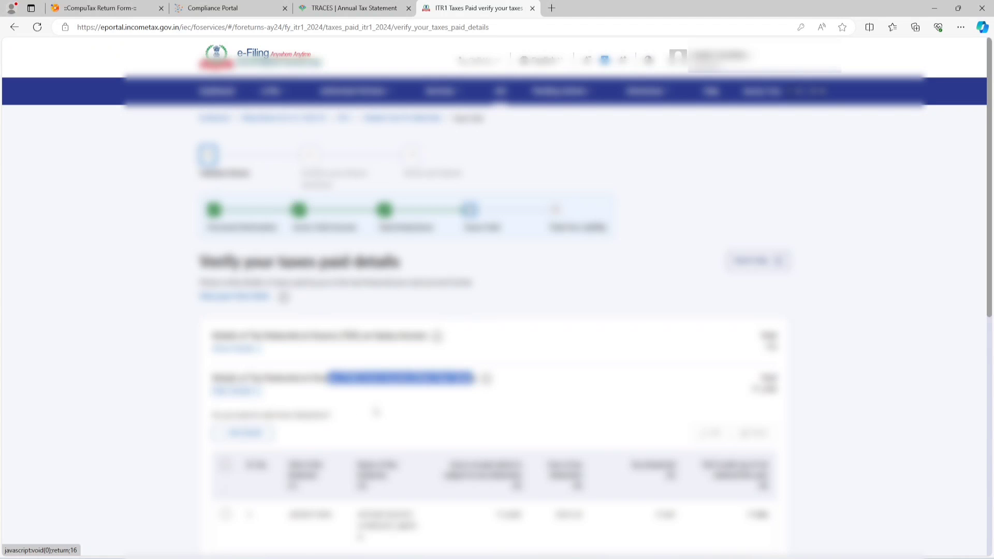
scroll(376, 412, down, 3)
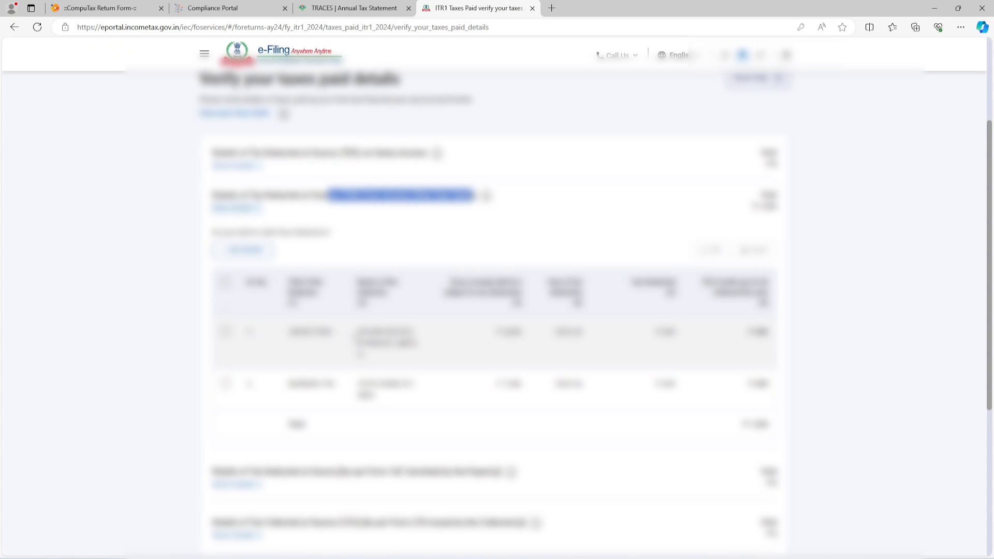
drag(357, 329, 417, 347)
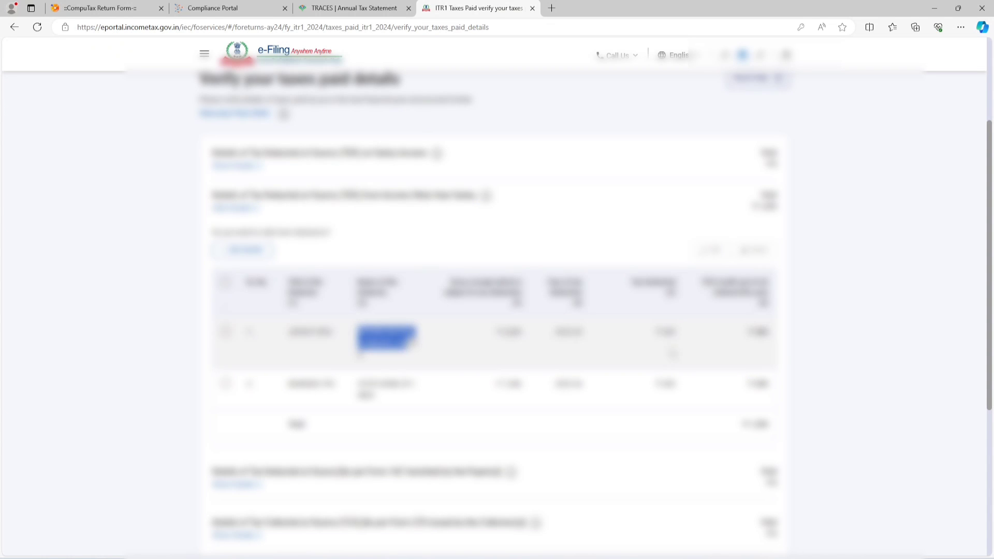
click(923, 310)
scroll(923, 310, down, 3)
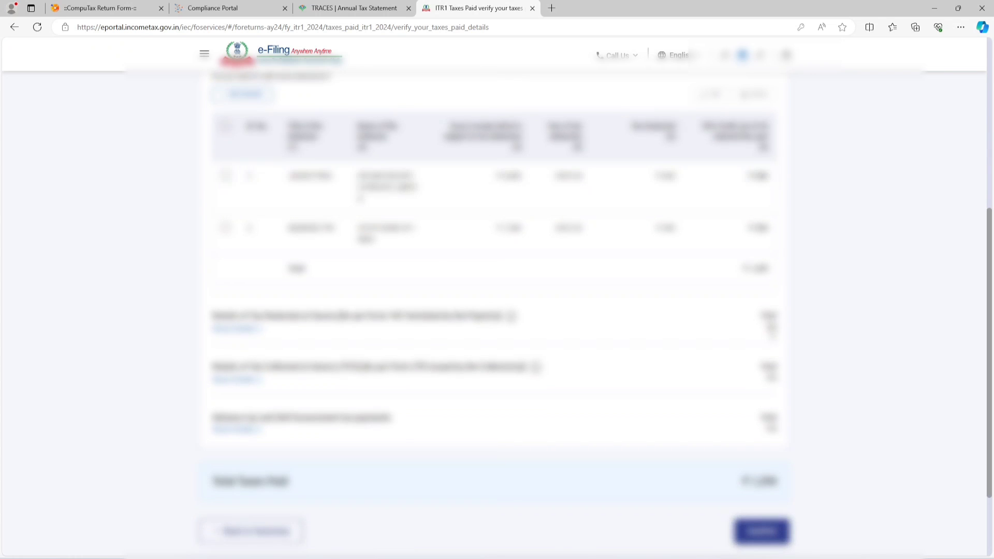
scroll(404, 248, down, 2)
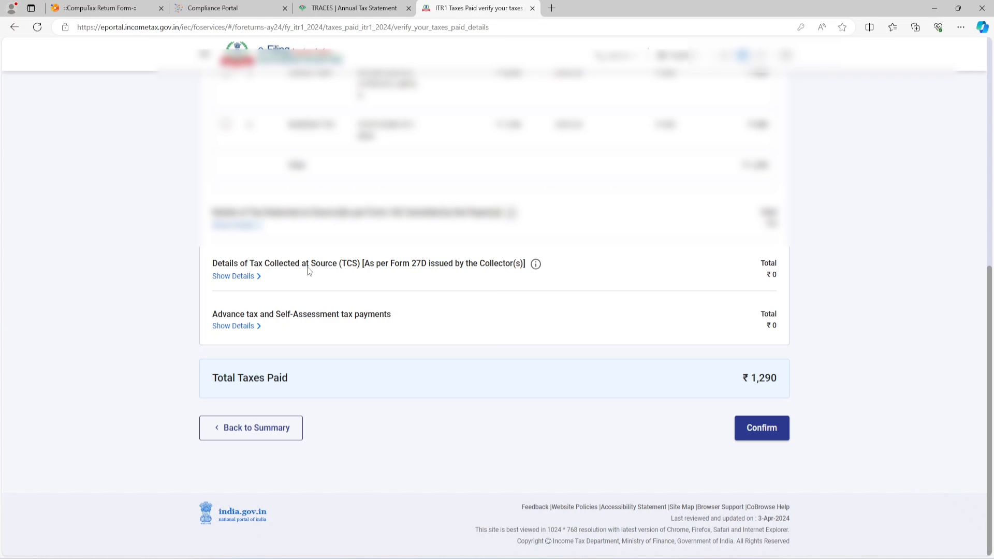
drag(279, 264, 469, 265)
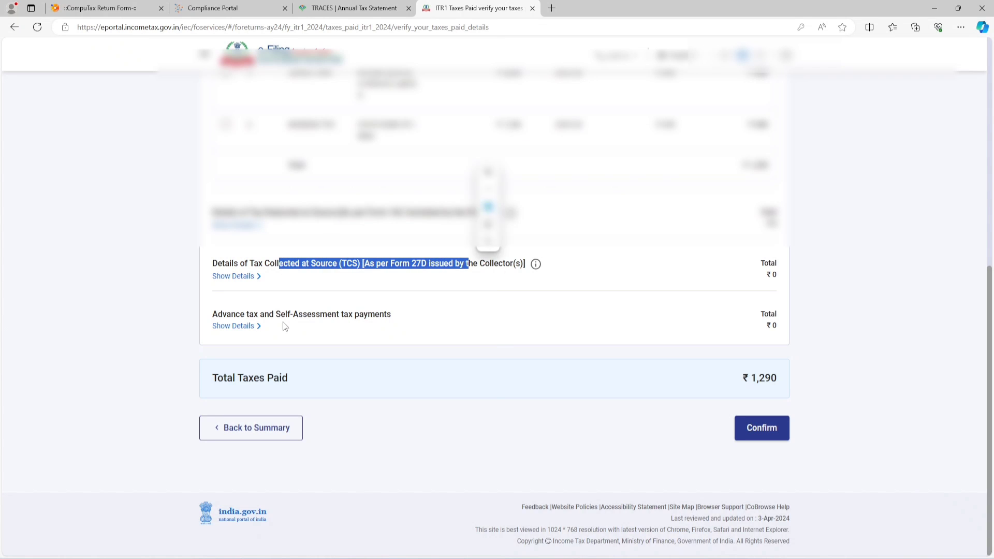
Step: Examine the entry fields for advance tax and self-assessment tax payments, and cancel without adding a payment
click(248, 332)
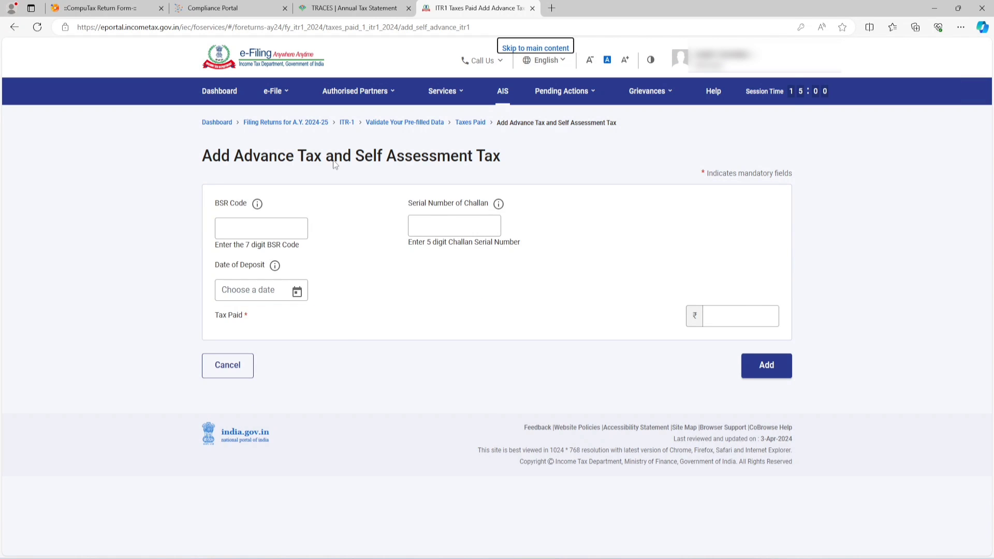
click(260, 233)
click(414, 224)
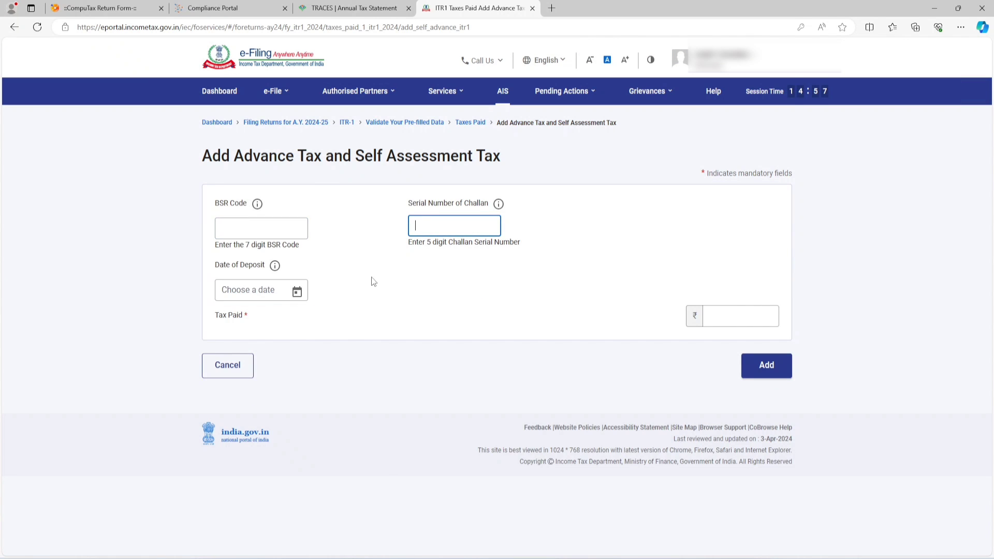
click(697, 322)
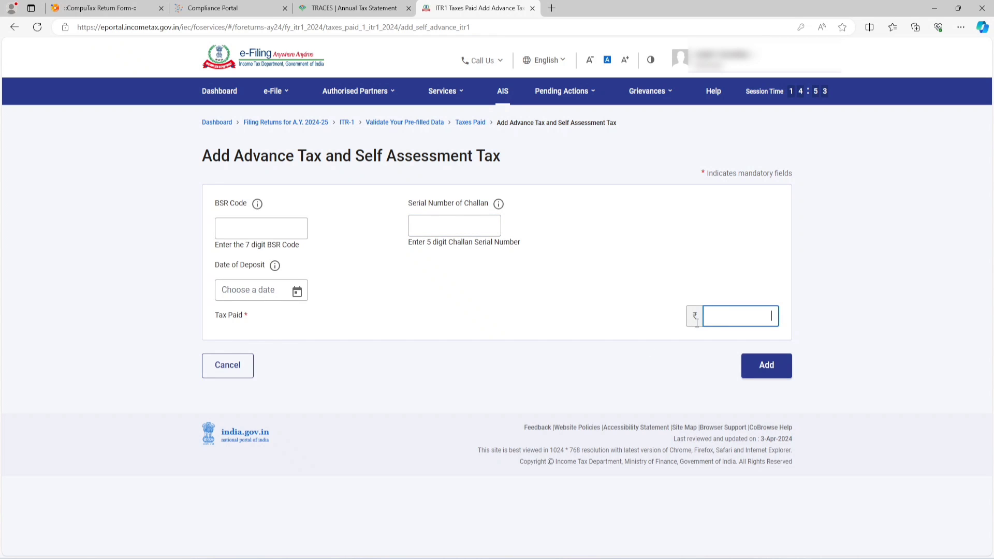
click(228, 379)
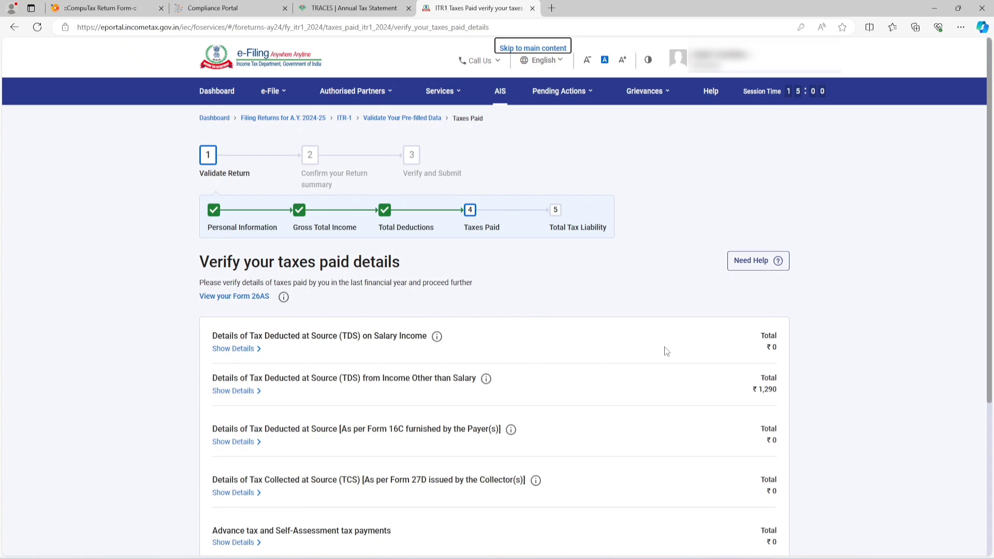
Step: Confirm the taxes paid details and open the Total Tax Liability section from the return summary
scroll(667, 346, down, 2)
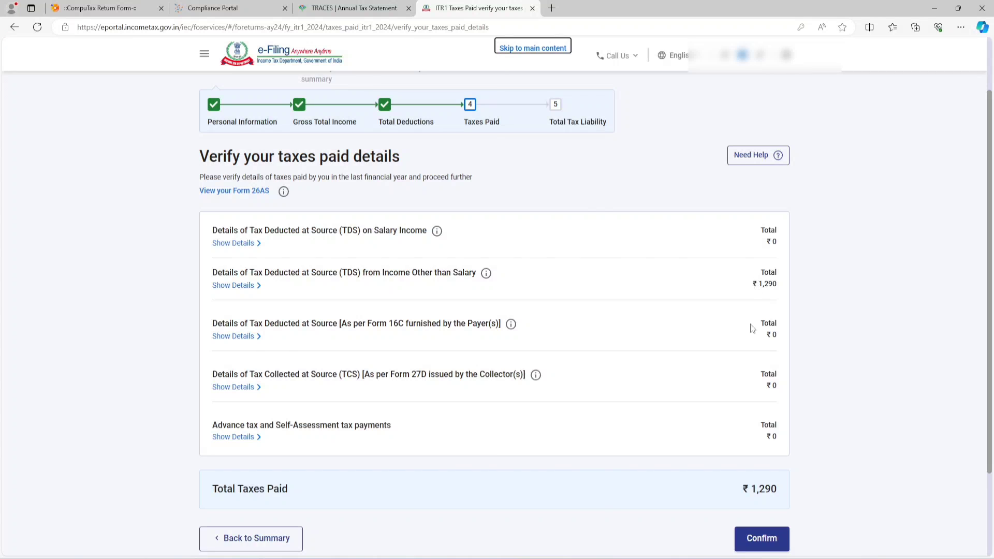
click(759, 540)
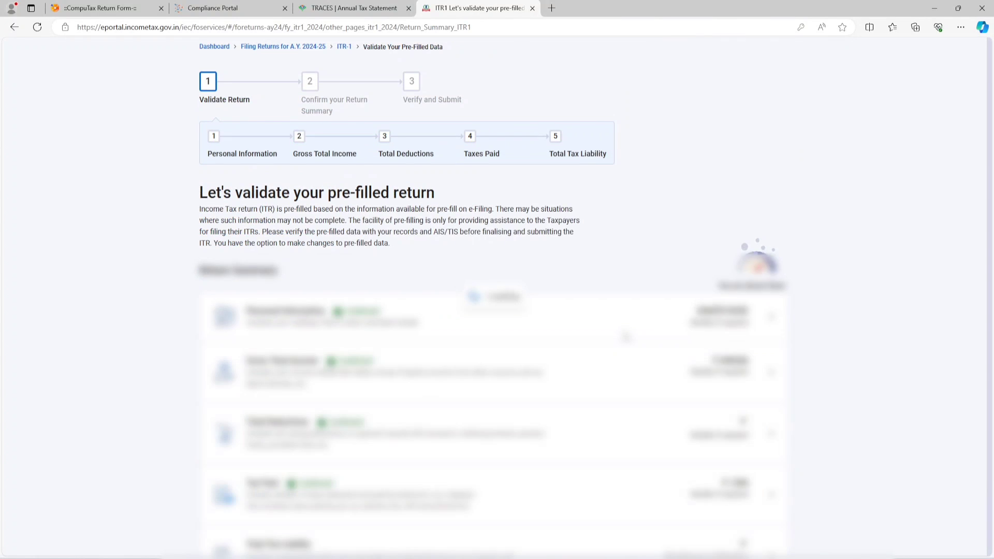
scroll(568, 366, down, 4)
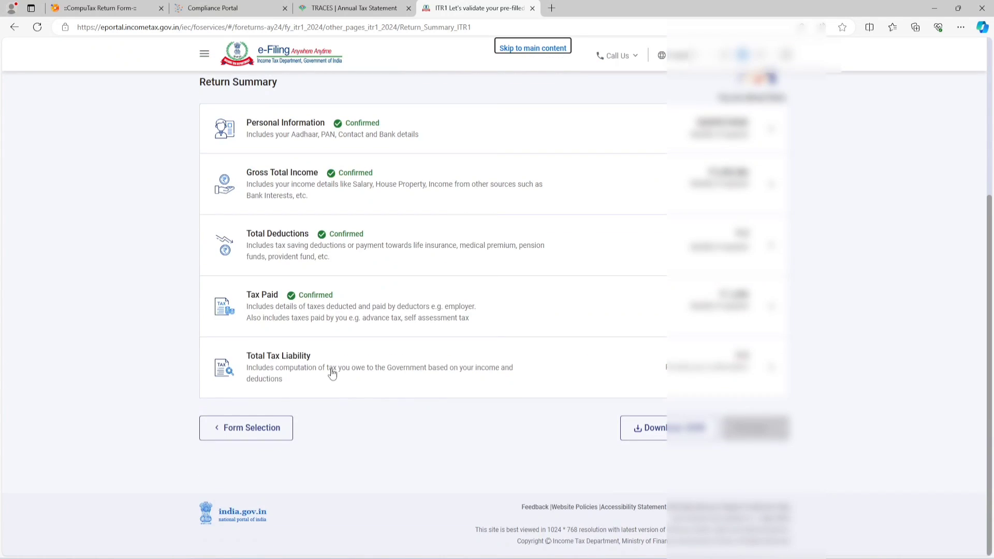
click(332, 371)
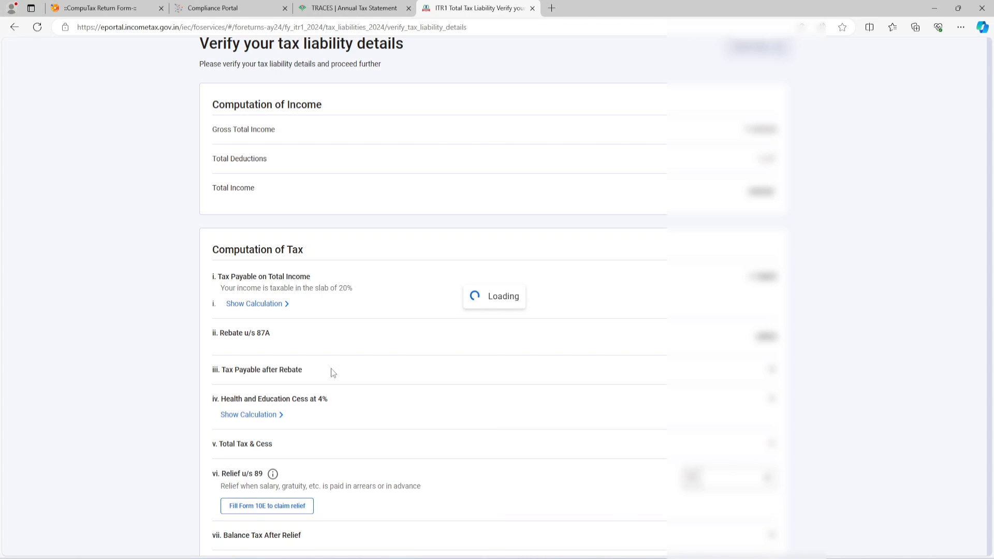
Step: Review the tax computation, including the tax payable and the rebate u/s 87A, and confirm the total tax liability
scroll(673, 247, down, 4)
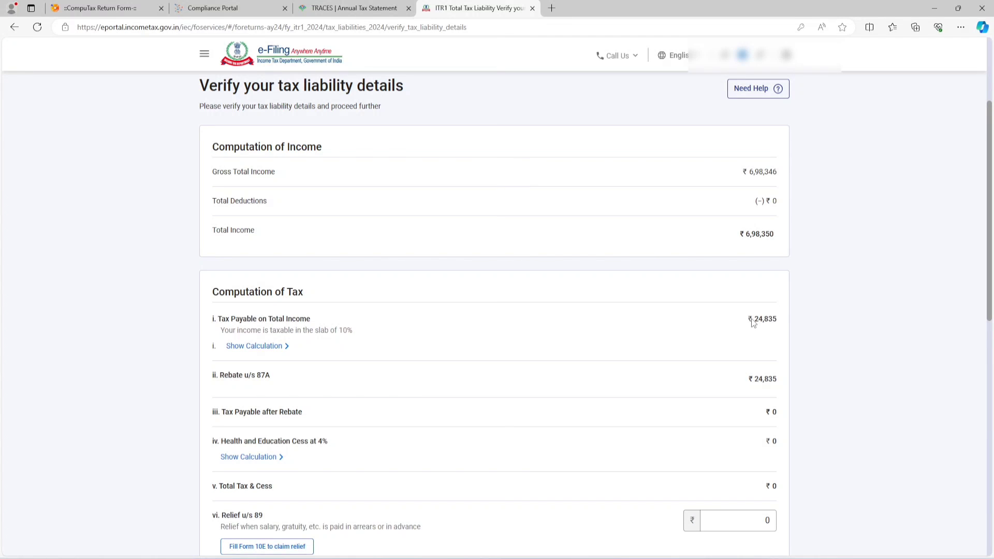
drag(744, 322, 779, 318)
click(855, 257)
click(814, 366)
drag(220, 379, 275, 386)
click(157, 370)
scroll(764, 344, down, 8)
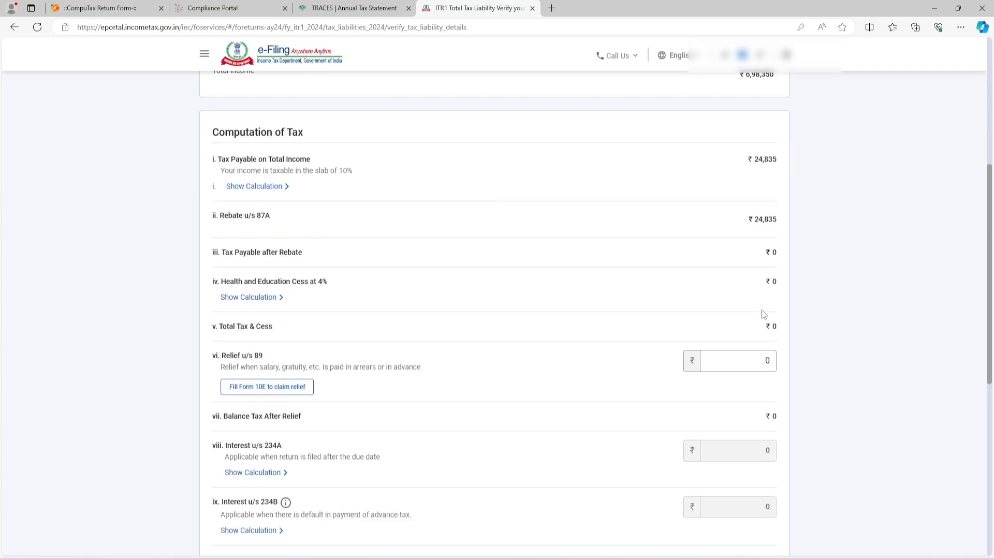
scroll(761, 310, down, 2)
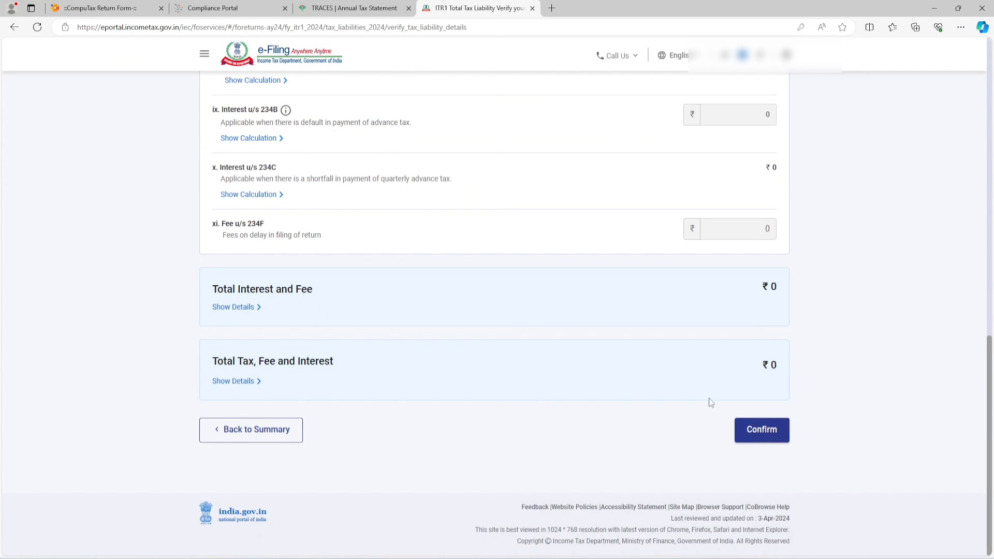
click(770, 433)
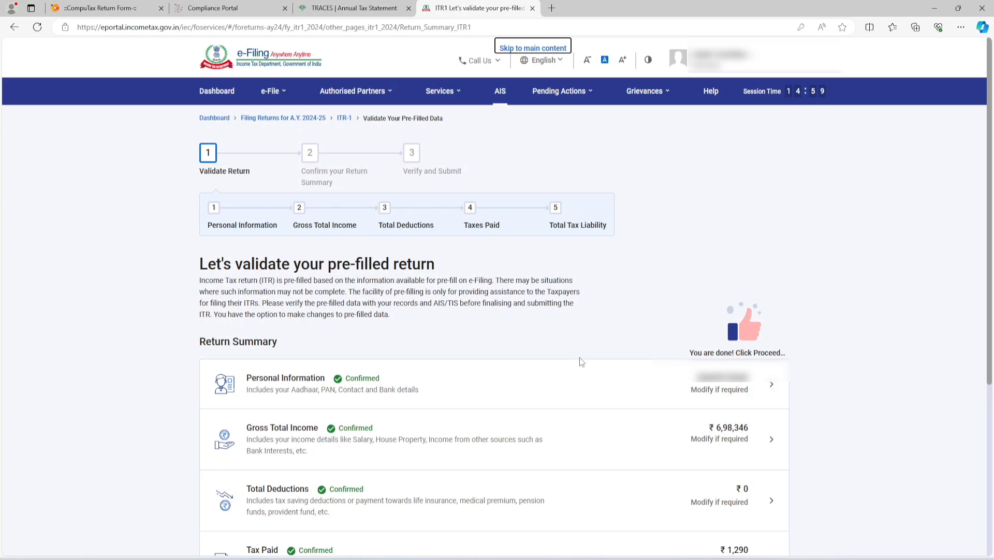
Step: Check that all return summary sections are confirmed and proceed to the tax summary
drag(688, 353, 785, 354)
scroll(751, 263, down, 5)
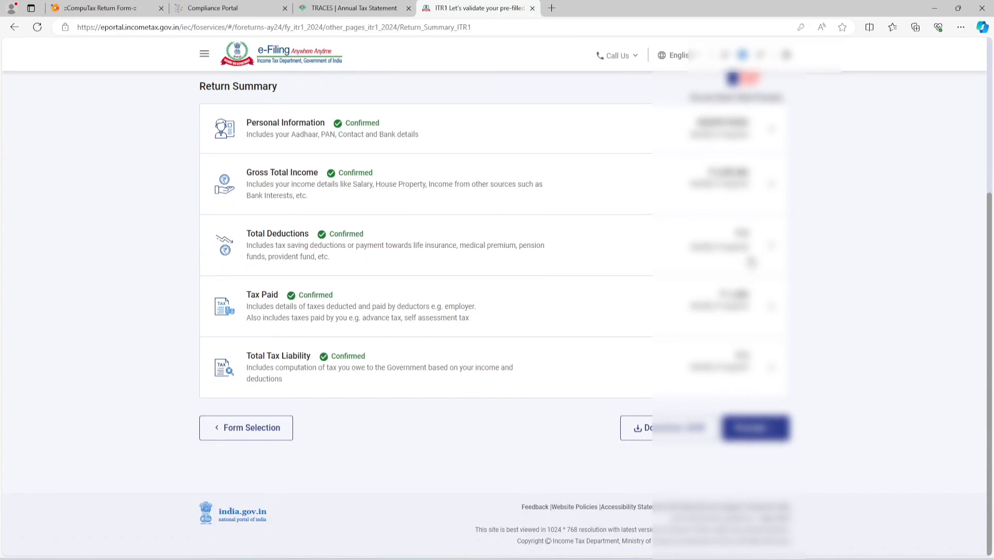
click(756, 436)
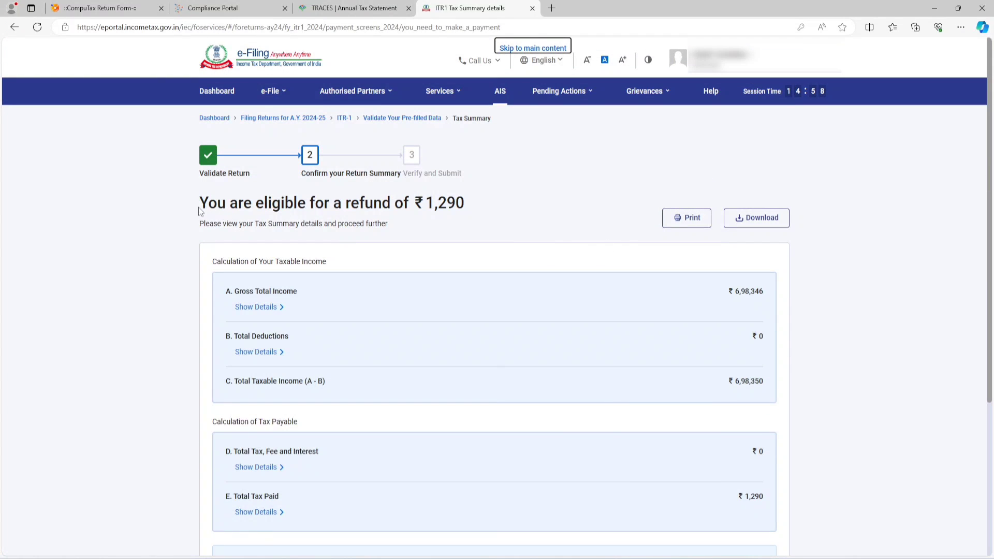
Step: Review the refund eligibility in the tax summary and continue to the Preview and Submit page
drag(199, 210, 303, 213)
drag(393, 207, 471, 200)
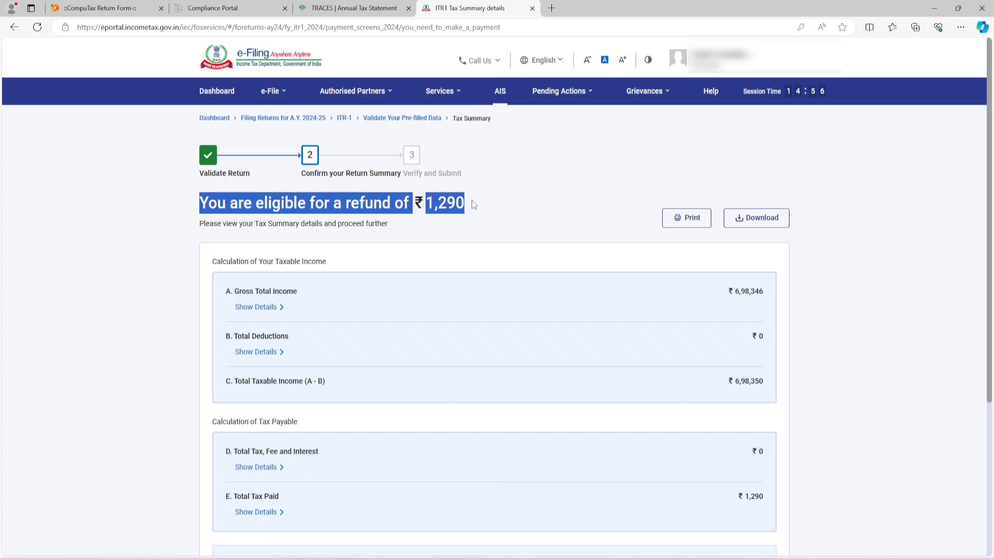
click(549, 165)
click(535, 196)
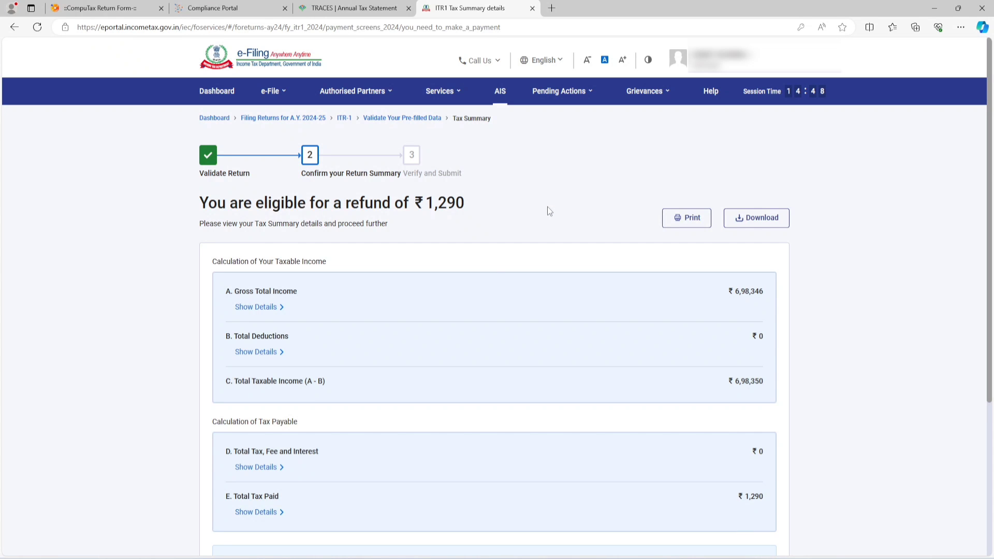
scroll(547, 206, down, 5)
click(722, 430)
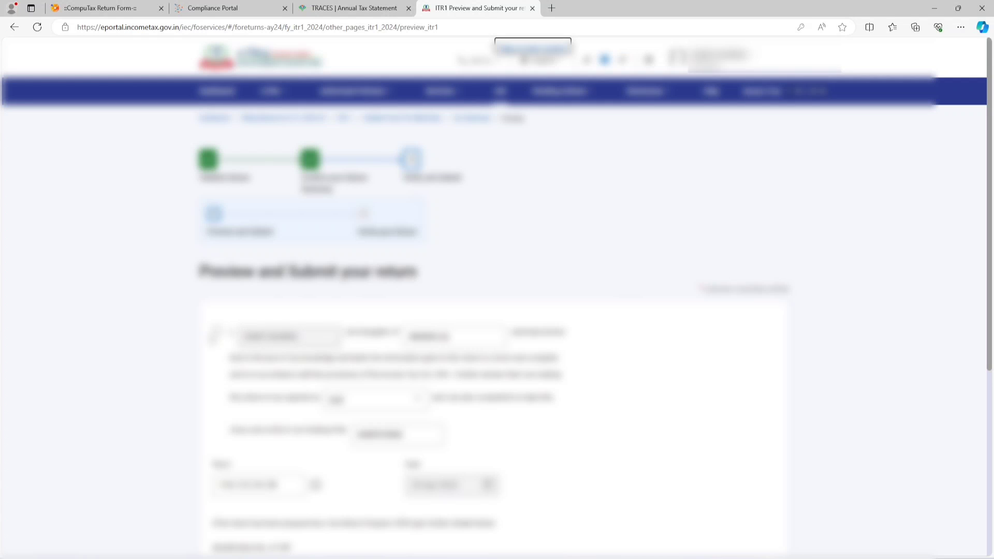
Step: Accept the declaration, leave the Tax Return Preparer details empty, and proceed to the return preview
click(217, 335)
scroll(777, 378, down, 6)
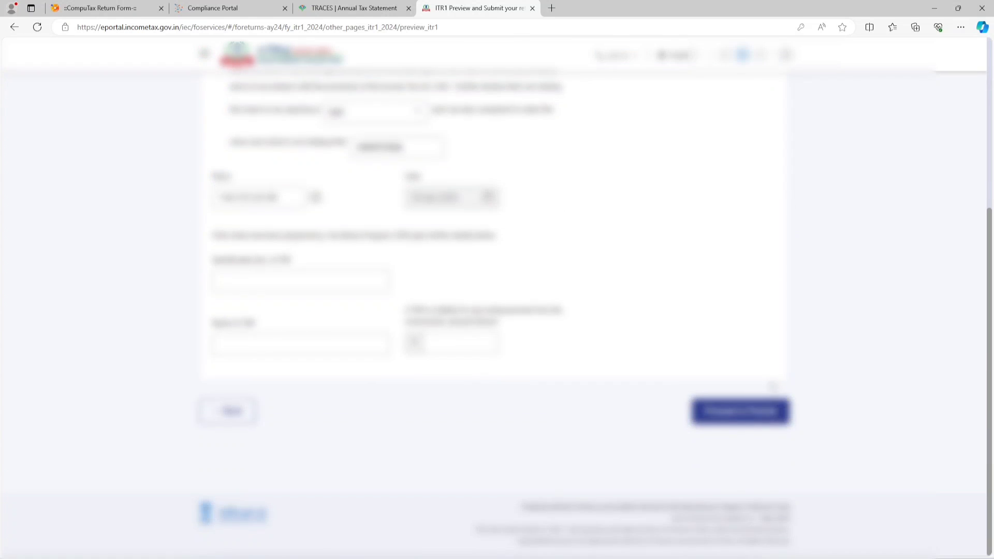
click(731, 415)
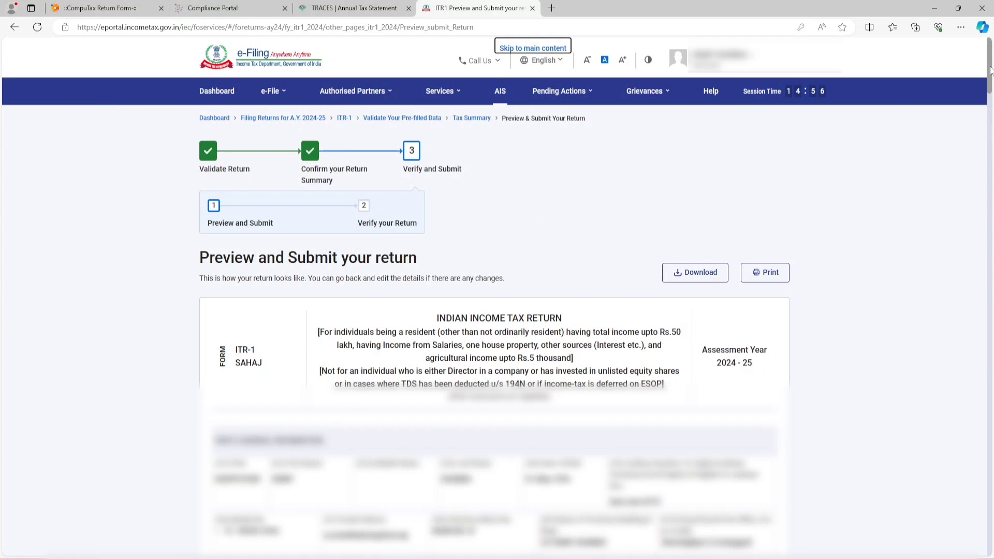
Step: Validate the previewed ITR-1 return and proceed to its verification
drag(989, 71, 989, 536)
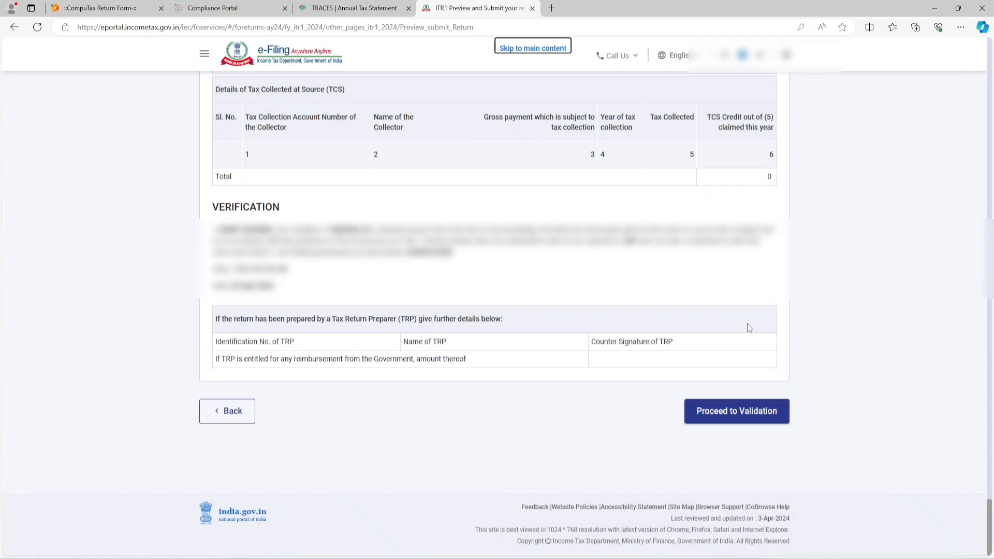
click(734, 415)
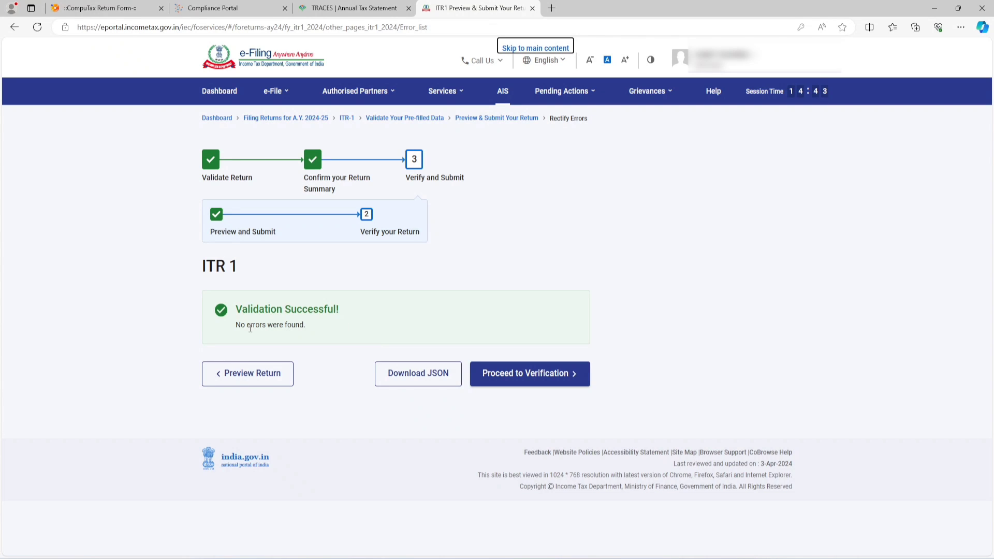
click(509, 381)
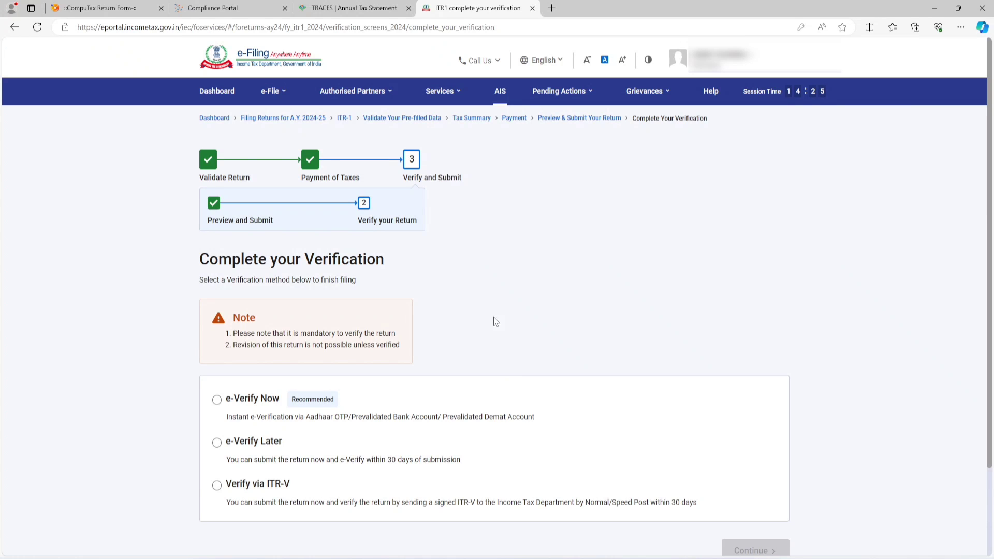
Step: Compare the verification methods, choose e-Verify Now, and continue to the e-Verify page
scroll(347, 309, down, 2)
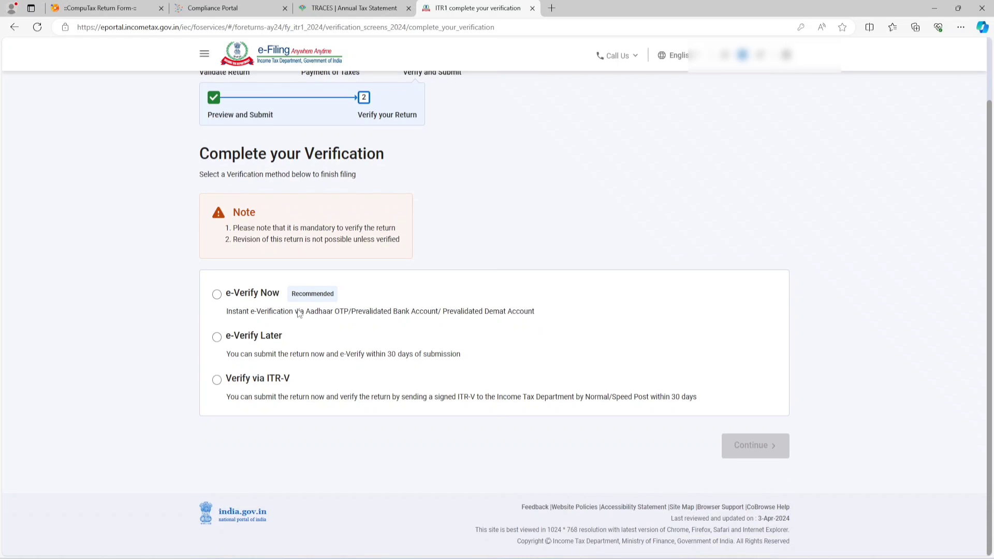
click(217, 295)
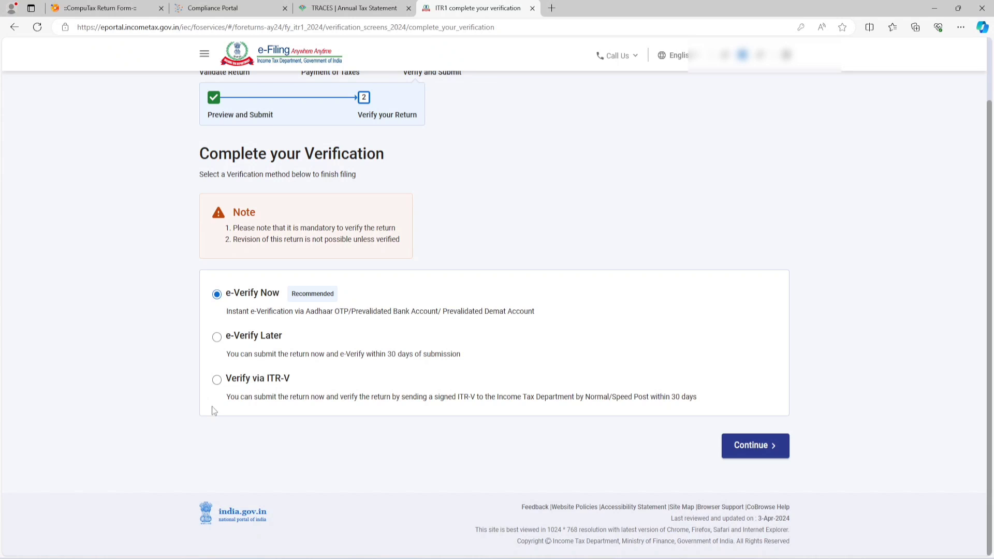
drag(227, 398, 700, 402)
click(553, 445)
click(757, 449)
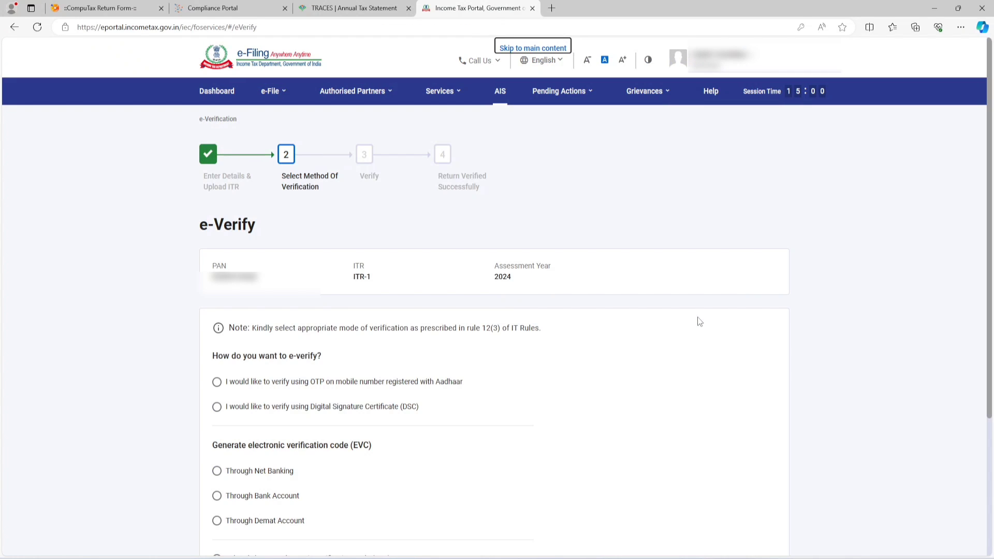
Step: Look through the e-verification options, trying Aadhaar OTP, Digital Signature Certificate and Net Banking in turn
click(317, 384)
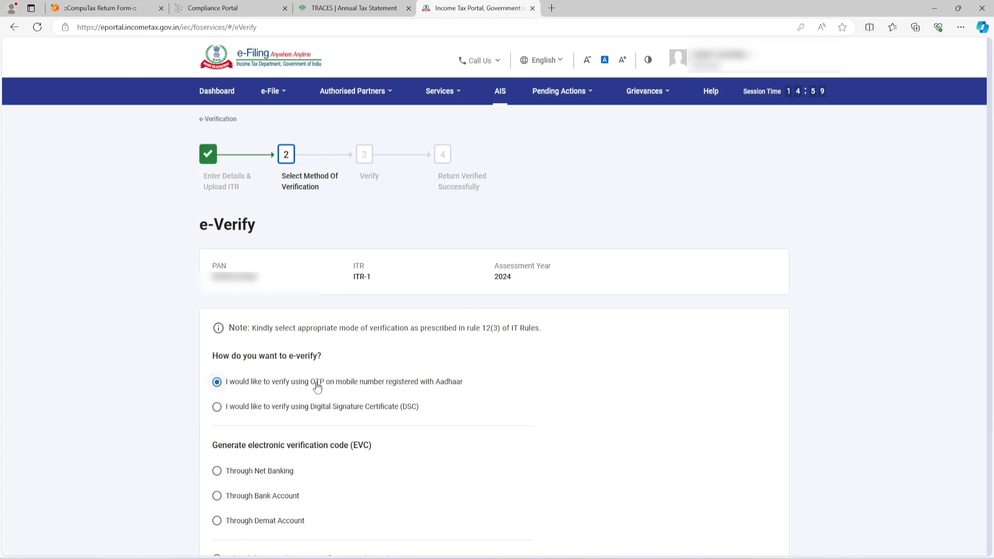
click(300, 411)
click(279, 472)
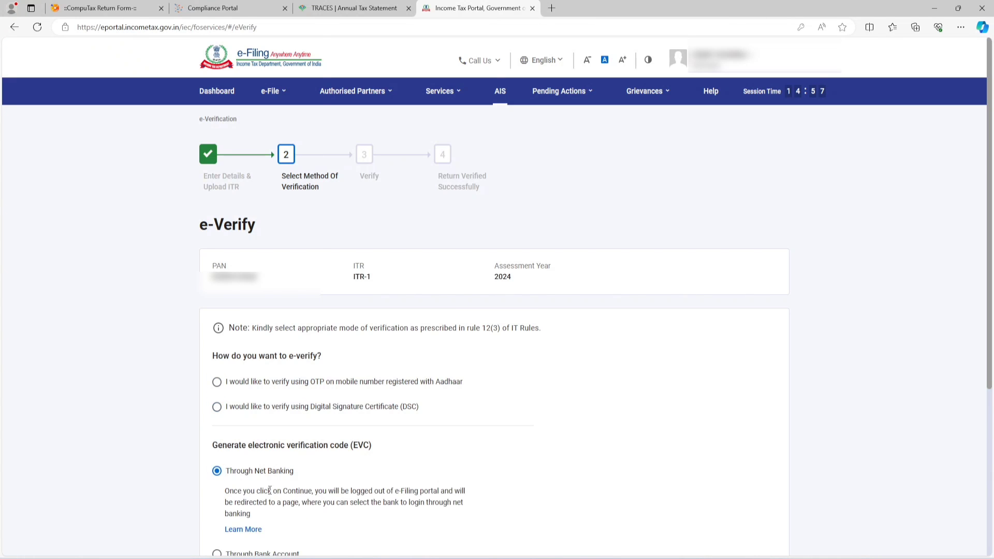
scroll(298, 470, down, 3)
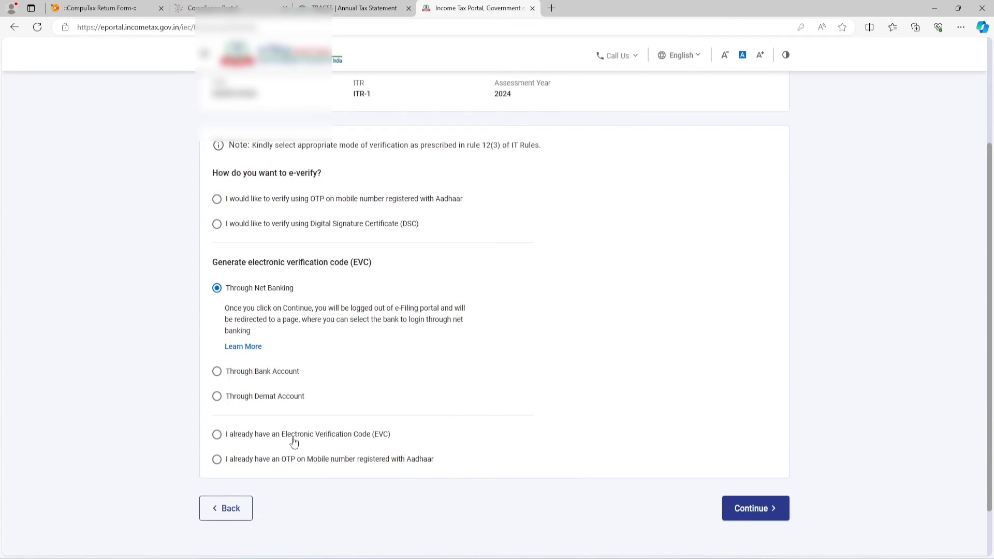
scroll(299, 411, down, 2)
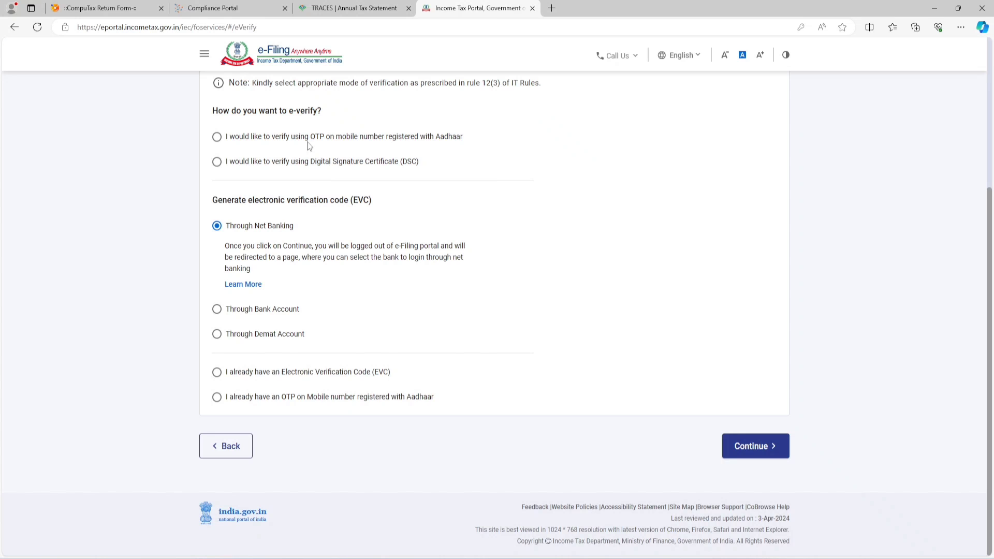
Step: Choose verification by OTP on the Aadhaar-registered mobile number, agree to validate the Aadhaar details, and generate the OTP
click(247, 138)
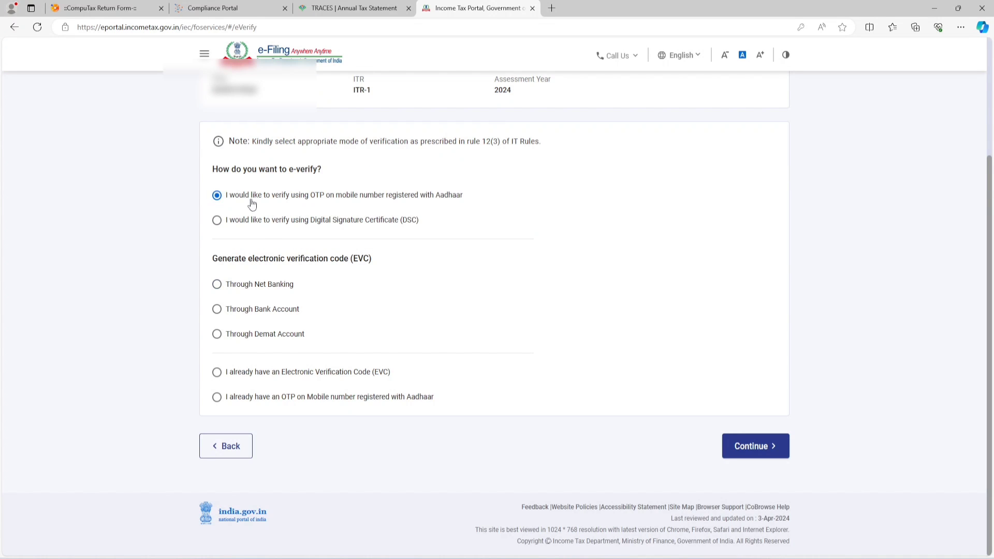
click(745, 444)
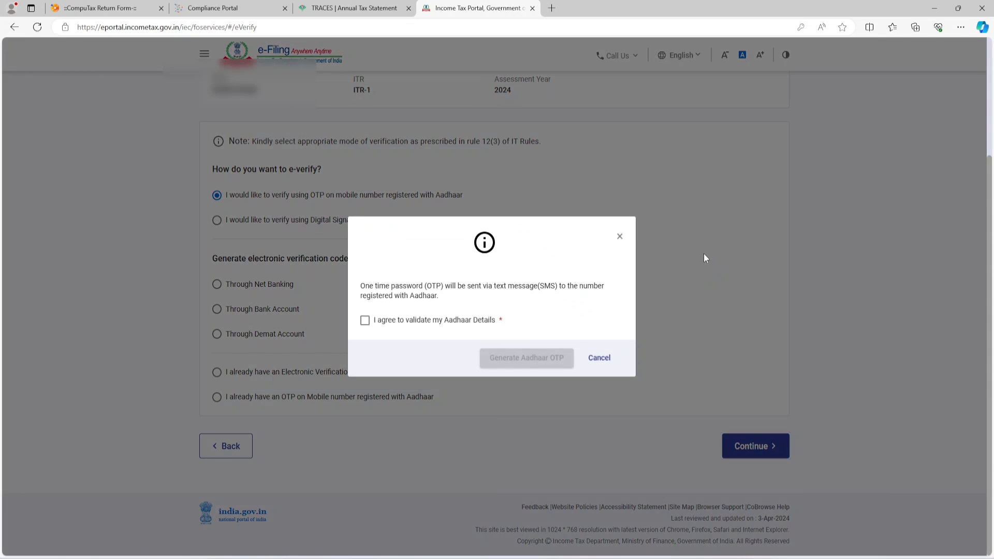
click(407, 322)
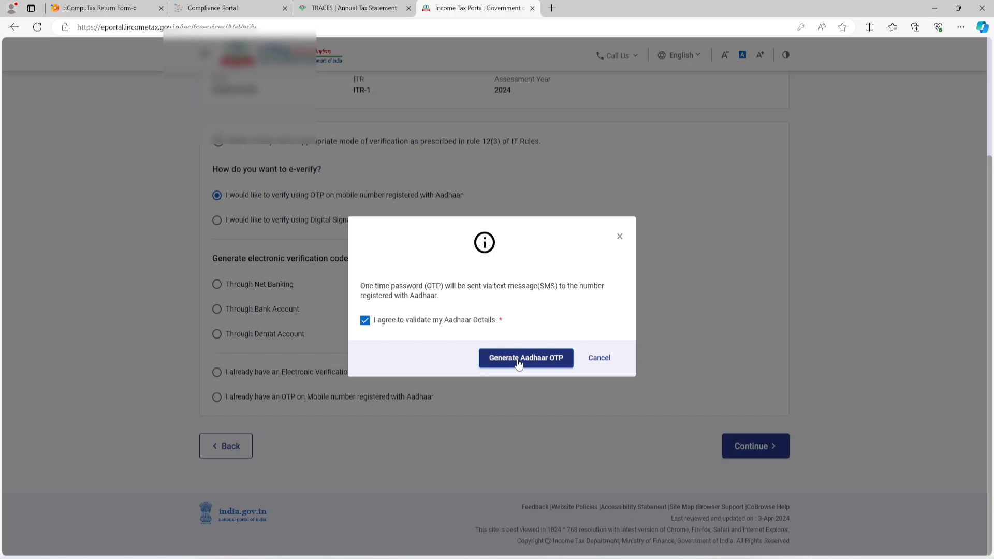
click(513, 356)
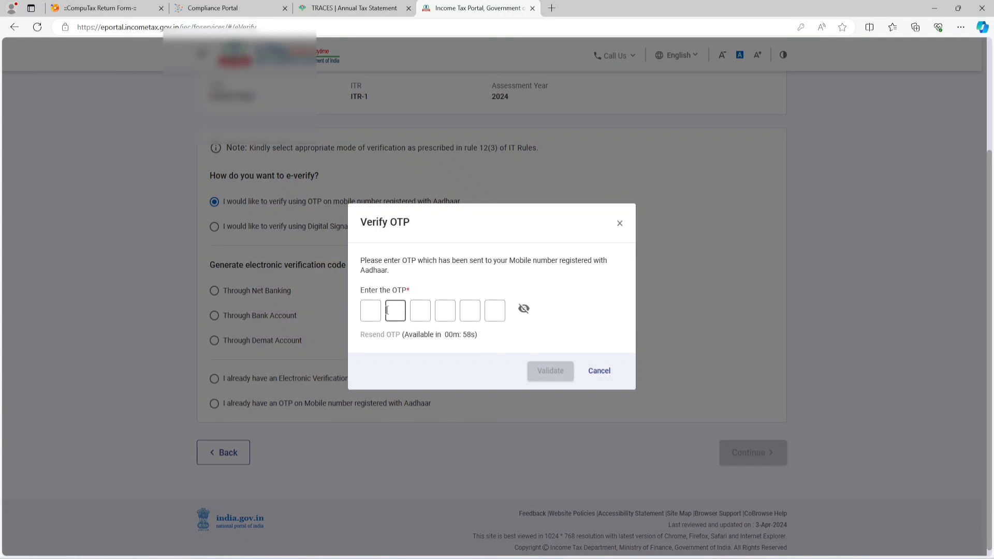
Step: Enter the Aadhaar OTP received on the registered mobile number for the return's e-verification
click(374, 311)
text(******)
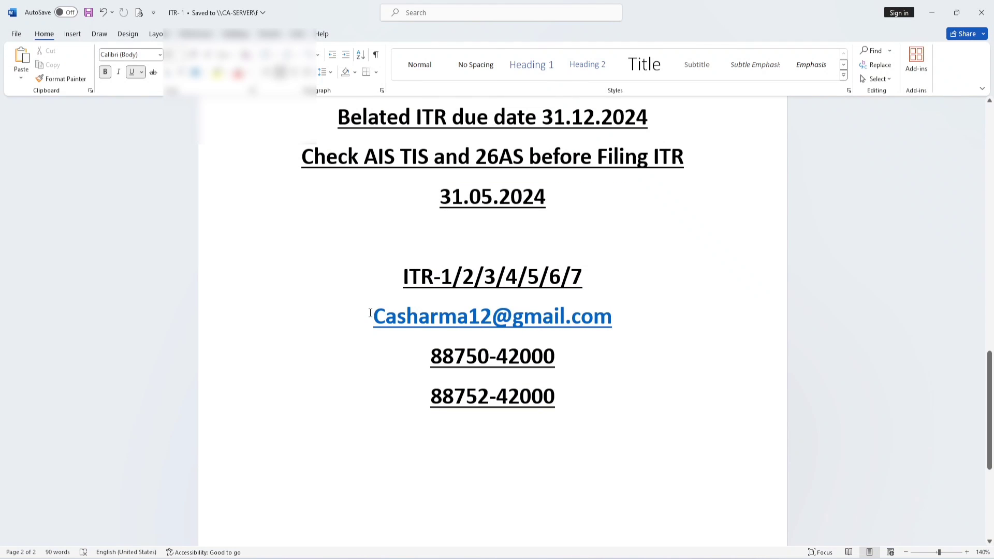
drag(371, 312, 627, 436)
click(627, 437)
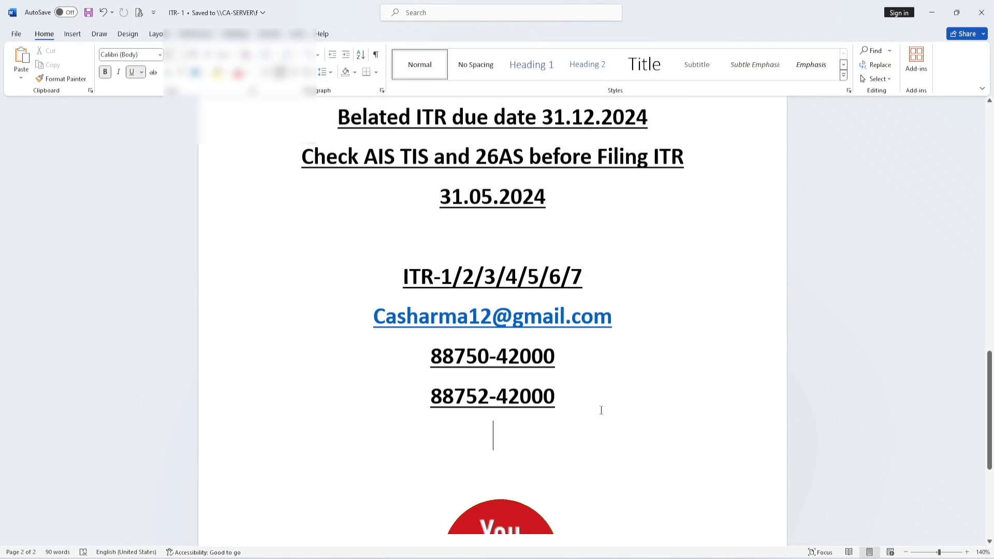